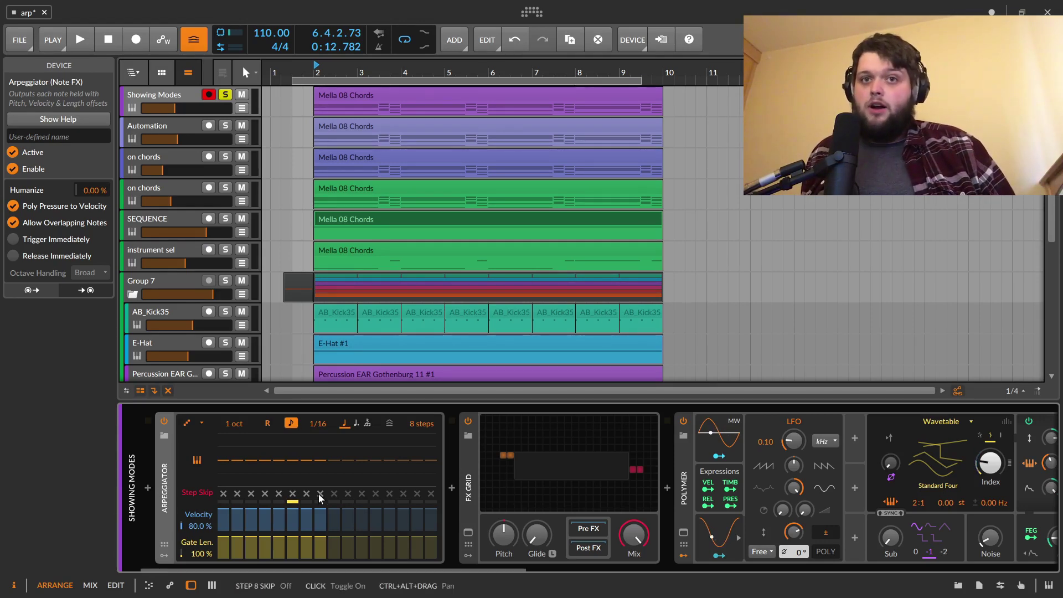
{"action": "left_click_drag", "start_coordinate": [455, 566], "coordinate": [280, 597]}
{"action": "left_click", "coordinate": [768, 441]}
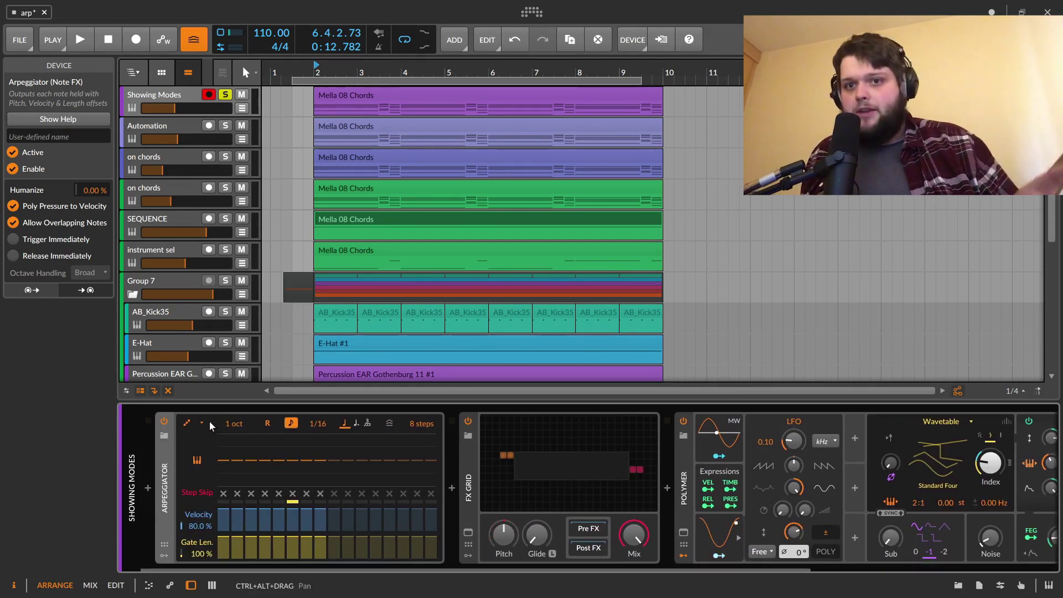
{"action": "left_click", "coordinate": [187, 423]}
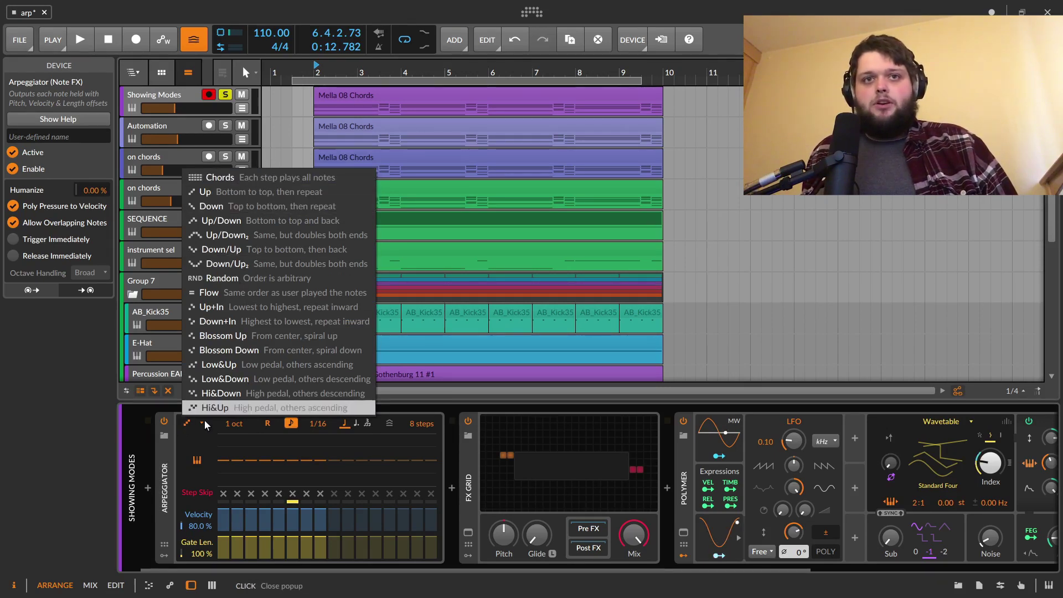
{"action": "left_click", "coordinate": [166, 519]}
{"action": "scroll", "coordinate": [399, 158], "scroll_direction": "down", "scroll_amount": 3}
{"action": "scroll", "coordinate": [404, 166], "scroll_direction": "down", "scroll_amount": 2}
{"action": "scroll", "coordinate": [413, 177], "scroll_direction": "up", "scroll_amount": 5}
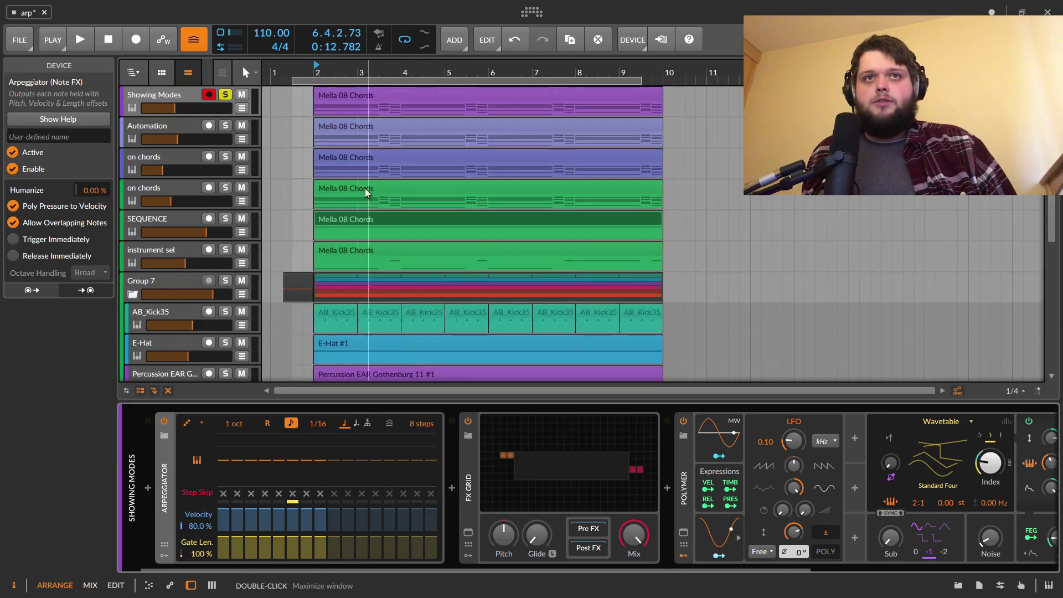
{"action": "scroll", "coordinate": [418, 189], "scroll_direction": "down", "scroll_amount": 3}
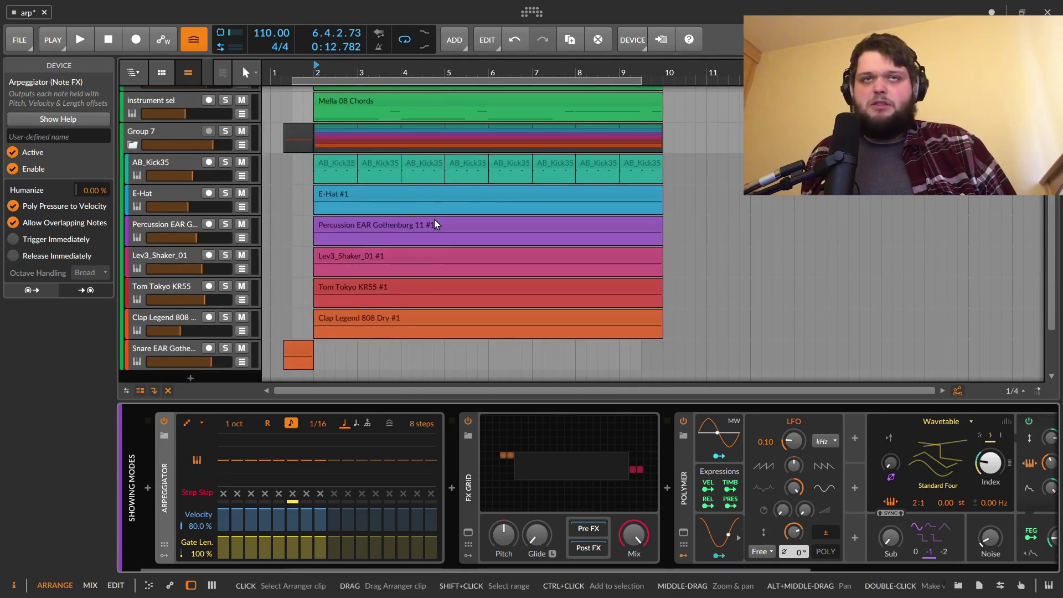
{"action": "scroll", "coordinate": [437, 223], "scroll_direction": "up", "scroll_amount": 5}
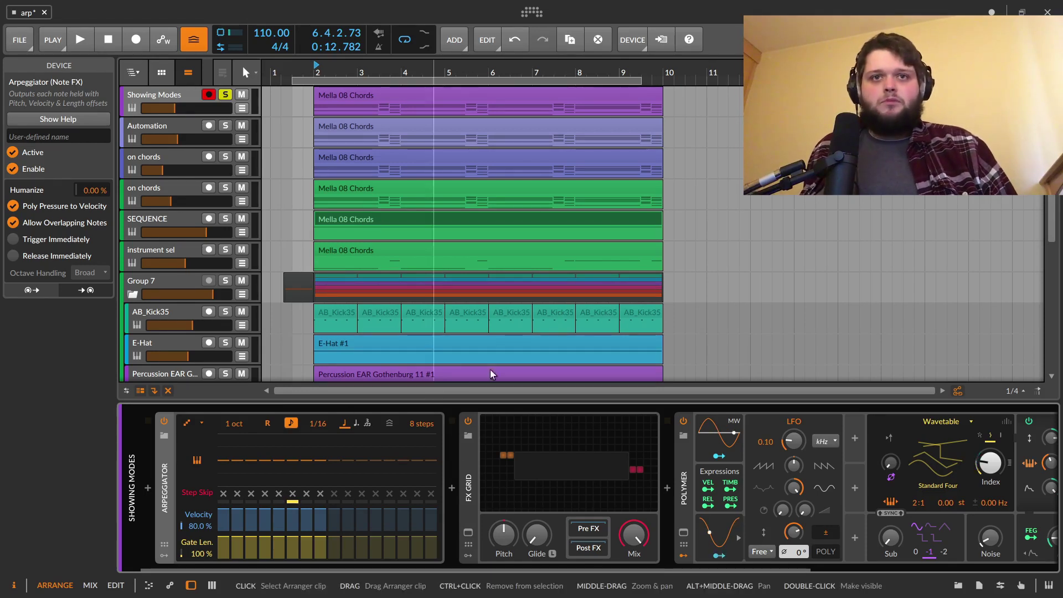
Step: Show the FX Grid oscilloscope, set the arpeggiator pattern to Up, and play the chords through it
{"action": "left_click", "coordinate": [468, 532]}
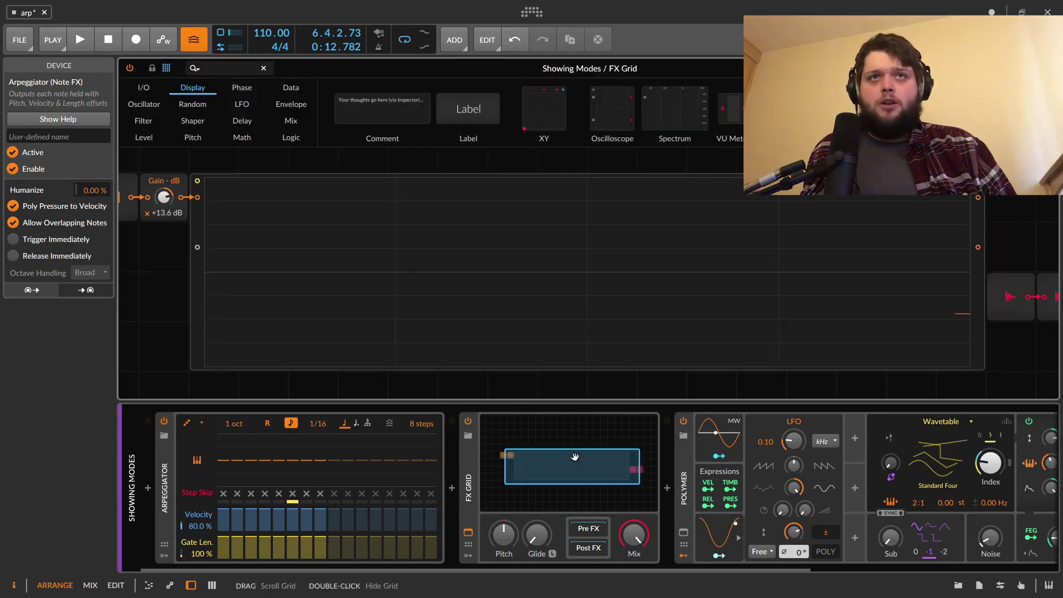
{"action": "left_click", "coordinate": [200, 424]}
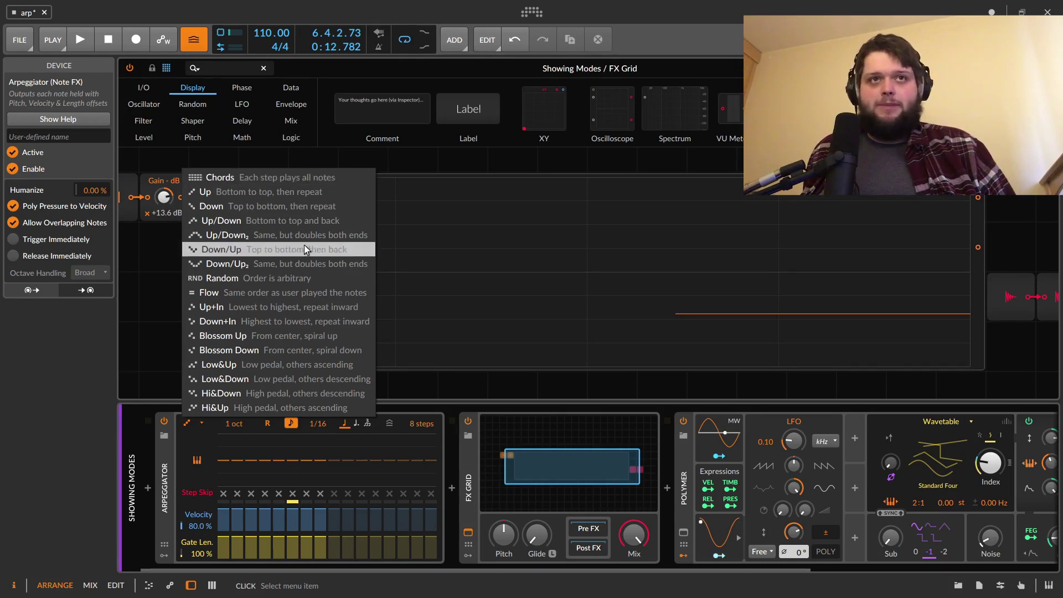
{"action": "left_click", "coordinate": [287, 193]}
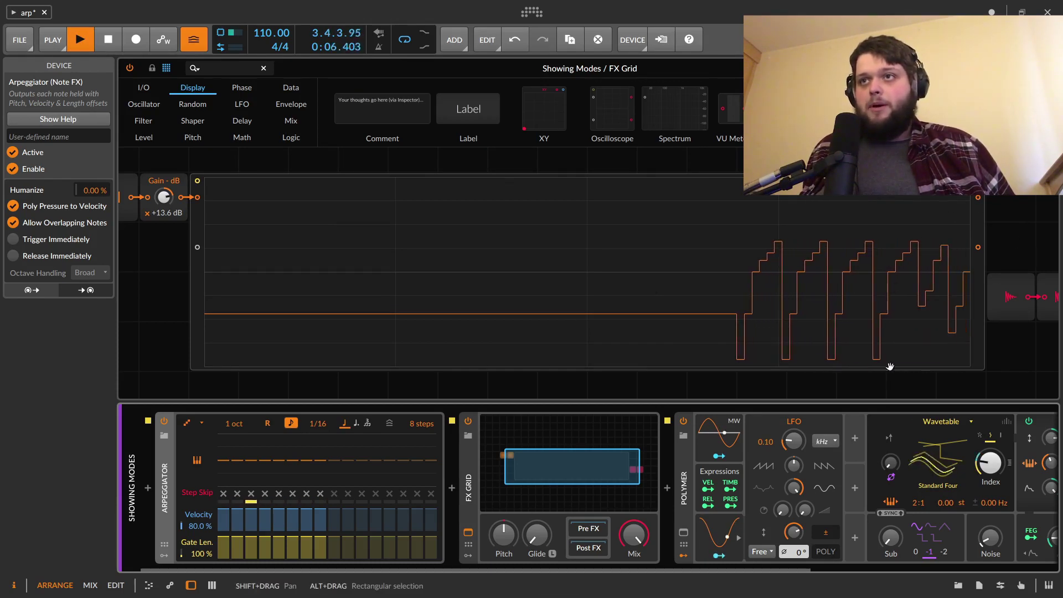
{"action": "key", "text": "space"}
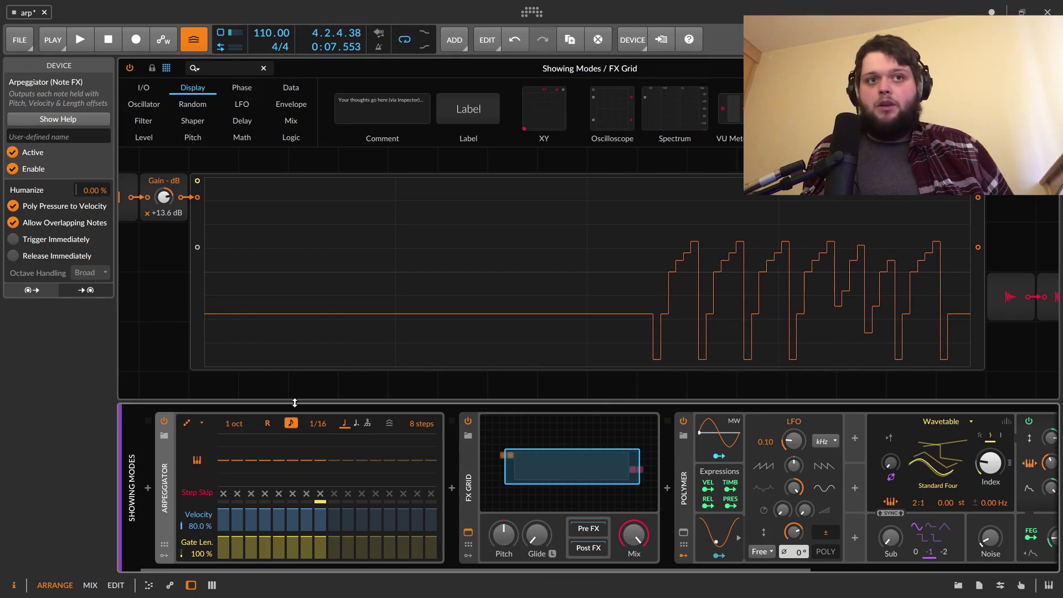
Step: Set the arpeggiator pattern to Down and audition it with a short playback
{"action": "left_click", "coordinate": [187, 423]}
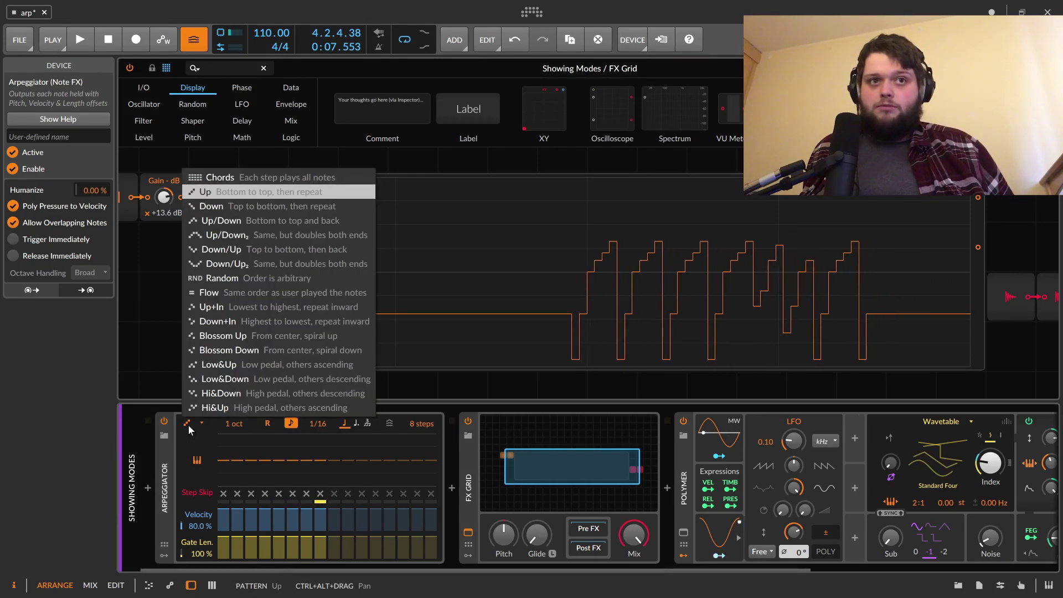
{"action": "left_click", "coordinate": [234, 209]}
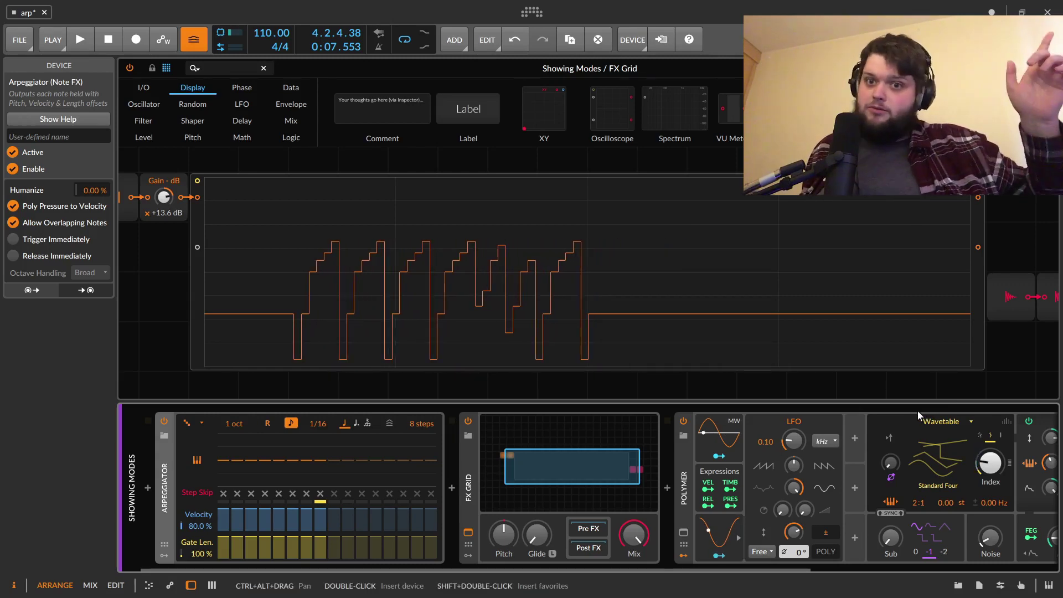
{"action": "key", "text": "space"}
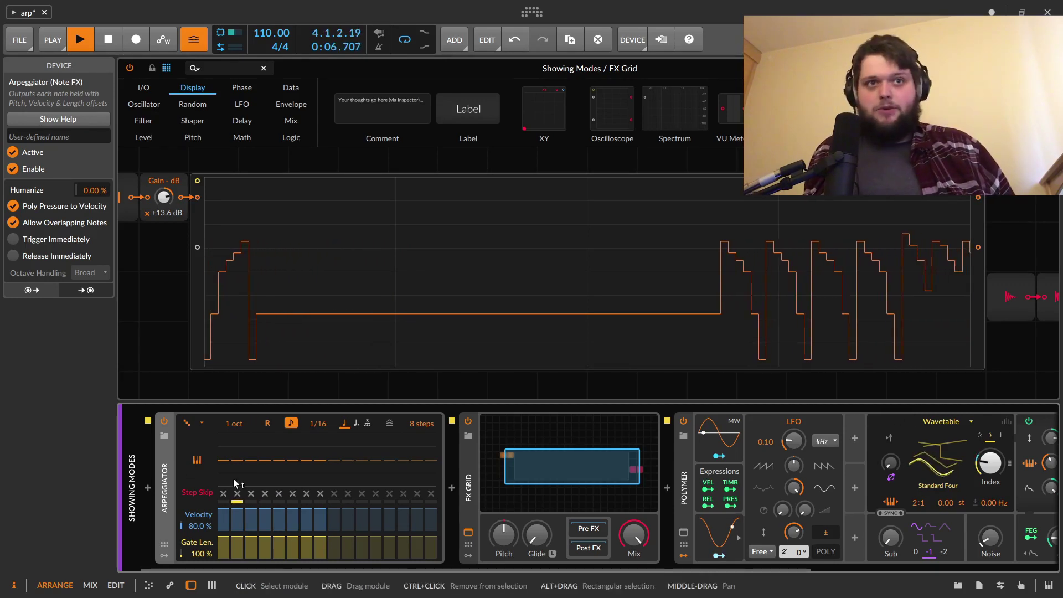
{"action": "key", "text": "space"}
Step: Set the arpeggiator pattern to Up/Down and audition it with a short playback
{"action": "left_click", "coordinate": [188, 423]}
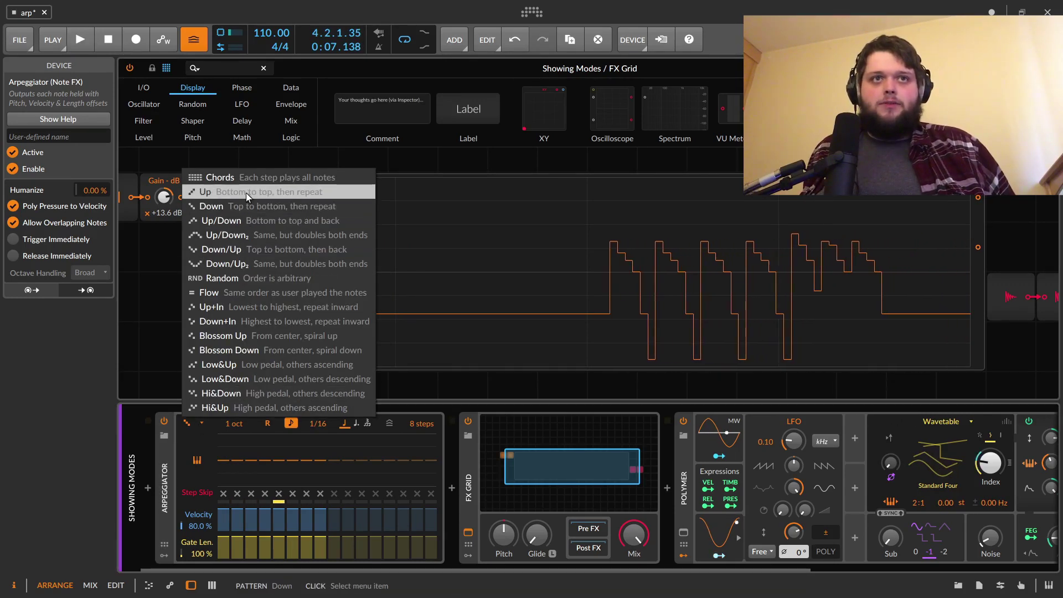
{"action": "left_click", "coordinate": [248, 209]}
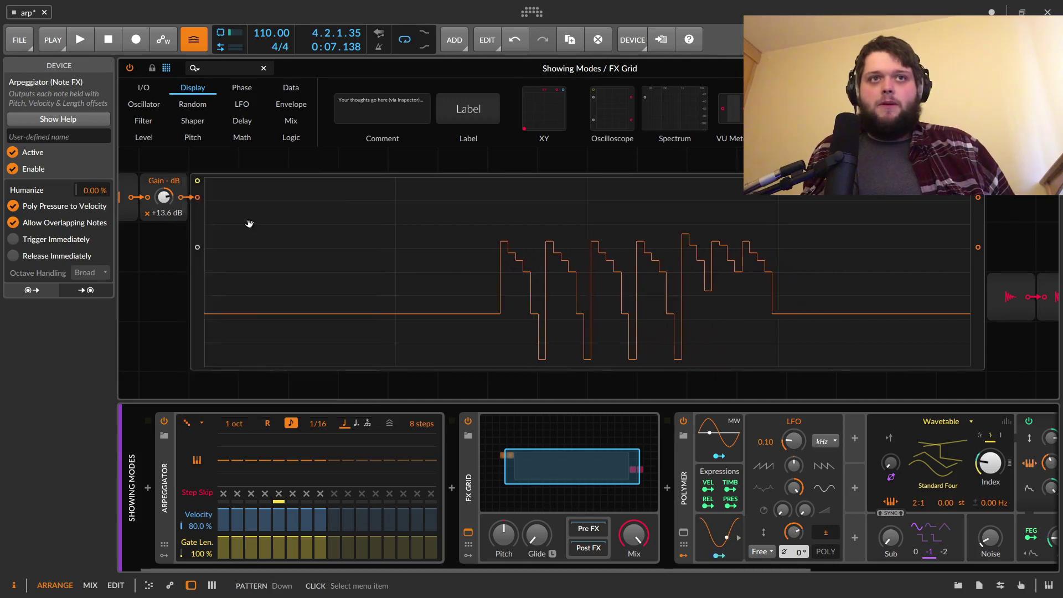
{"action": "key", "text": "space"}
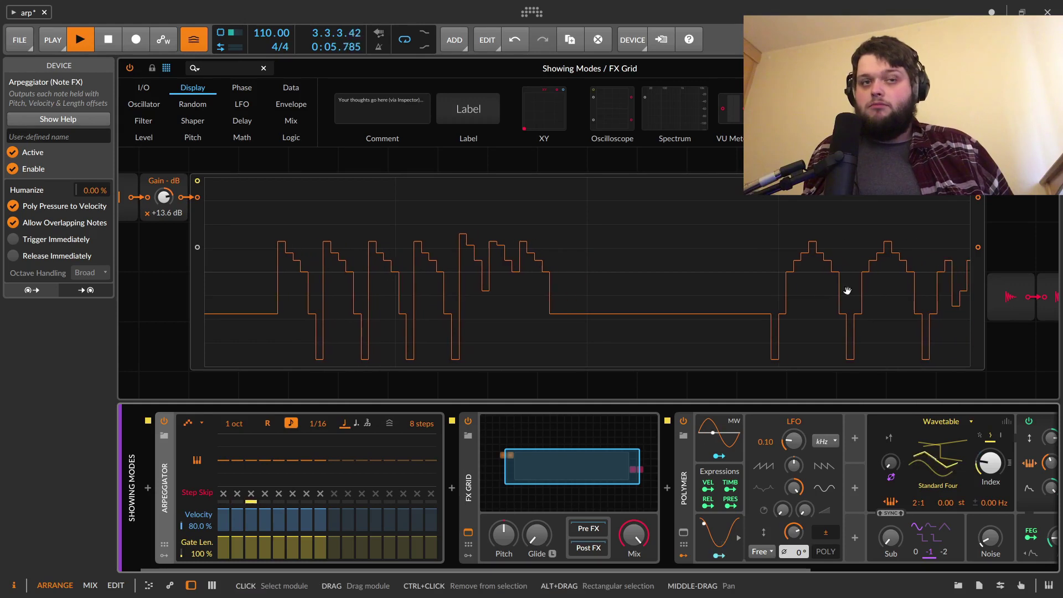
{"action": "key", "text": "space"}
Step: Set the arpeggiator pattern to Up/Down₂, which doubles both ends, and audition it with a short playback
{"action": "left_click", "coordinate": [189, 423]}
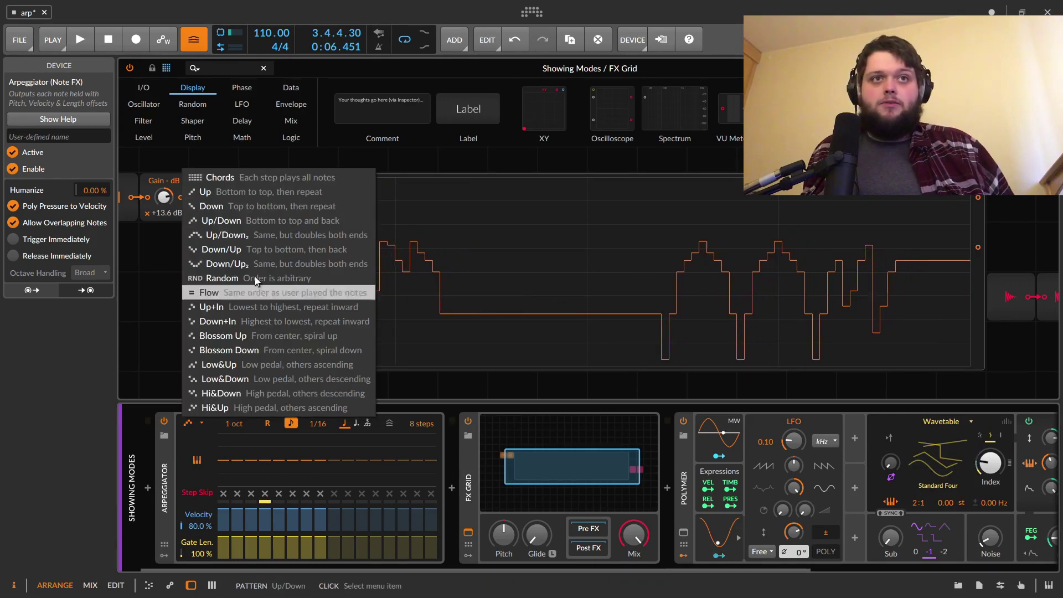
{"action": "left_click", "coordinate": [264, 229]}
{"action": "key", "text": "space"}
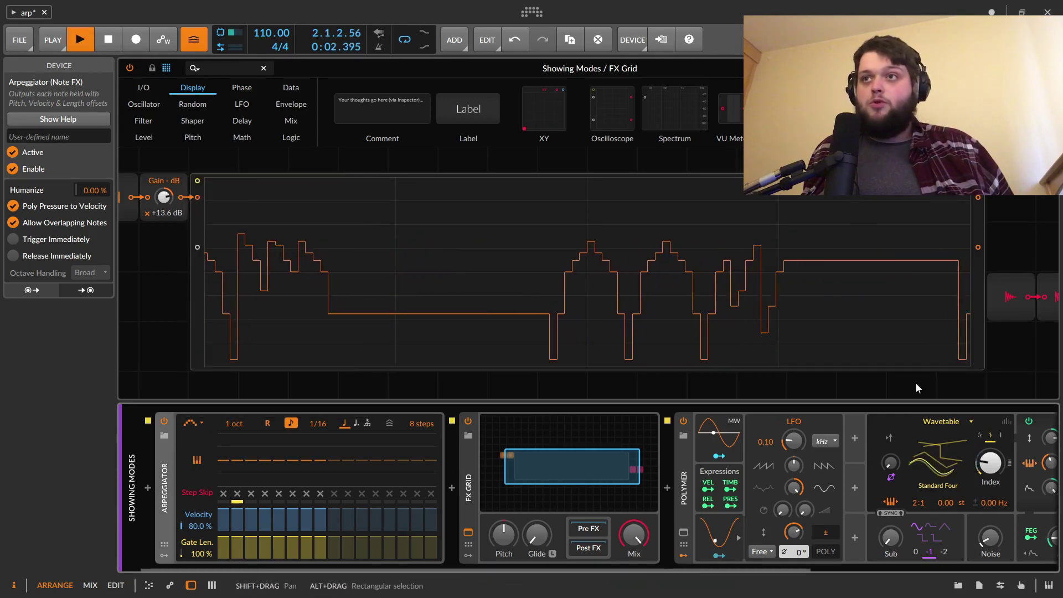
{"action": "key", "text": "space"}
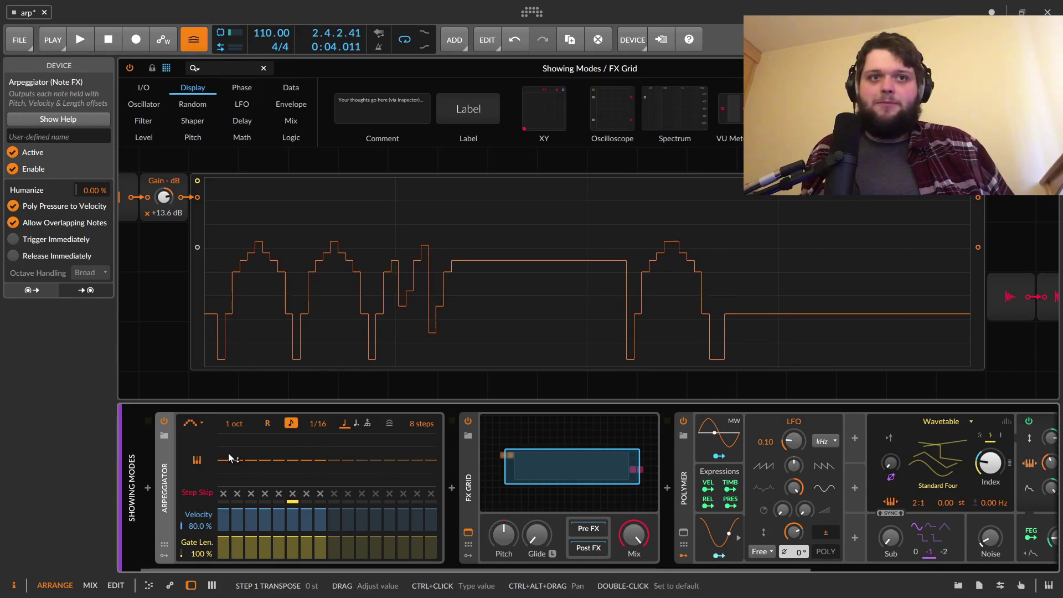
Step: Set the arpeggiator pattern to Random and hide the FX Grid view
{"action": "left_click", "coordinate": [192, 423]}
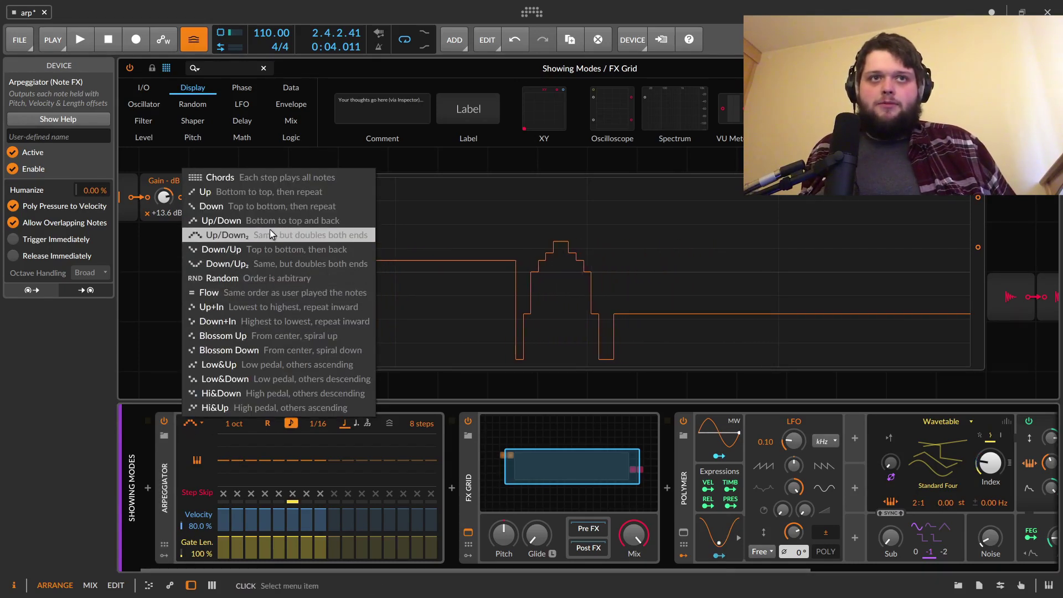
{"action": "left_click", "coordinate": [268, 278]}
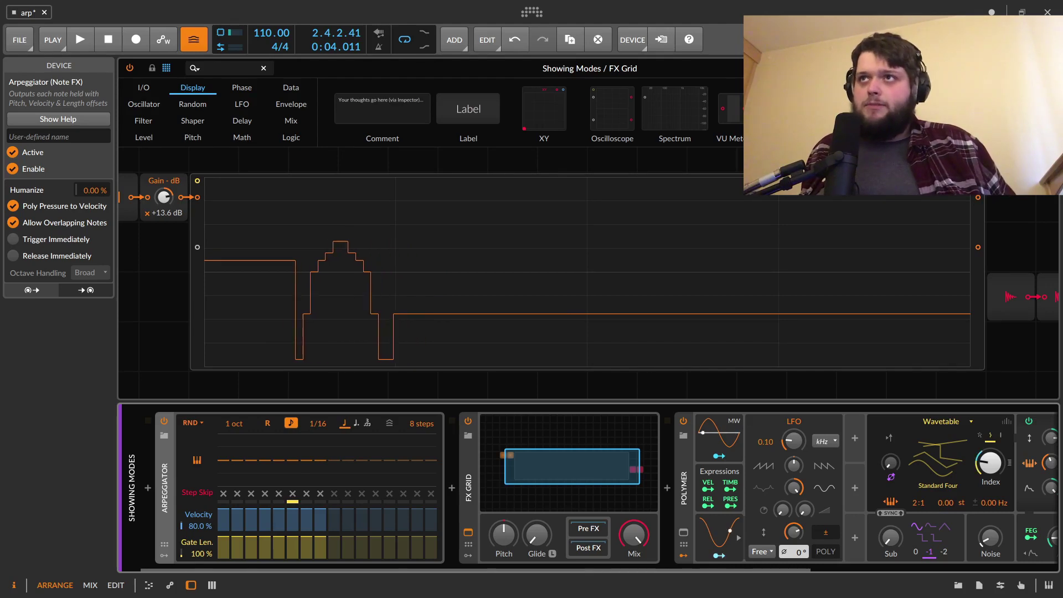
{"action": "key", "text": "Escape"}
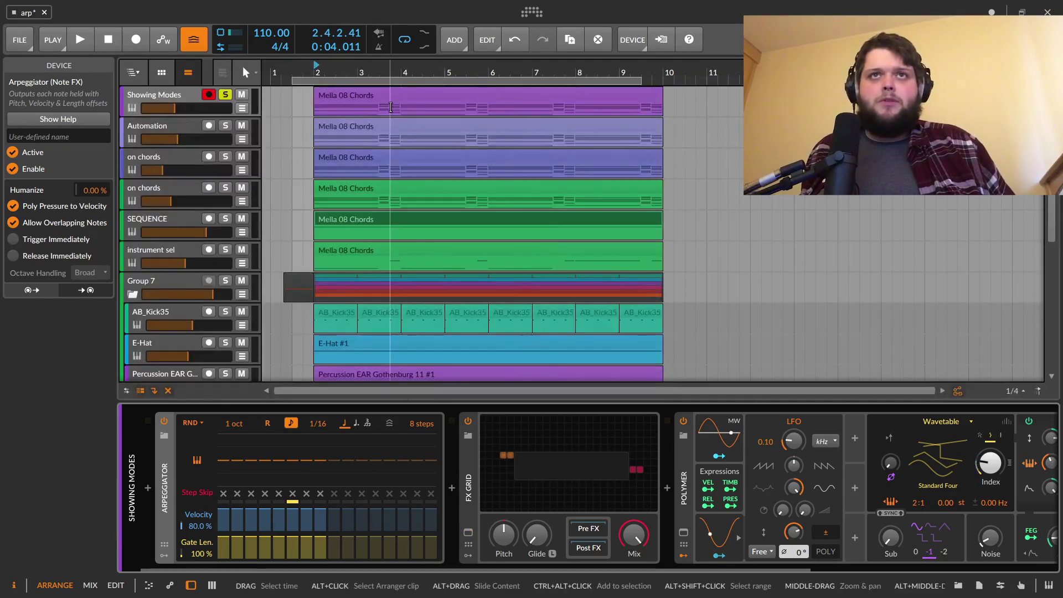
Step: Examine the notes of the Mella 08 Chords clip on the Showing Modes track, and return to that track's devices
{"action": "left_click", "coordinate": [391, 102]}
{"action": "double_click", "coordinate": [390, 103]}
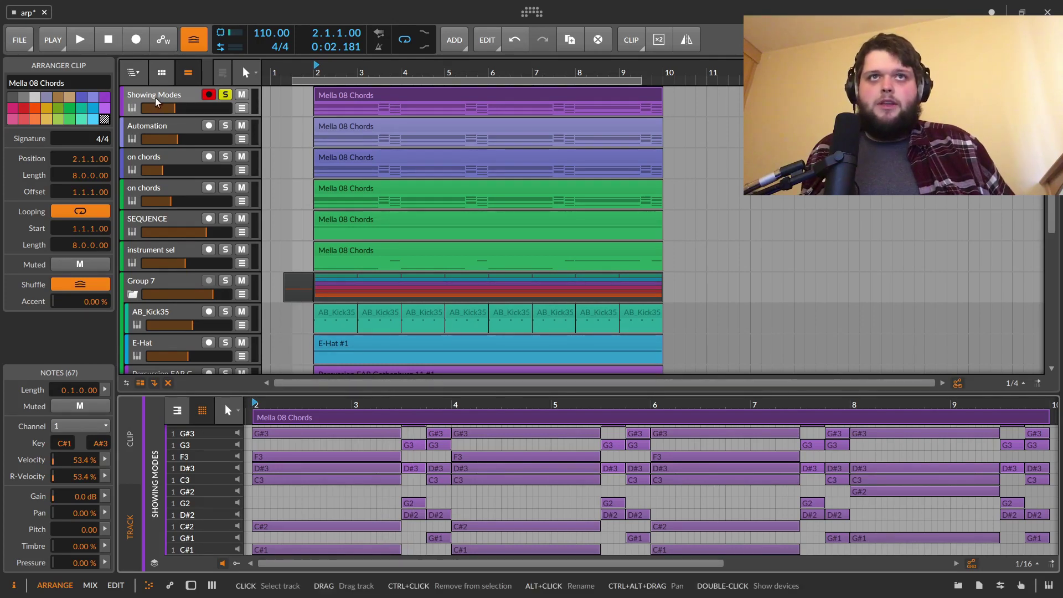
{"action": "left_click", "coordinate": [342, 93]}
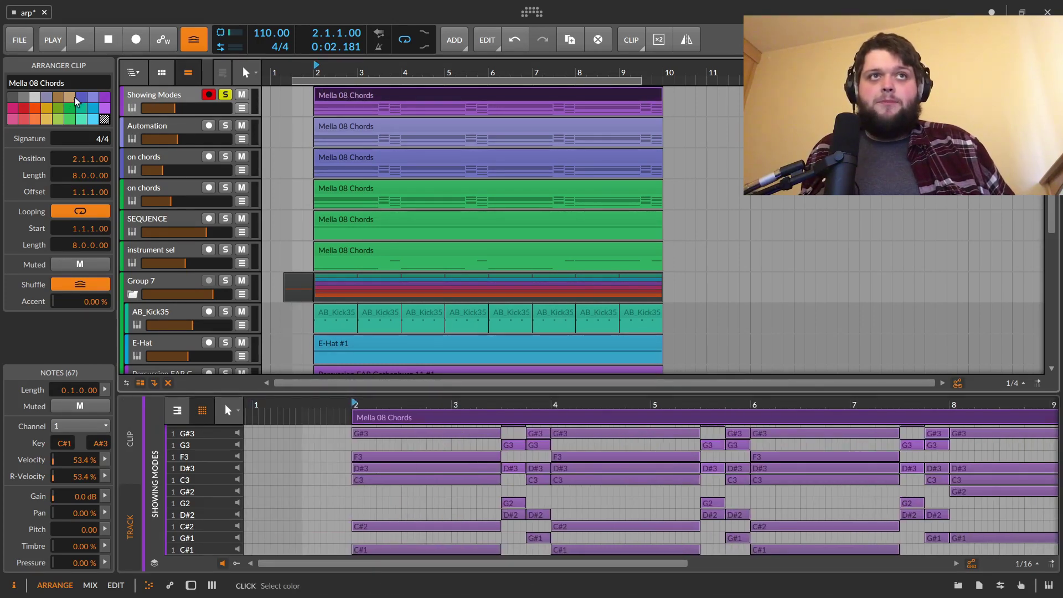
{"action": "double_click", "coordinate": [143, 96]}
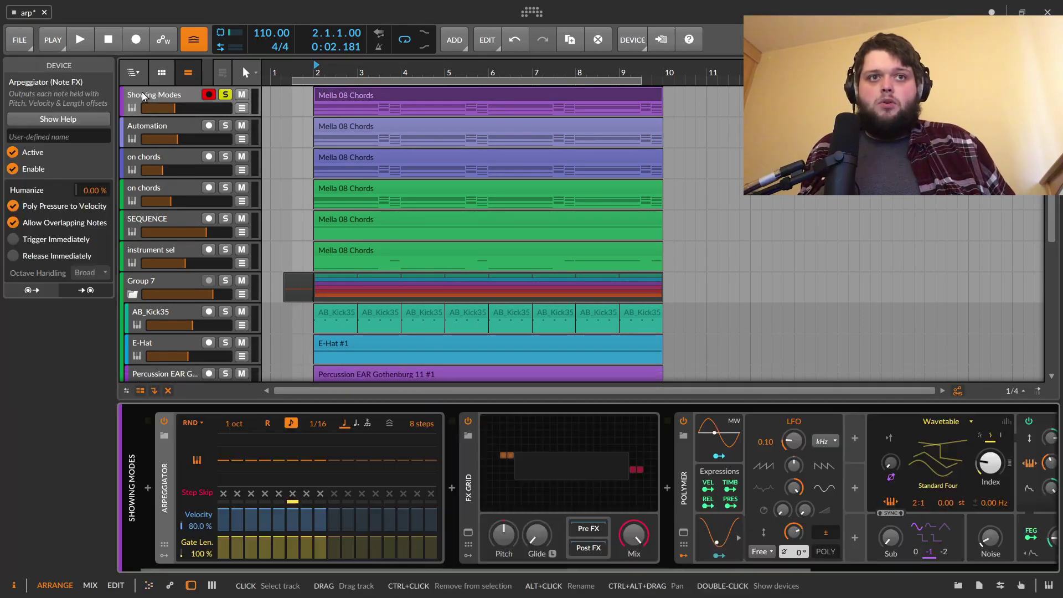
Step: Show the FX Grid oscilloscope again and audition the Random arpeggiator pattern with a short playback
{"action": "left_click", "coordinate": [193, 423]}
{"action": "left_click", "coordinate": [197, 424]}
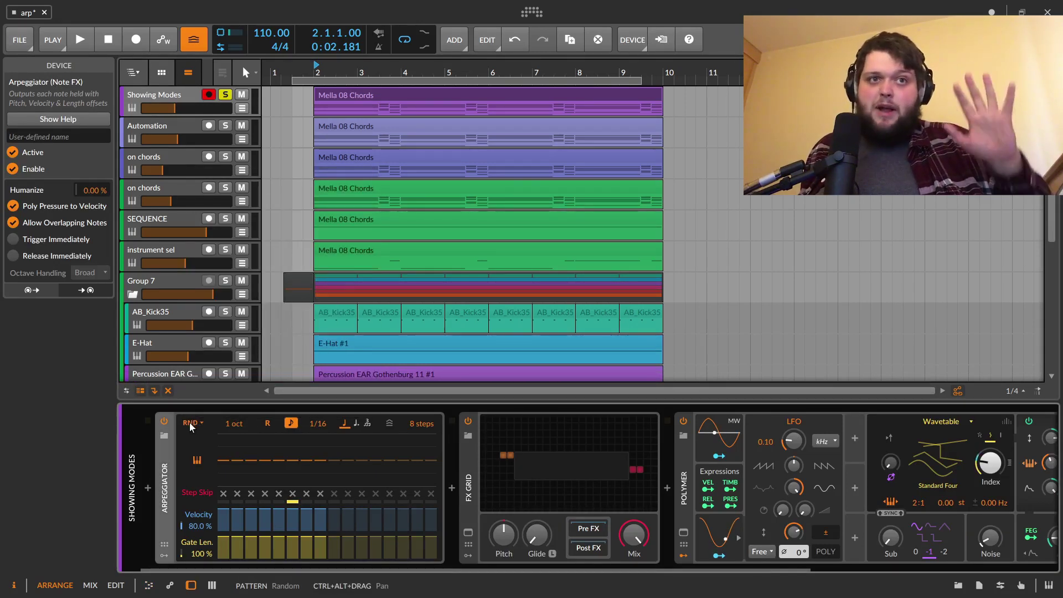
{"action": "left_click", "coordinate": [555, 463]}
{"action": "key", "text": "space"}
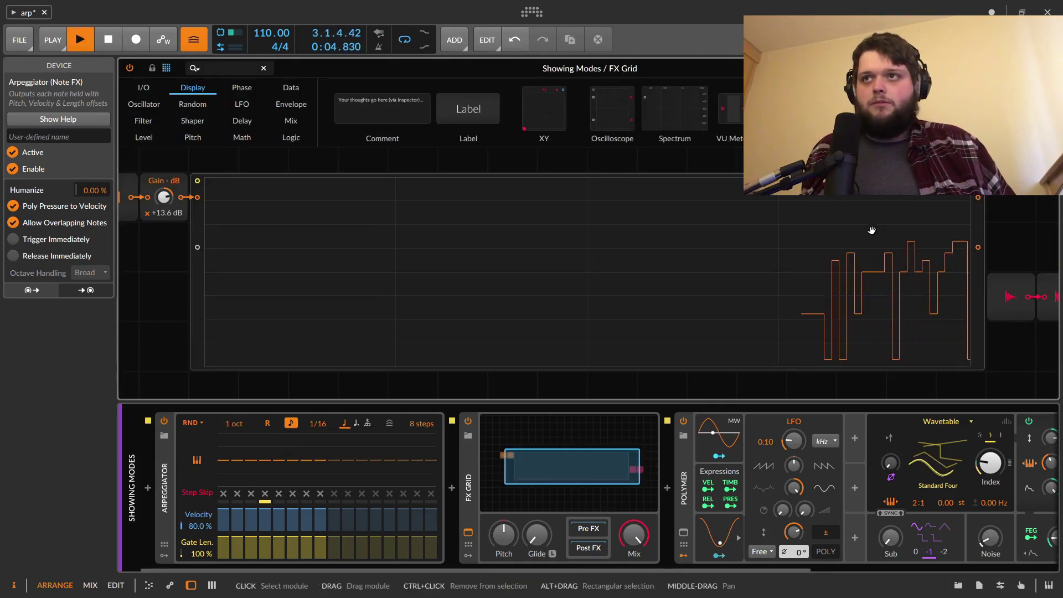
{"action": "key", "text": "space"}
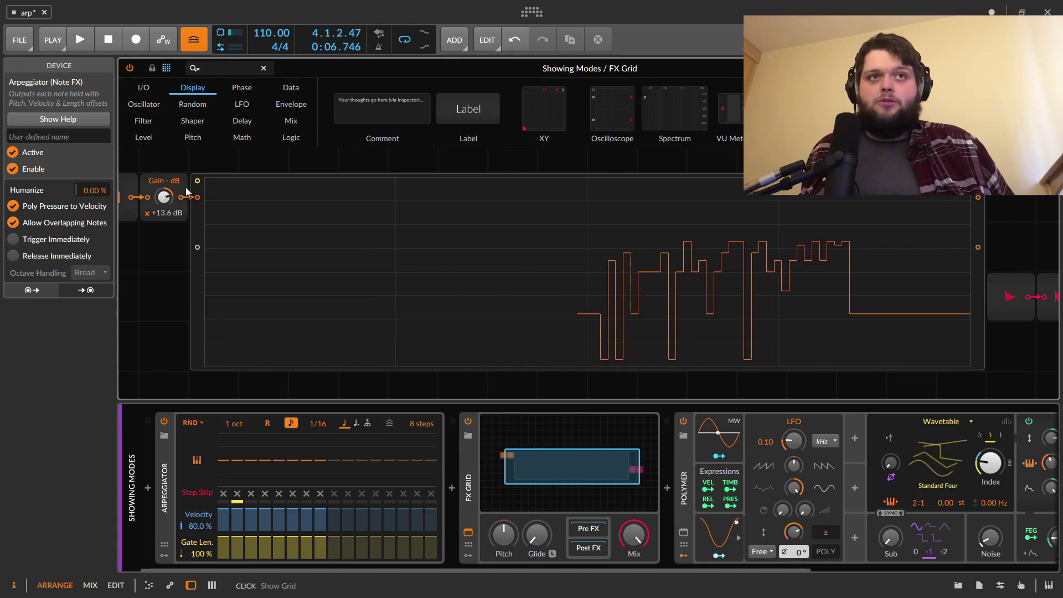
Step: Set the arpeggiator to the Up+In pattern over 2 octaves with Broad octave handling, and audition it
{"action": "mouse_move", "coordinate": [154, 251]}
{"action": "left_mouse_down"}
{"action": "mouse_move", "coordinate": [102, 196]}
{"action": "mouse_move", "coordinate": [148, 214]}
{"action": "mouse_move", "coordinate": [165, 177]}
{"action": "left_mouse_up"}
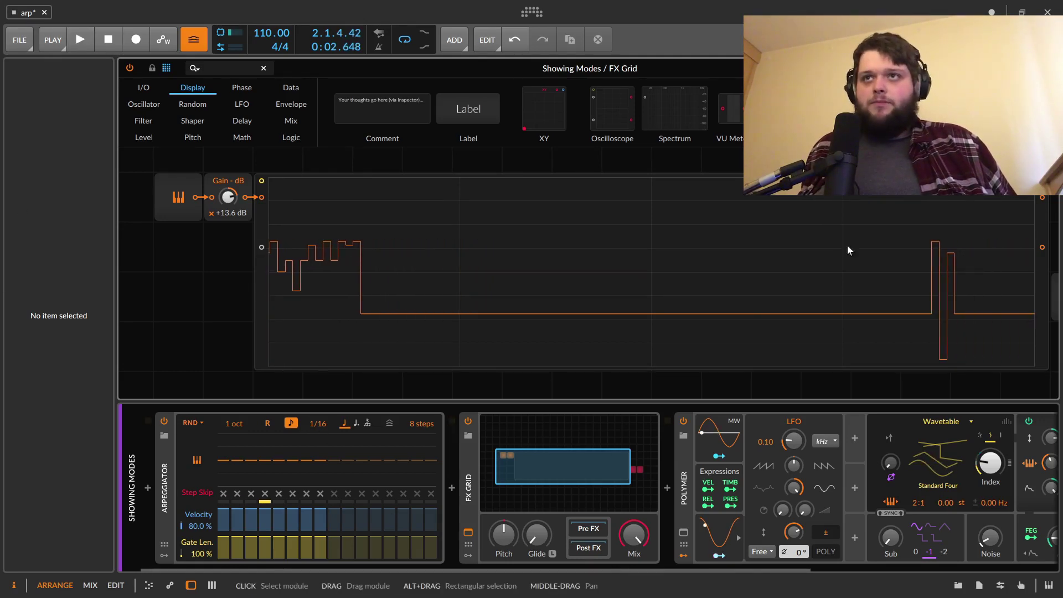
{"action": "left_click_drag", "start_coordinate": [828, 162], "coordinate": [973, 237]}
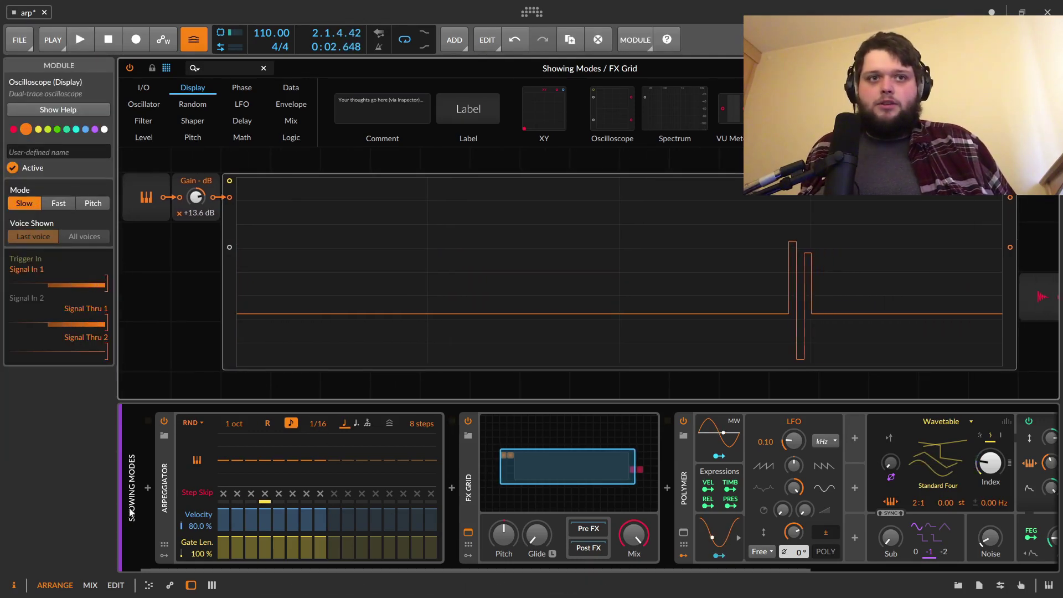
{"action": "left_click", "coordinate": [193, 424]}
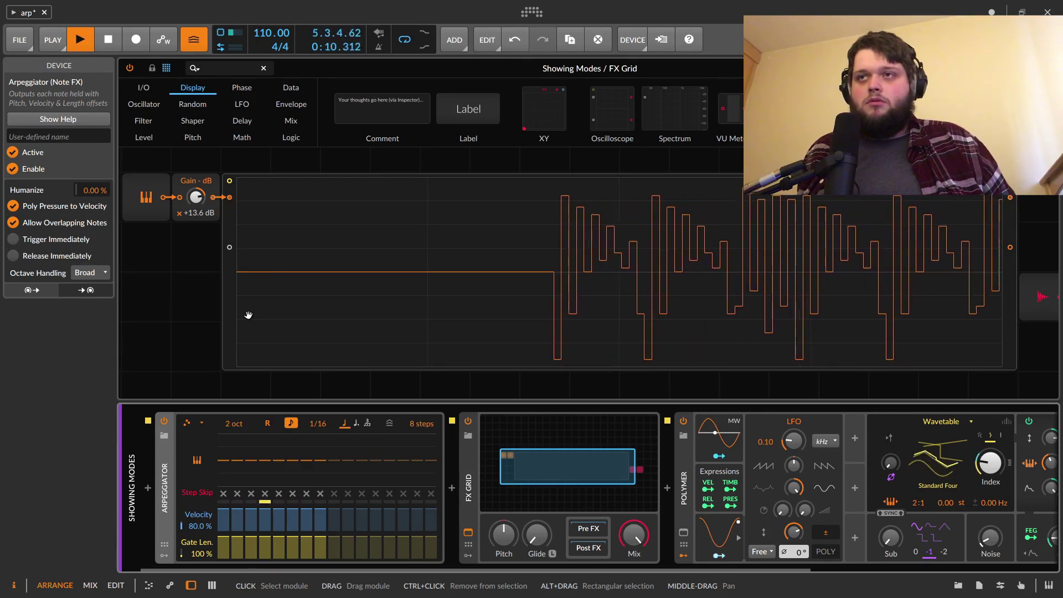
{"action": "key", "text": "space"}
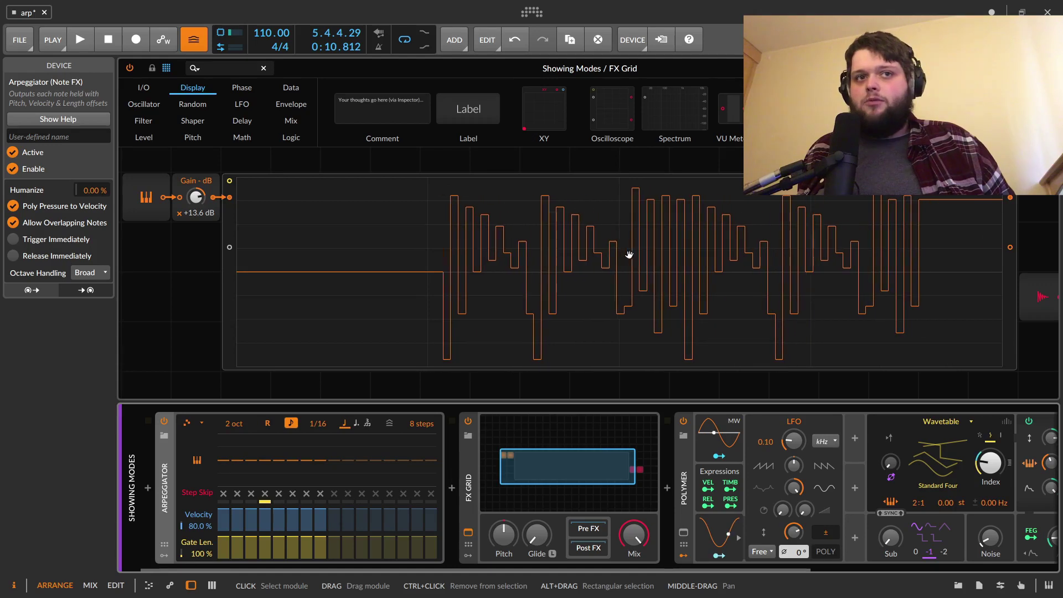
{"action": "key", "text": "space"}
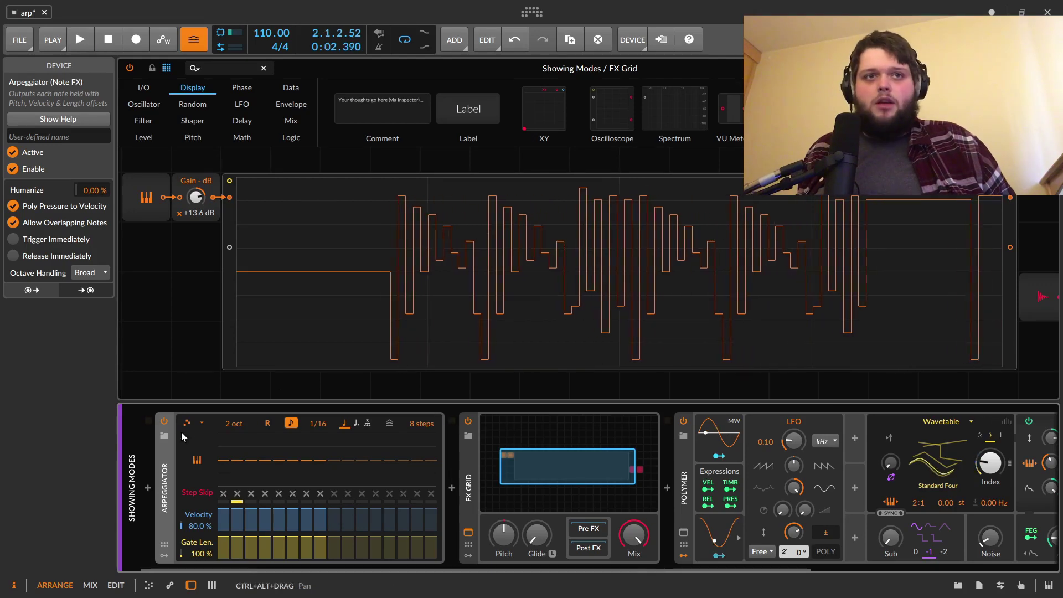
Step: Set the arpeggiator pattern to Down+In and audition it with a short playback
{"action": "left_click", "coordinate": [187, 423]}
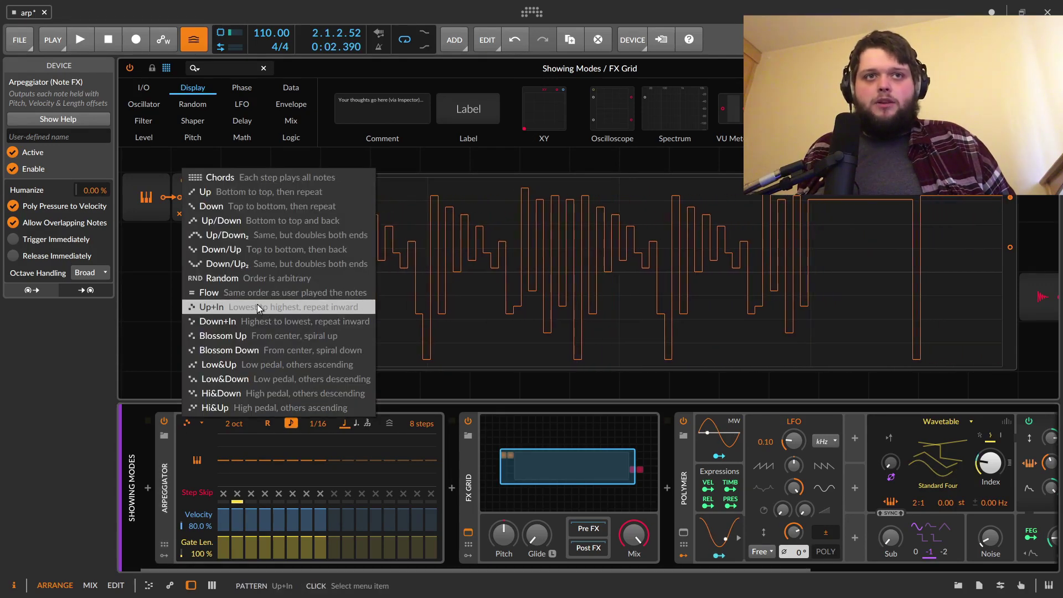
{"action": "left_click", "coordinate": [256, 322]}
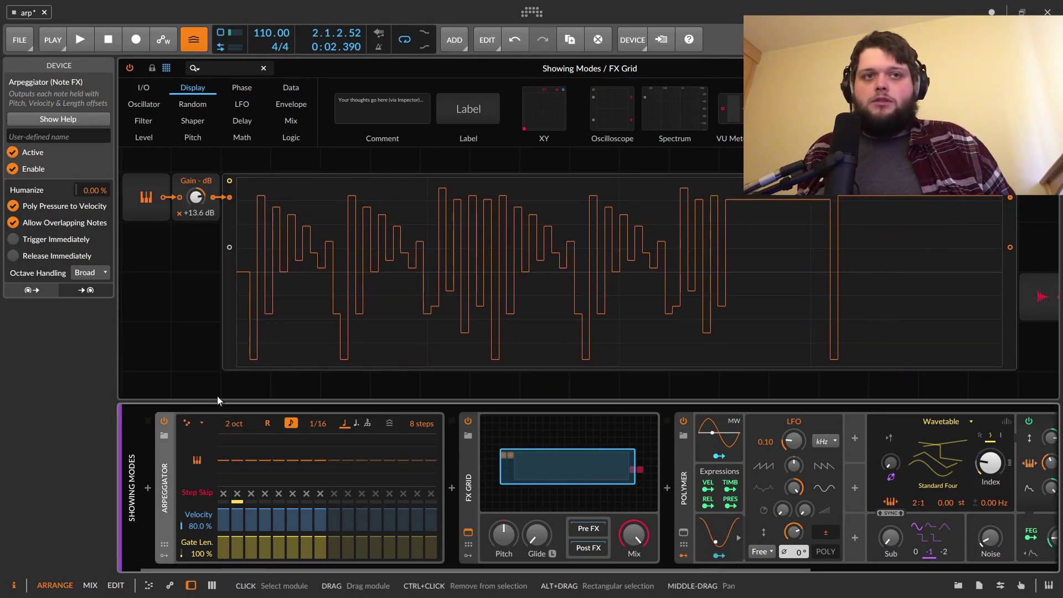
{"action": "left_click", "coordinate": [187, 423]}
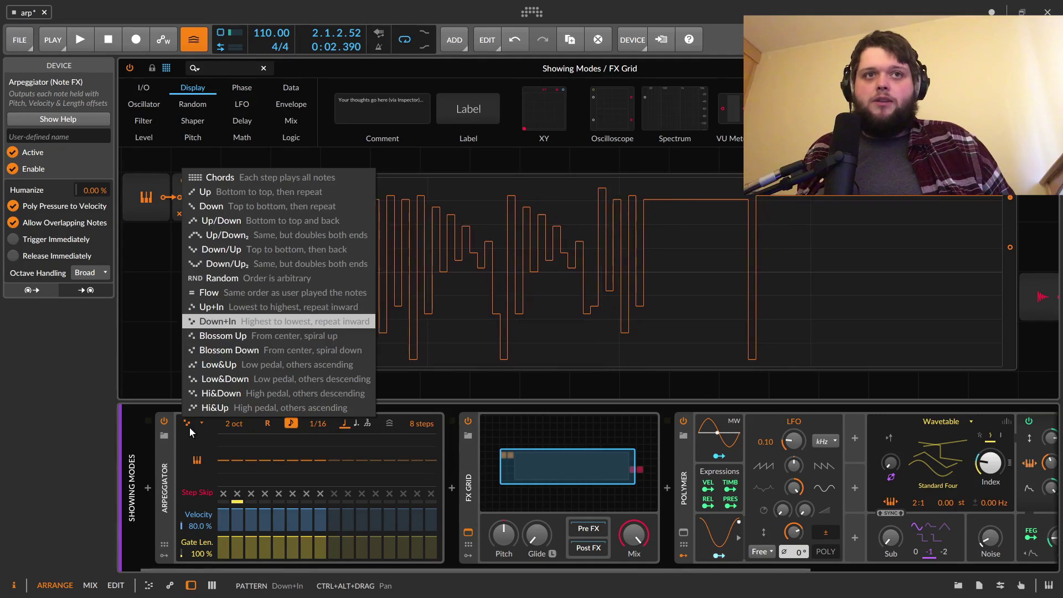
{"action": "left_click", "coordinate": [287, 322]}
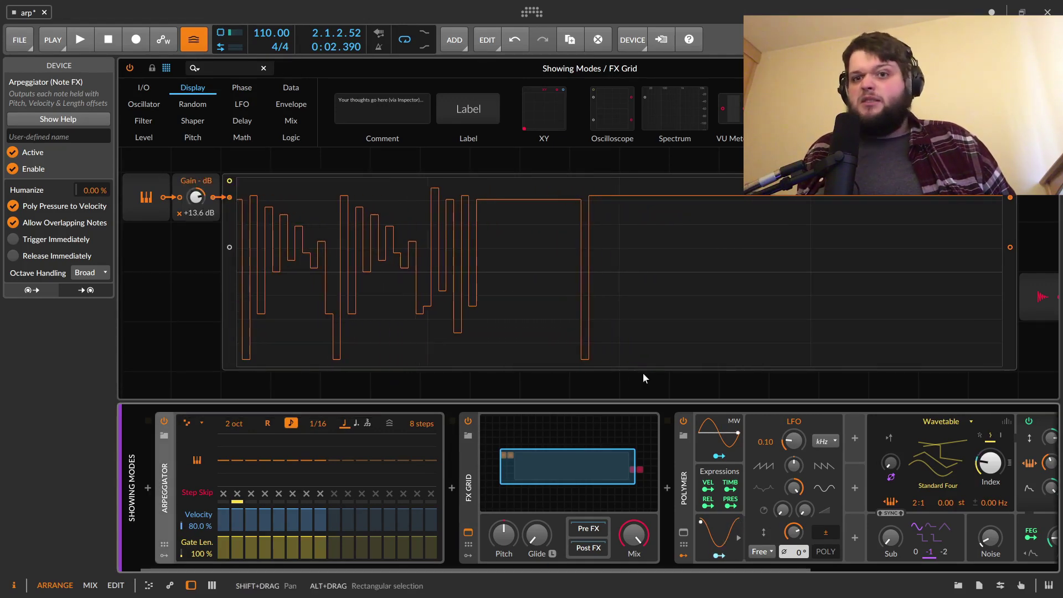
{"action": "key", "text": "space"}
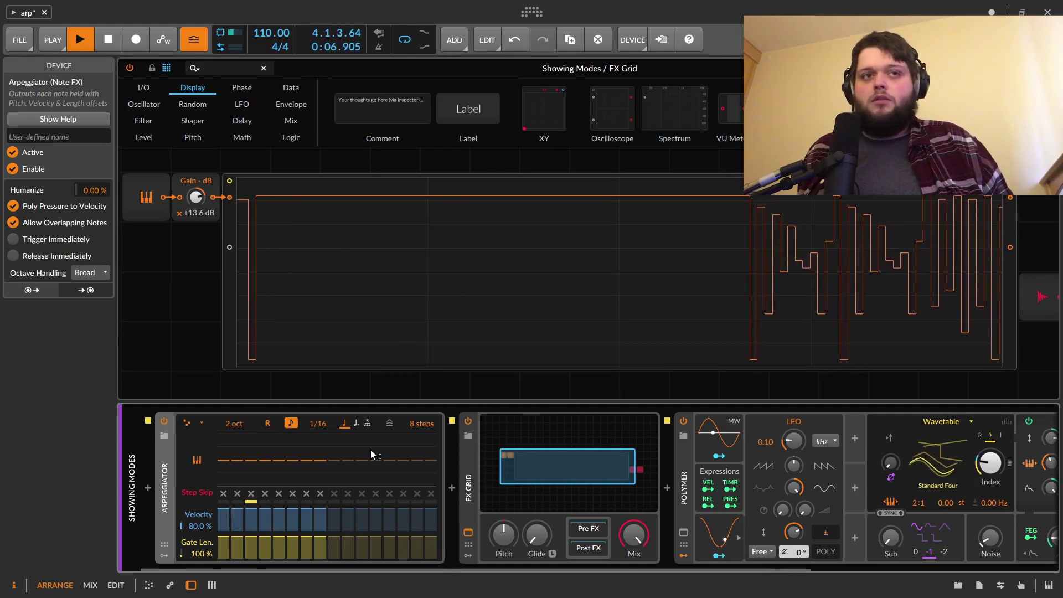
{"action": "key", "text": "space"}
Step: Switch the arpeggiator to the Blossom Up pattern and play the chords briefly to audition it
{"action": "left_click", "coordinate": [187, 422]}
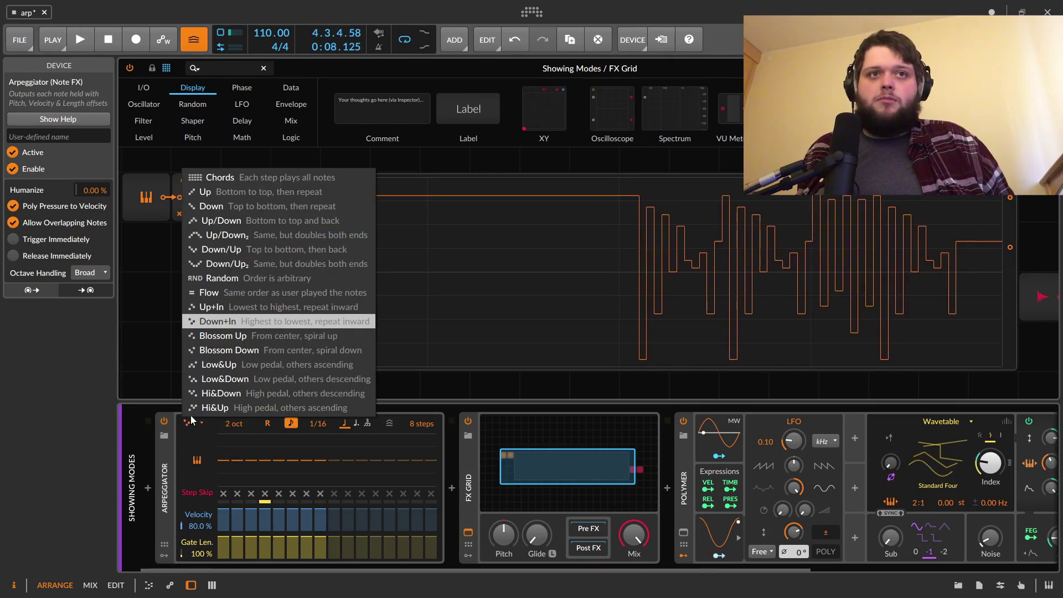
{"action": "left_click", "coordinate": [285, 340]}
{"action": "key", "text": "space"}
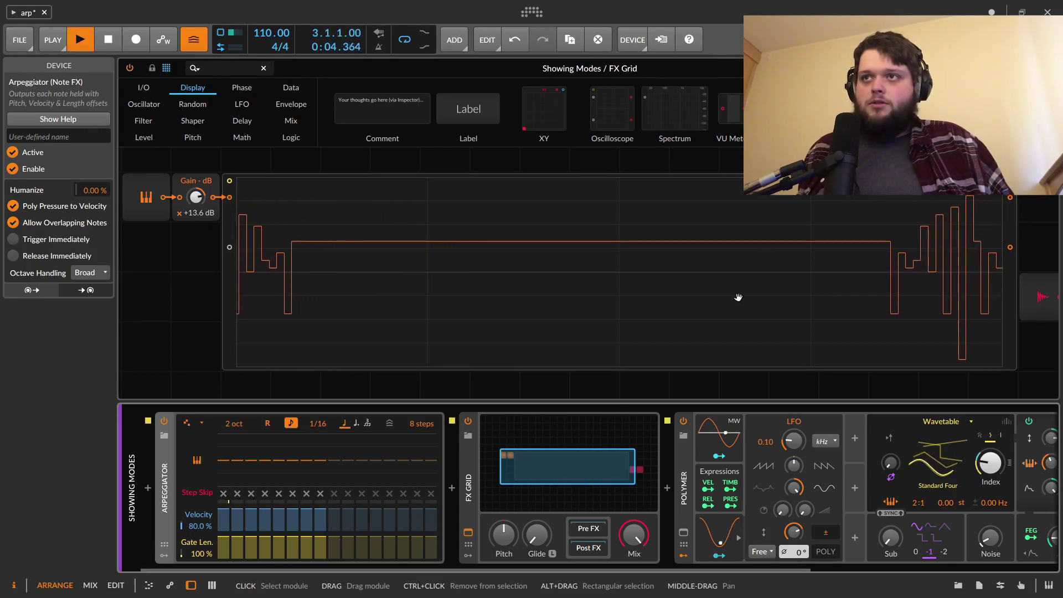
{"action": "key", "text": "space"}
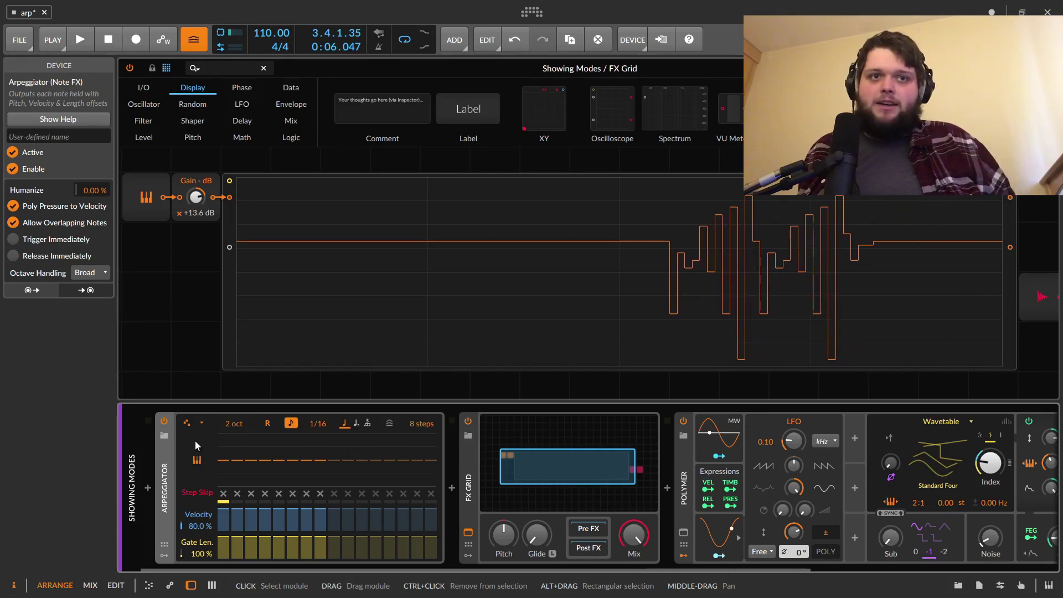
Step: Set the arpeggiator pattern to Blossom Down and audition it with a short playback
{"action": "left_click", "coordinate": [200, 423]}
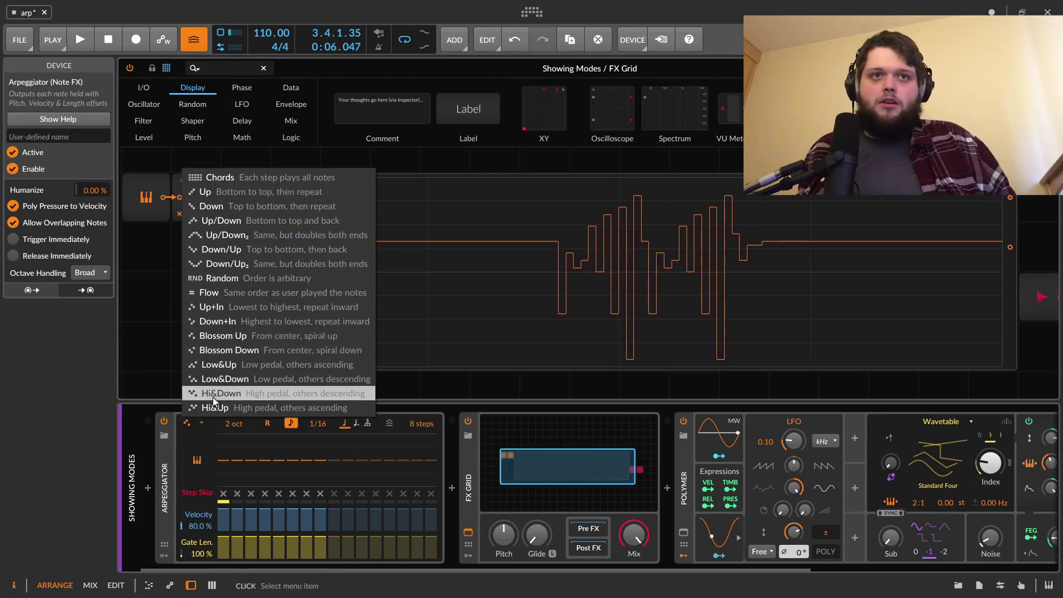
{"action": "left_click", "coordinate": [281, 354]}
{"action": "key", "text": "space"}
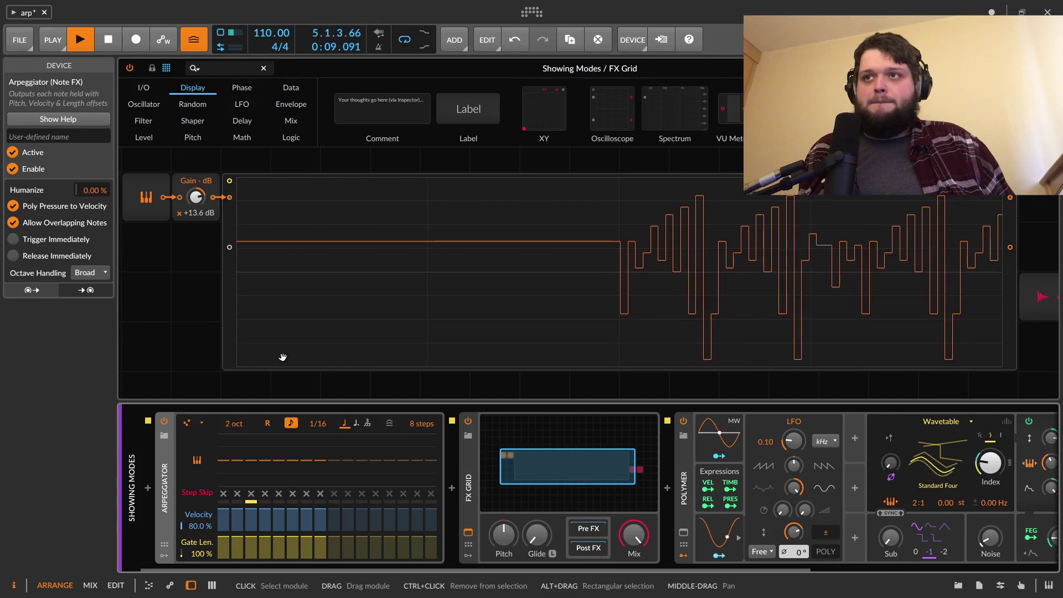
{"action": "key", "text": "space"}
Step: Set the arpeggiator to the Low&Up pattern and audition it, stopping playback at the end
{"action": "left_click", "coordinate": [188, 423]}
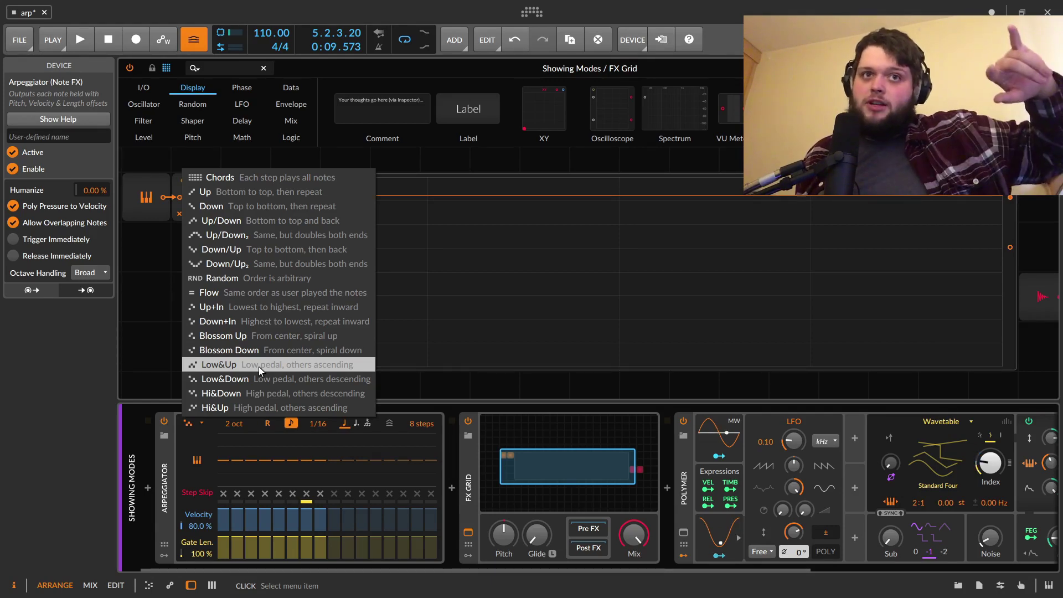
{"action": "left_click", "coordinate": [259, 367]}
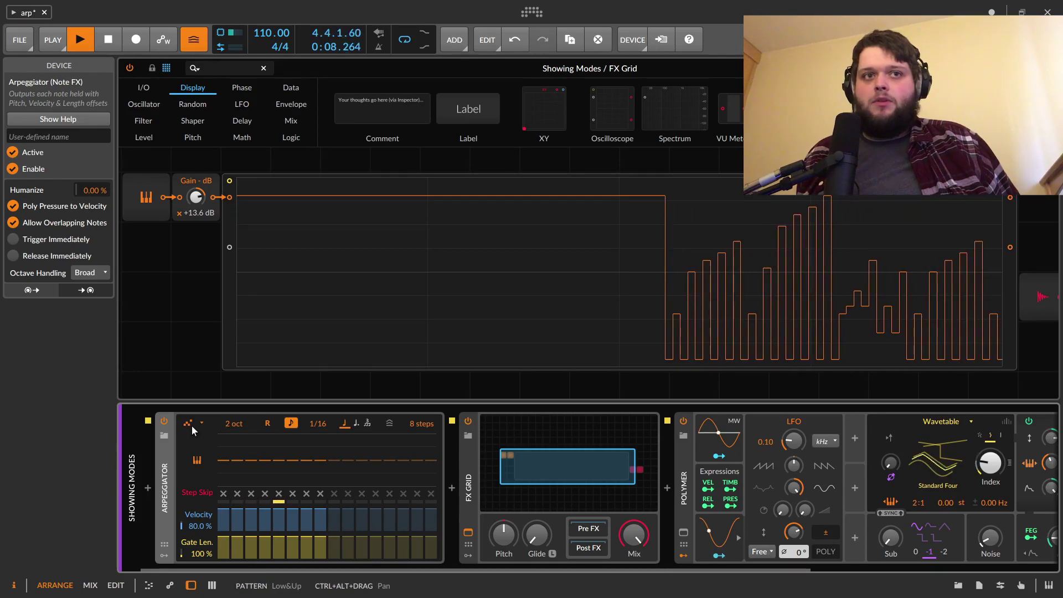
{"action": "key", "text": "space"}
Step: Change the arpeggiator pattern to Low&Down and play the chords briefly to audition it
{"action": "left_click", "coordinate": [191, 424]}
{"action": "left_click", "coordinate": [257, 379]}
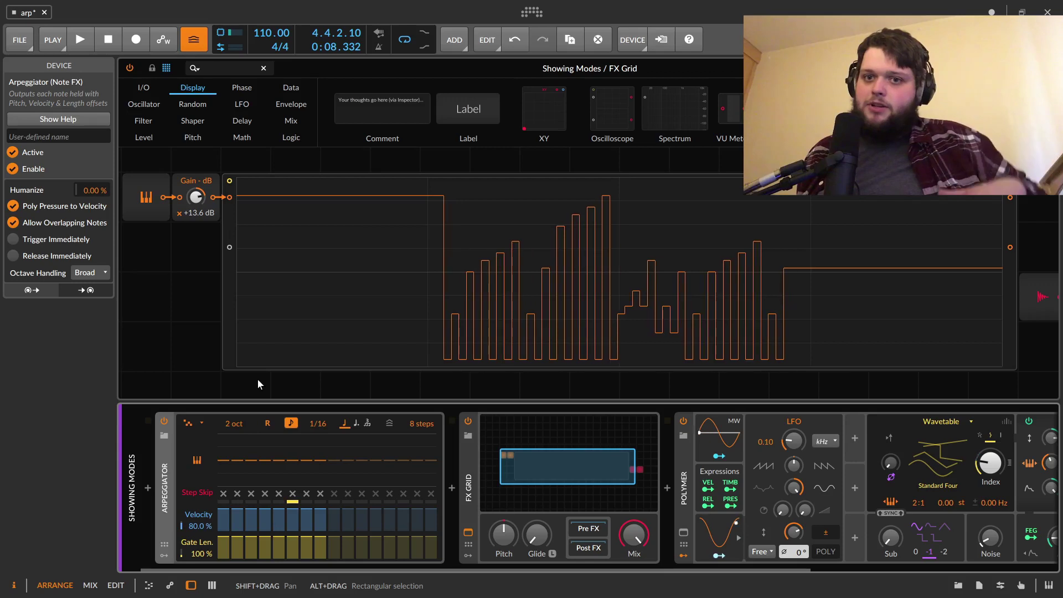
{"action": "key", "text": "space"}
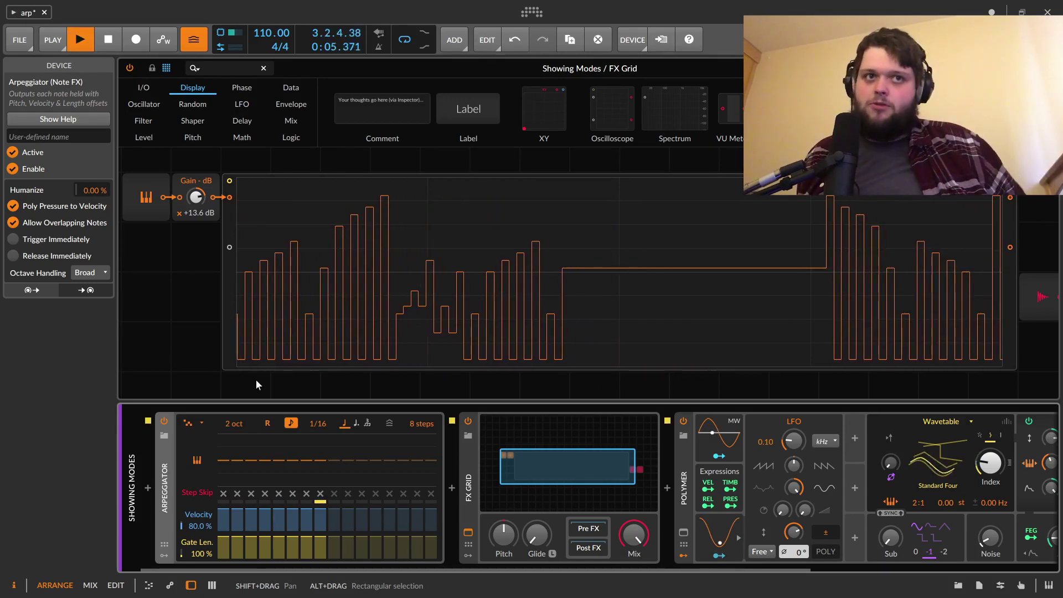
{"action": "key", "text": "space"}
Step: Set the arpeggiator pattern to Hi&Down and audition it with a short playback
{"action": "left_click", "coordinate": [195, 423]}
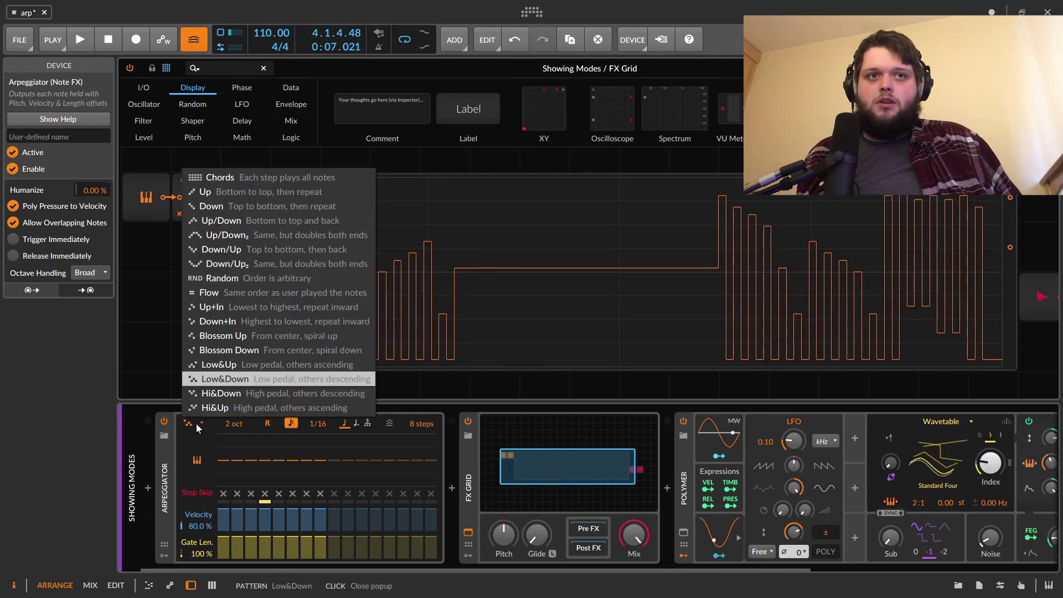
{"action": "left_click", "coordinate": [246, 395]}
{"action": "key", "text": "space"}
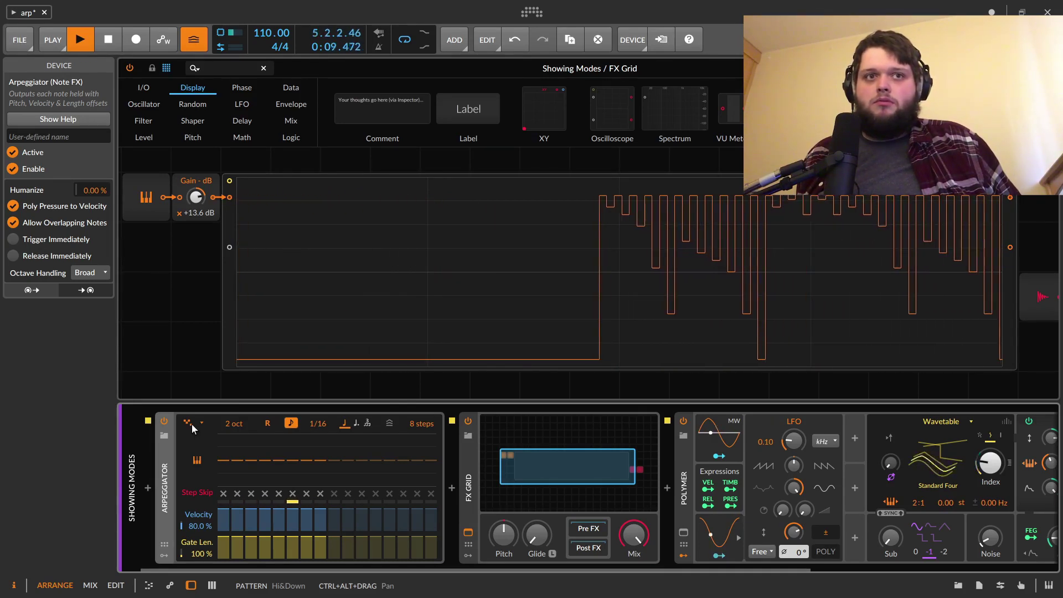
{"action": "key", "text": "space"}
Step: Switch the arpeggiator to the Hi&Up pattern and audition it with a short playback
{"action": "left_click", "coordinate": [191, 424]}
{"action": "left_click", "coordinate": [235, 410]}
{"action": "key", "text": "space"}
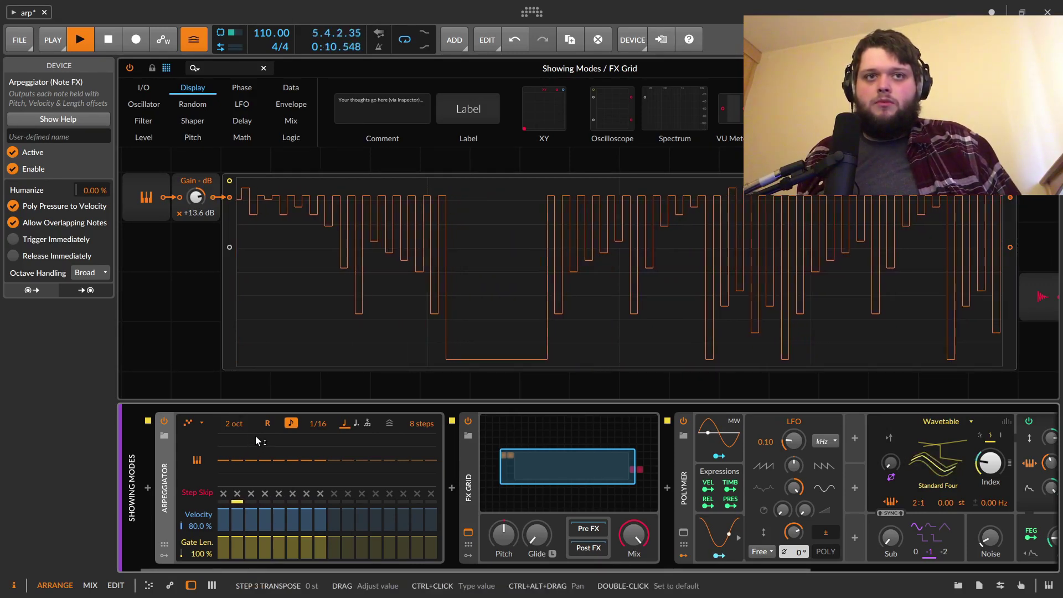
{"action": "key", "text": "space"}
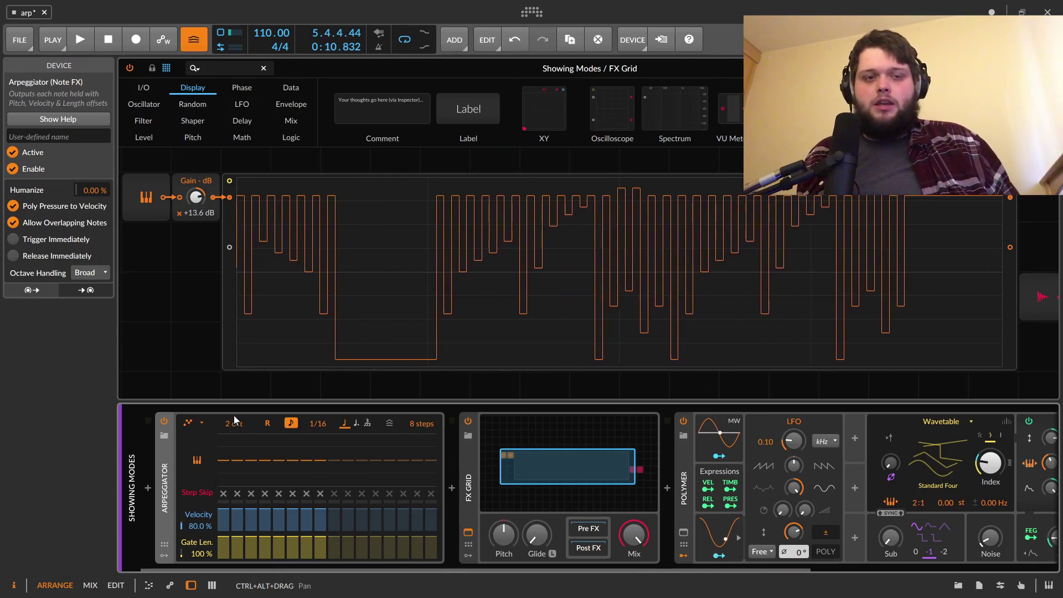
Step: Look through the Arpeggiator's help overview of patterns and parameters, and close it
{"action": "key", "text": "F1"}
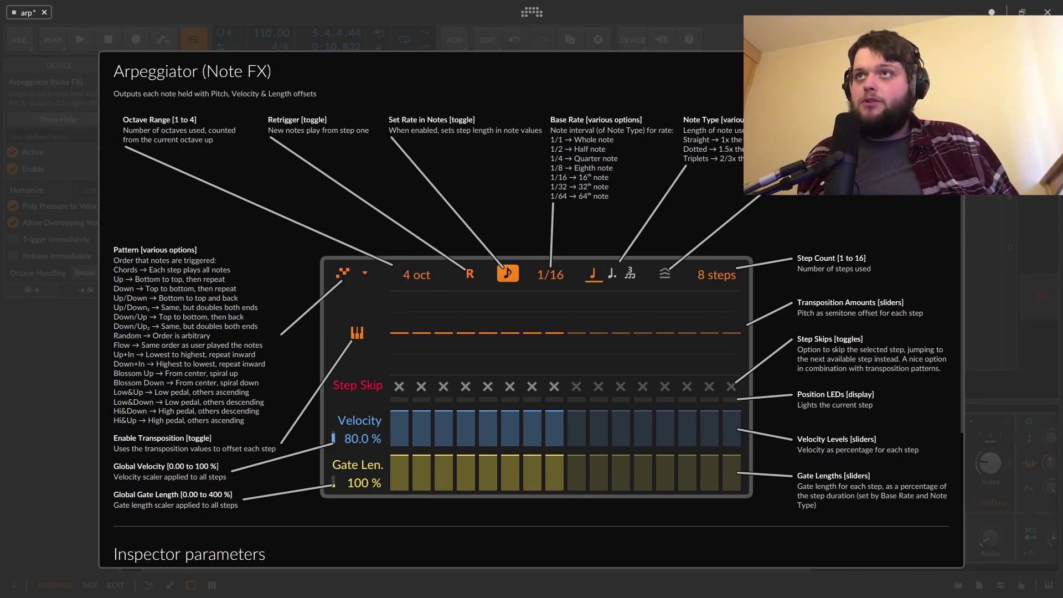
{"action": "key", "text": "F1"}
Step: Set the arpeggiator pattern to Up/Down₂ with a range of 2 octaves and audition it
{"action": "left_click", "coordinate": [195, 422]}
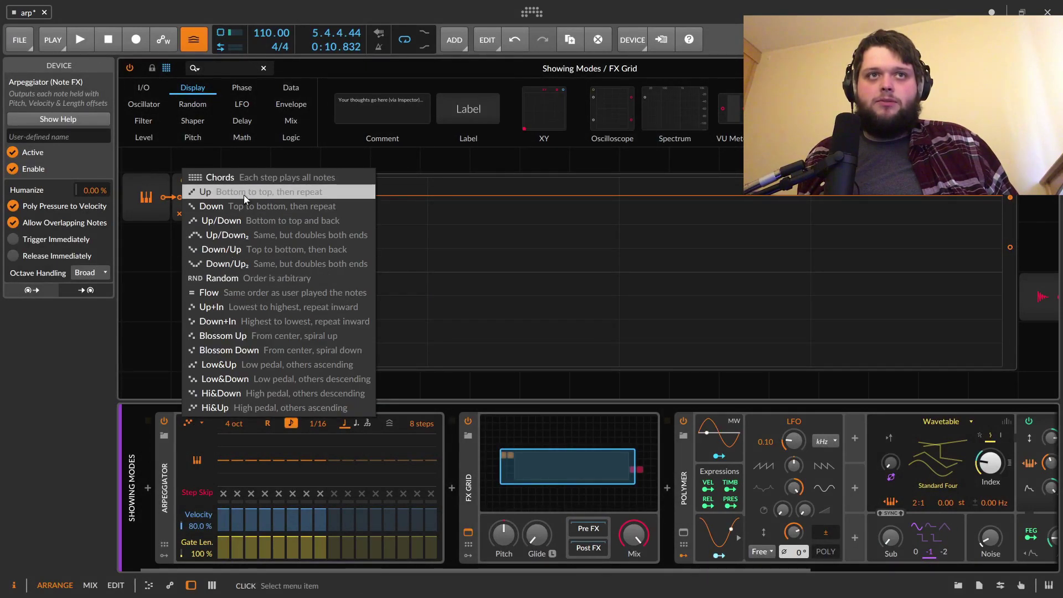
{"action": "left_click", "coordinate": [231, 235]}
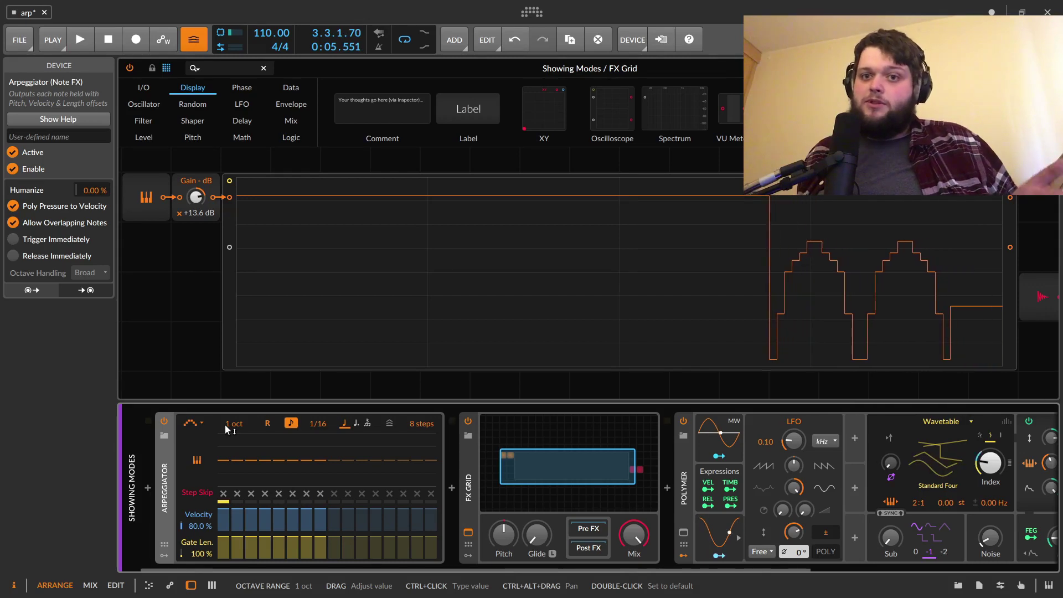
{"action": "left_click_drag", "start_coordinate": [226, 426], "coordinate": [225, 413]}
{"action": "key", "text": "space"}
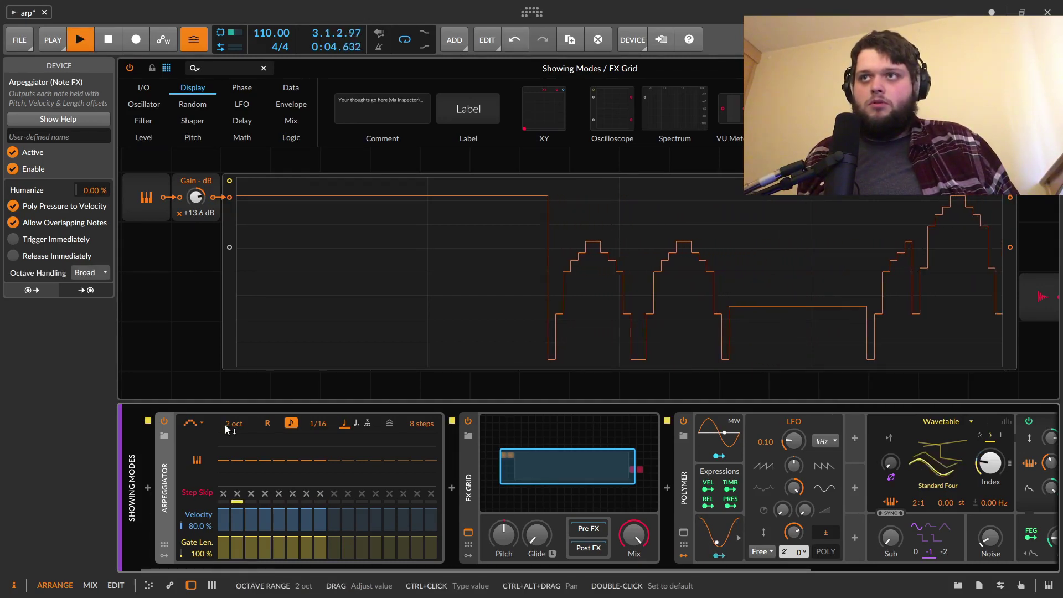
{"action": "key", "text": "space"}
Step: Audition the Up/Down₂ pattern over 3 octaves, and set the octave range back to 1 octave
{"action": "mouse_move", "coordinate": [226, 426]}
{"action": "left_mouse_down"}
{"action": "mouse_move", "coordinate": [226, 403]}
{"action": "mouse_move", "coordinate": [226, 415]}
{"action": "left_mouse_up"}
{"action": "key", "text": "space"}
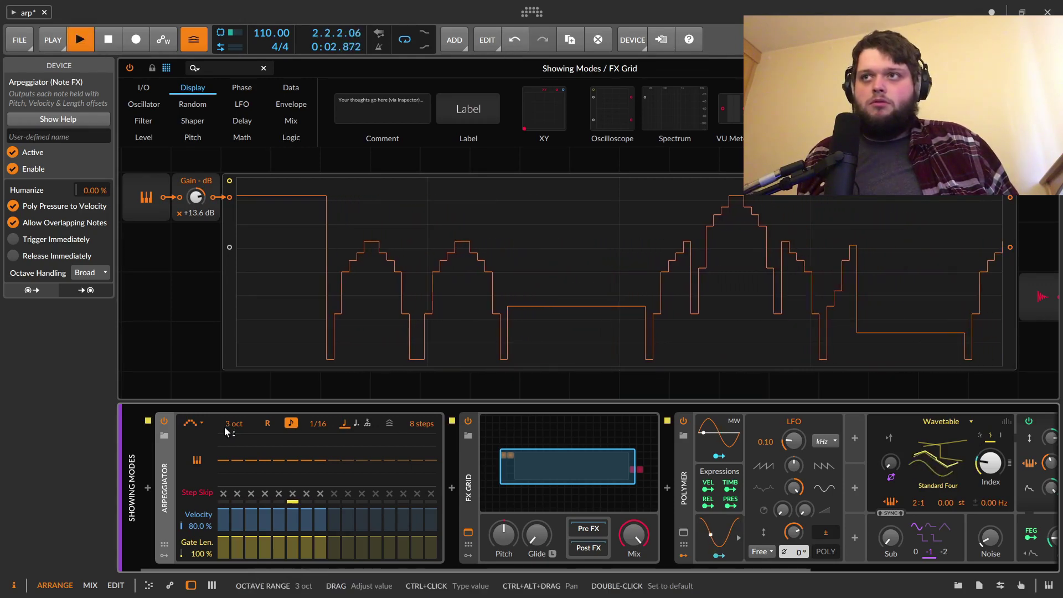
{"action": "key", "text": "space"}
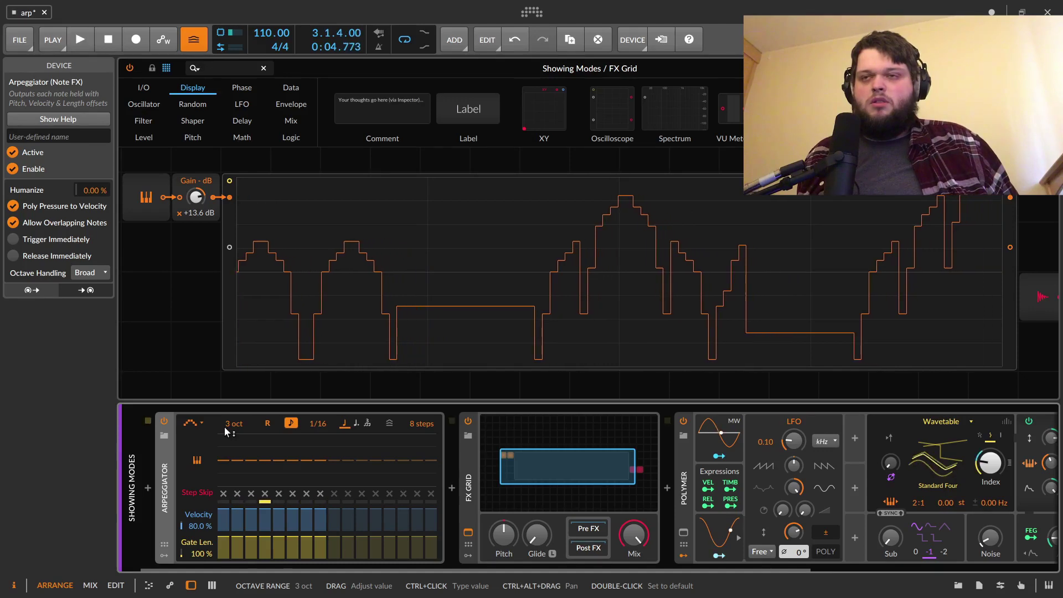
{"action": "left_click_drag", "start_coordinate": [224, 427], "coordinate": [224, 443]}
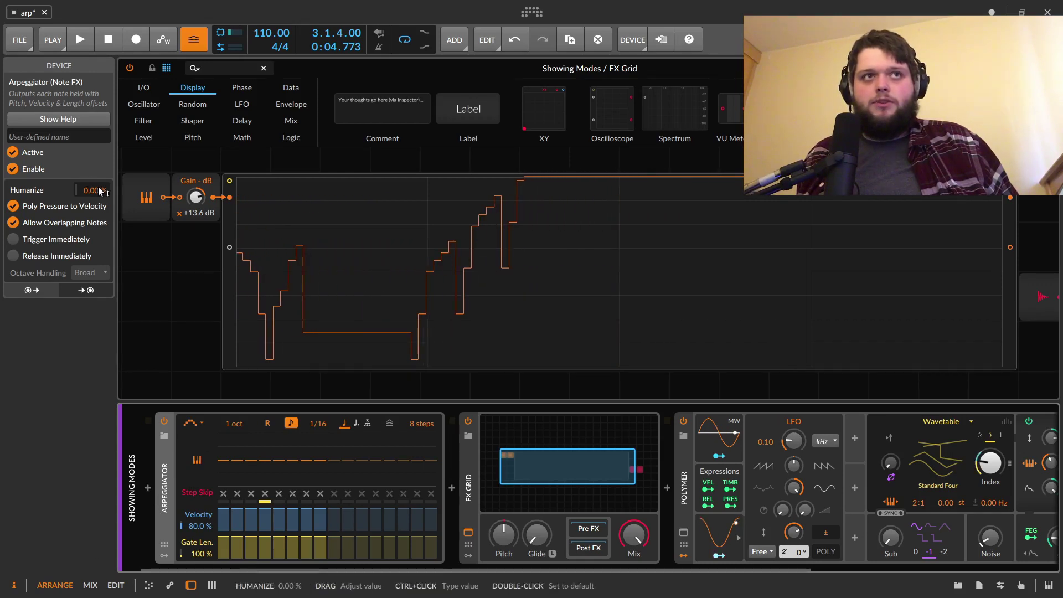
Step: Hide the inspector, show it again, and select the Arpeggiator device
{"action": "left_click_drag", "start_coordinate": [115, 192], "coordinate": [3, 380]}
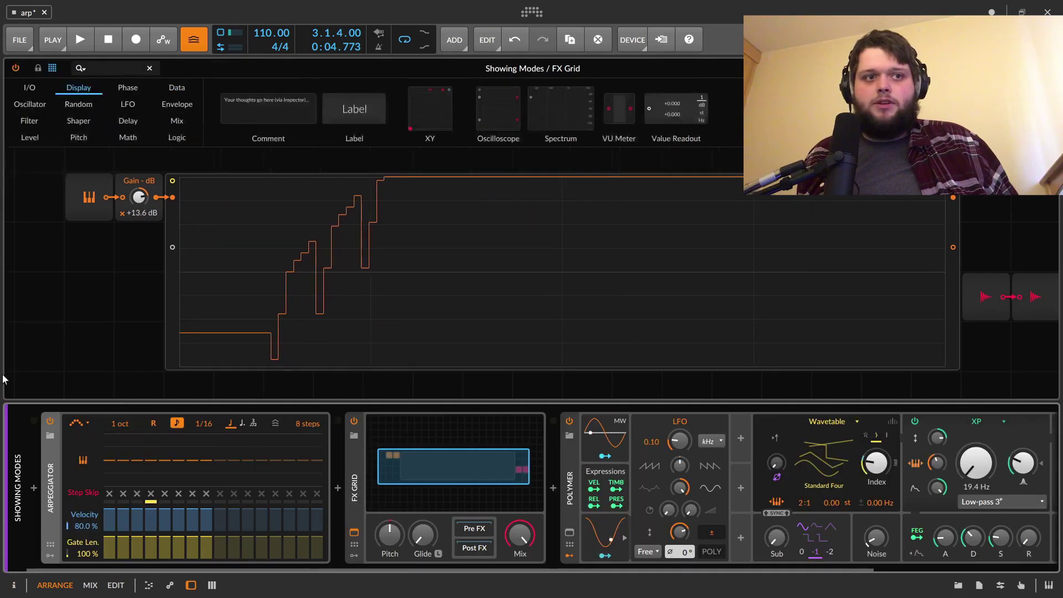
{"action": "left_click", "coordinate": [14, 586]}
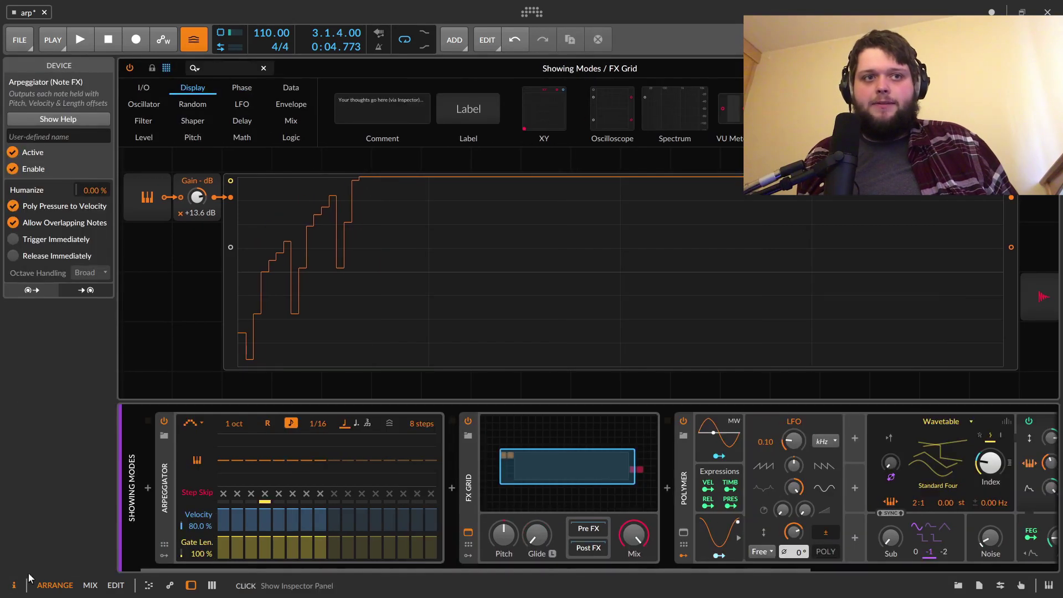
{"action": "left_click", "coordinate": [164, 495]}
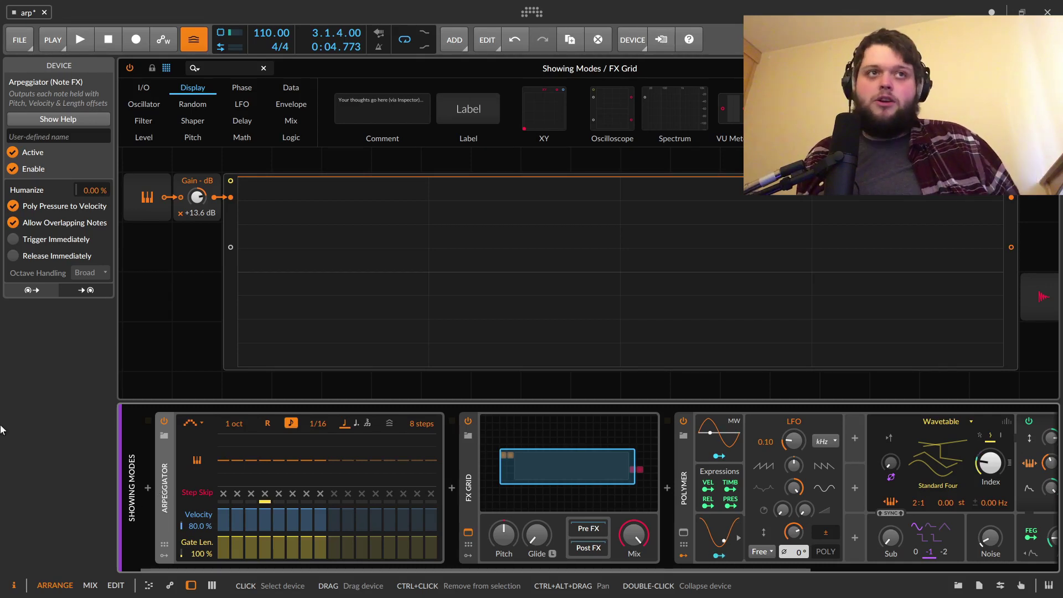
Step: Review the Arpeggiator's Octave Handling options, choose Broad, and audition the pattern at 1 octave
{"action": "left_click", "coordinate": [75, 273]}
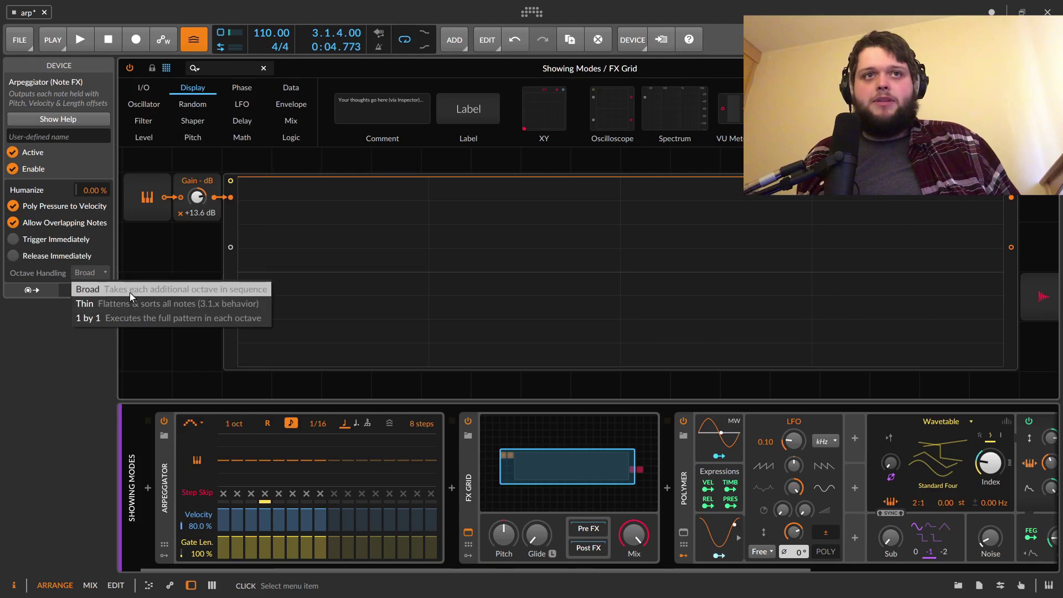
{"action": "left_click", "coordinate": [87, 274]}
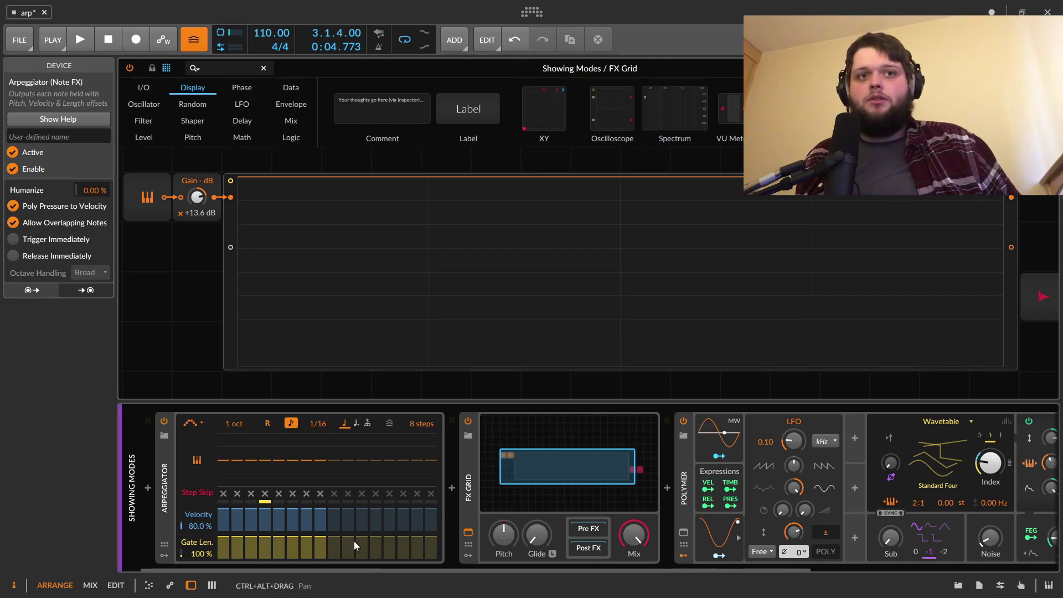
{"action": "left_click", "coordinate": [82, 271]}
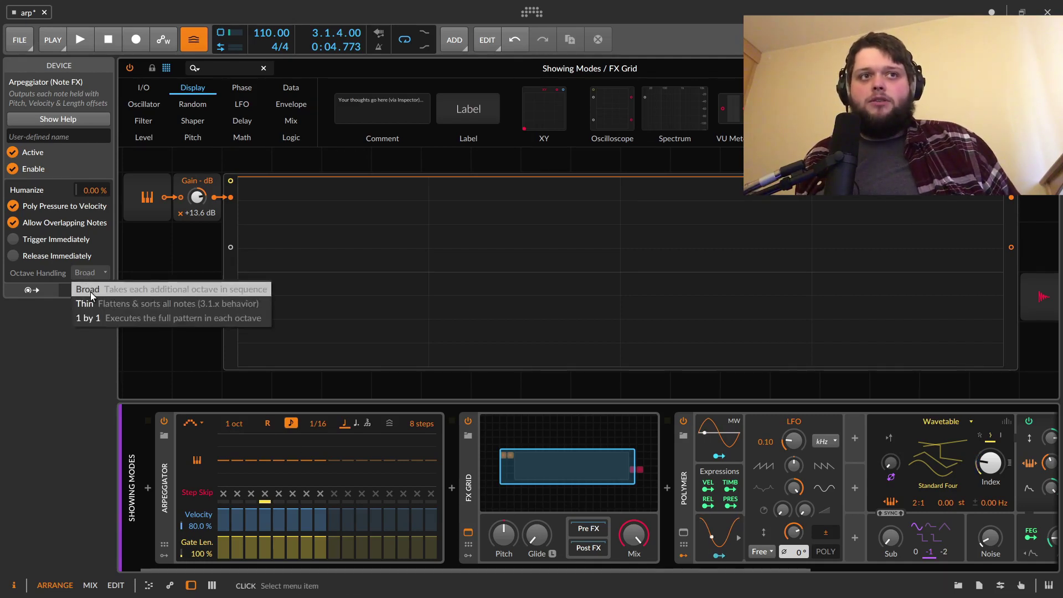
{"action": "left_click", "coordinate": [123, 290]}
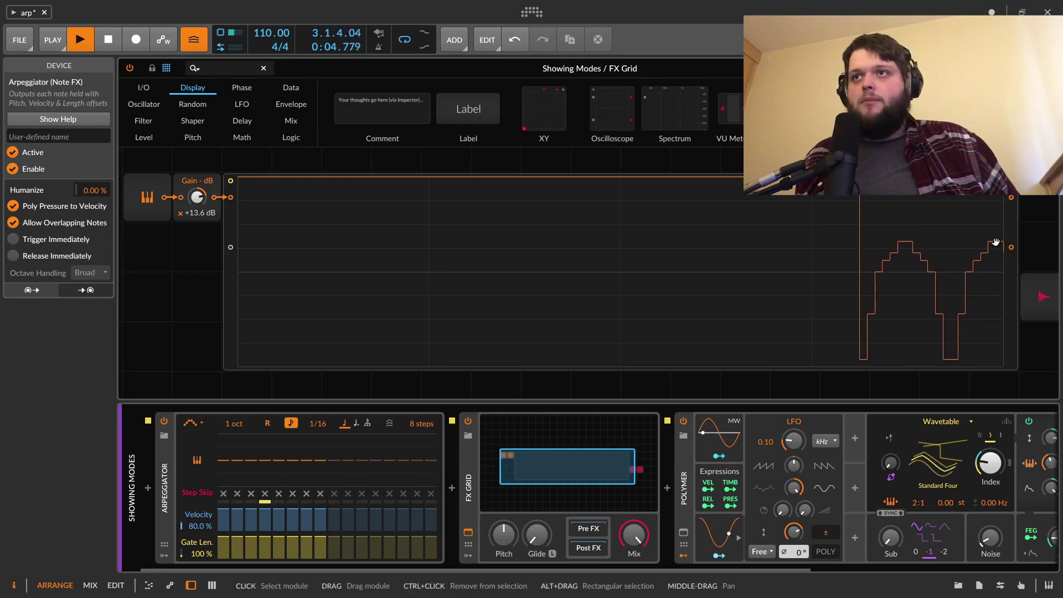
{"action": "key", "text": "space"}
Step: Set the arpeggiator's octave range to 2 octaves and audition it with Broad octave handling
{"action": "left_click_drag", "start_coordinate": [233, 425], "coordinate": [232, 409]}
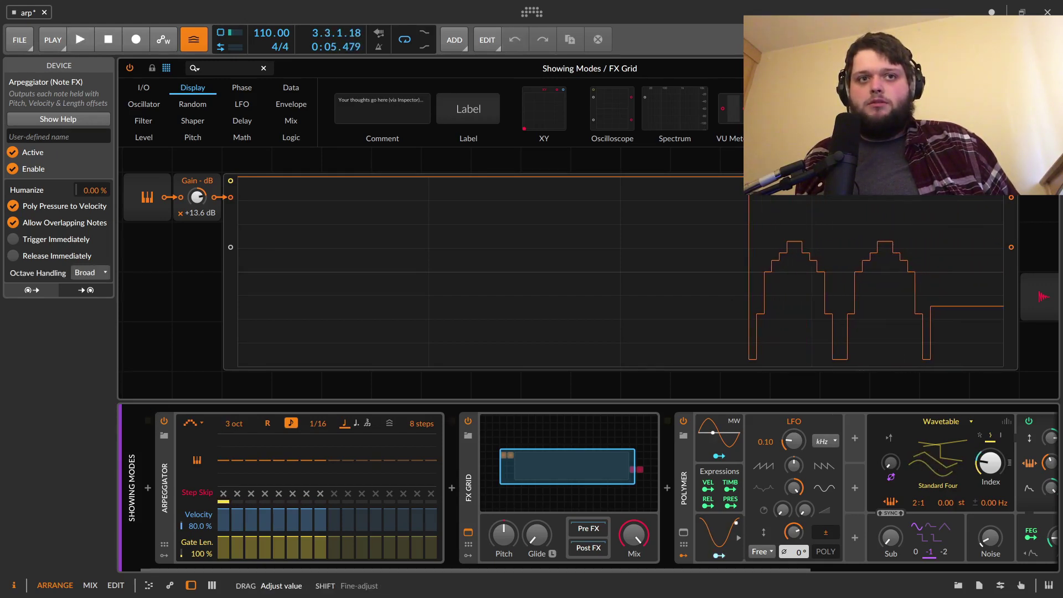
{"action": "key", "text": "space"}
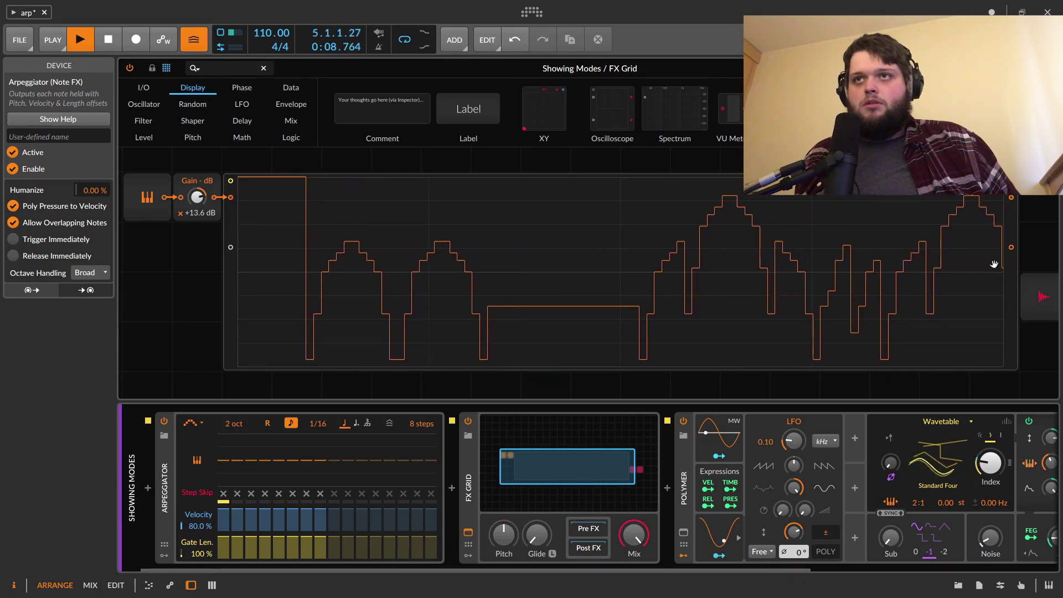
{"action": "key", "text": "space"}
Step: Set the Arpeggiator's Octave Handling to Thin and audition the pattern over 2 octaves
{"action": "left_click", "coordinate": [88, 260]}
{"action": "left_click", "coordinate": [86, 272]}
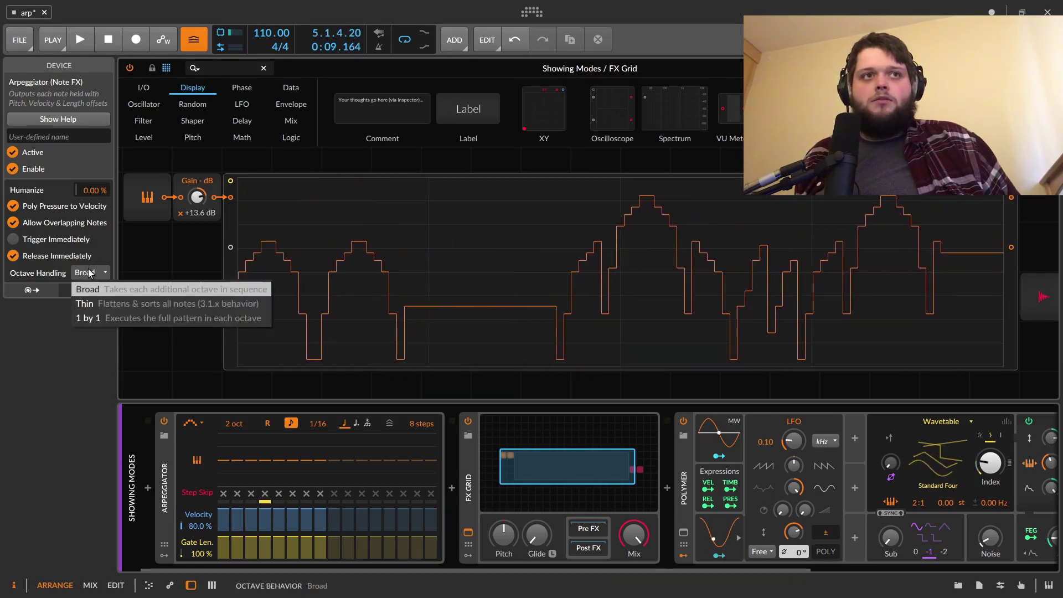
{"action": "left_click", "coordinate": [105, 309]}
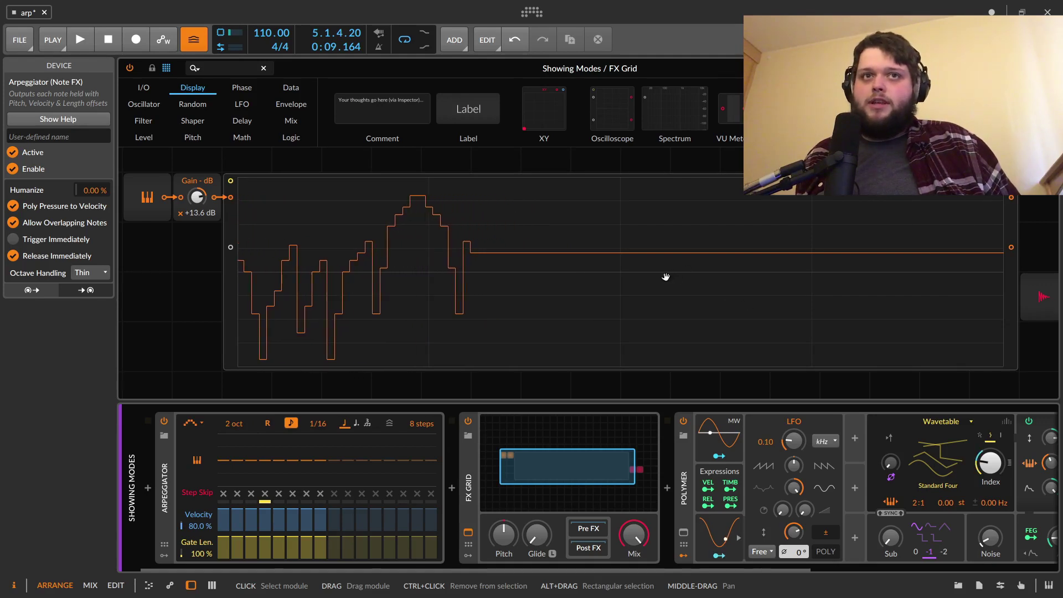
{"action": "key", "text": "space"}
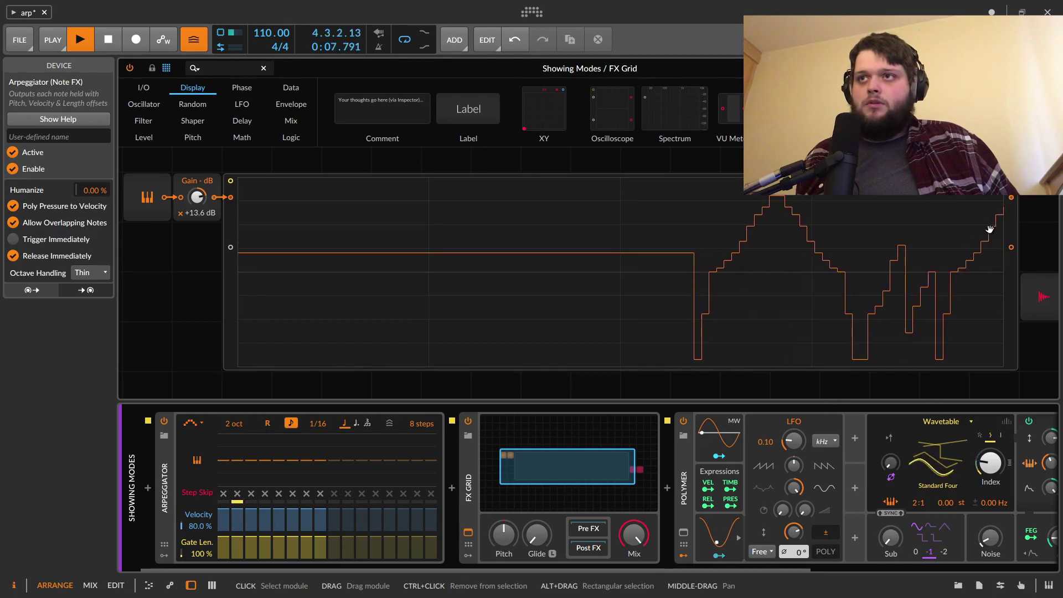
{"action": "key", "text": "space"}
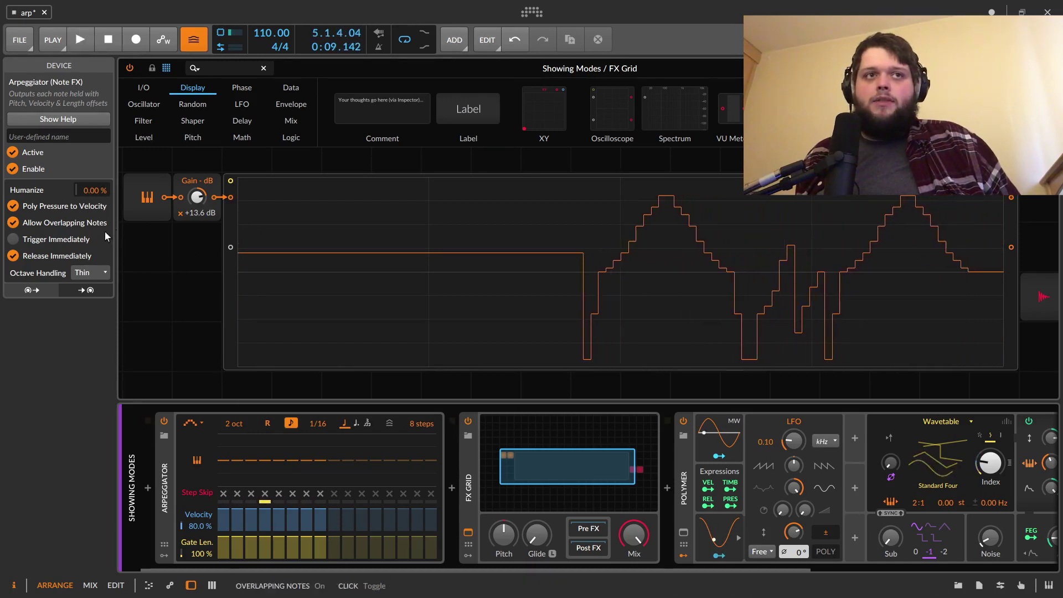
Step: Switch the Octave Handling to 1 by 1 and audition the 2-octave pattern
{"action": "left_click", "coordinate": [93, 273]}
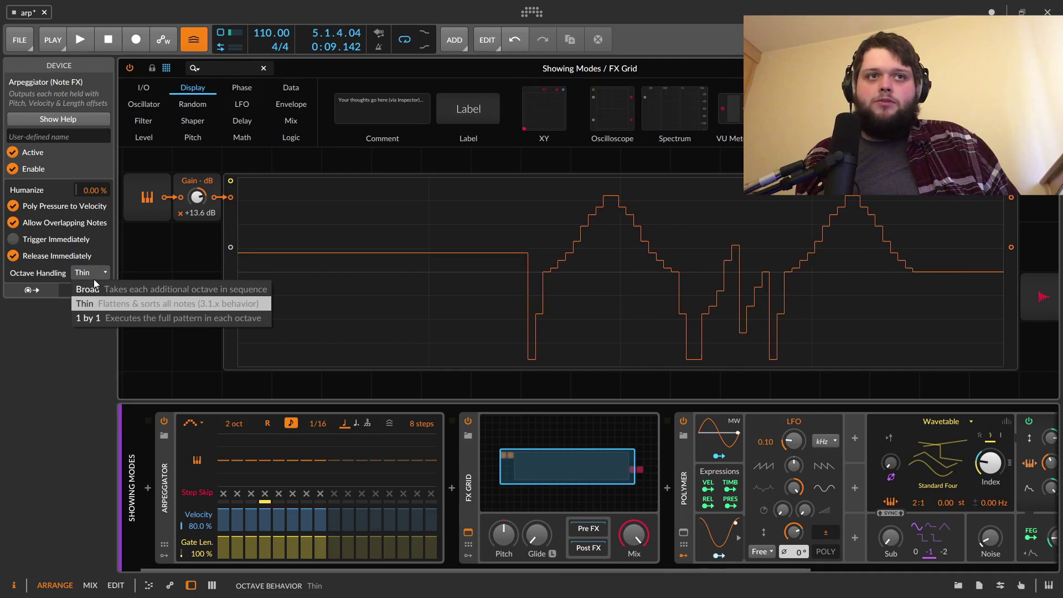
{"action": "left_click", "coordinate": [105, 314]}
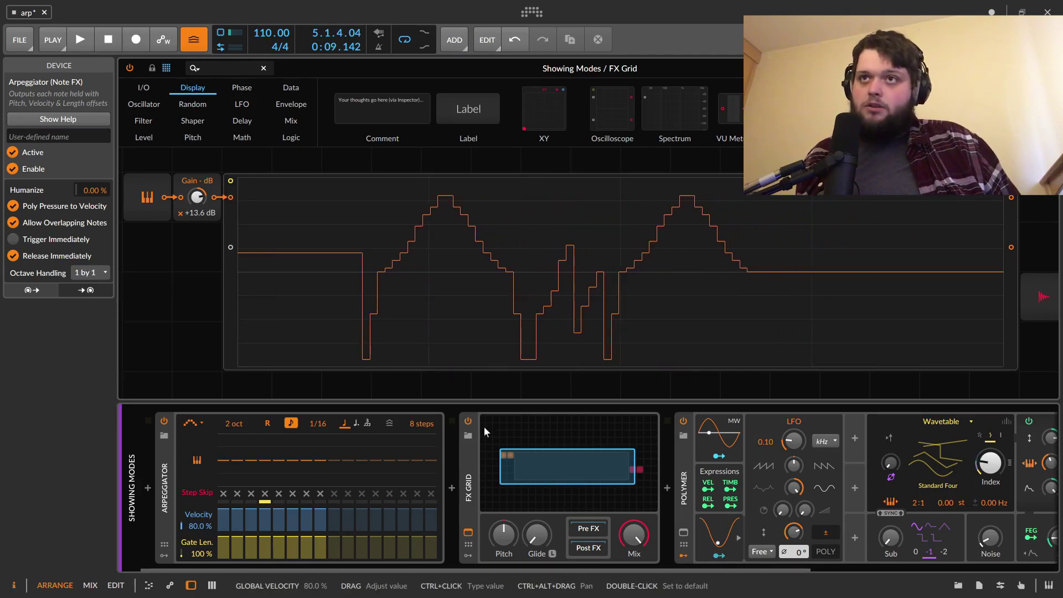
{"action": "left_click", "coordinate": [93, 272]}
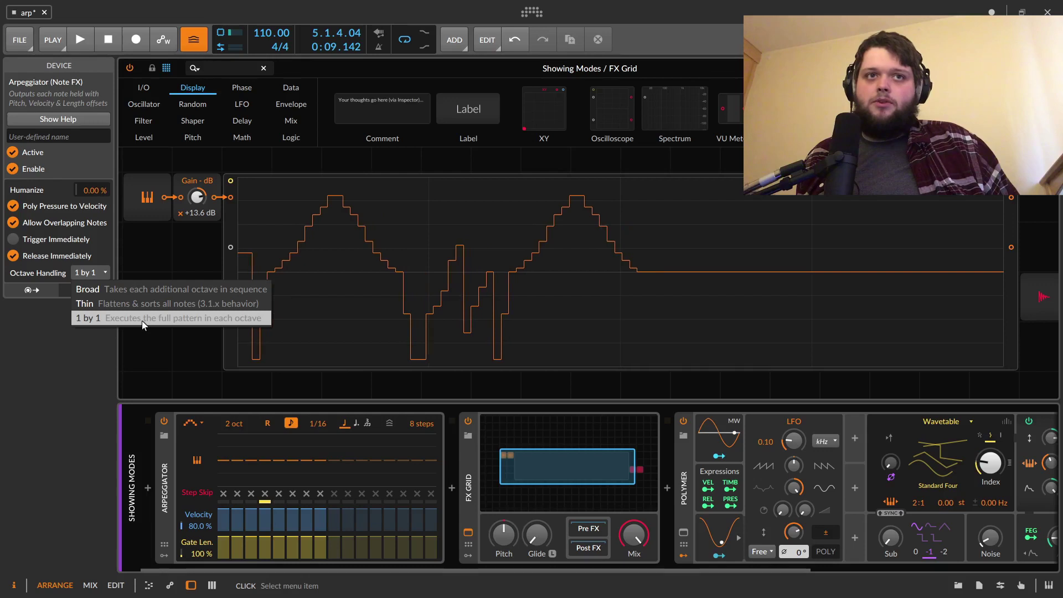
{"action": "left_click", "coordinate": [928, 353]}
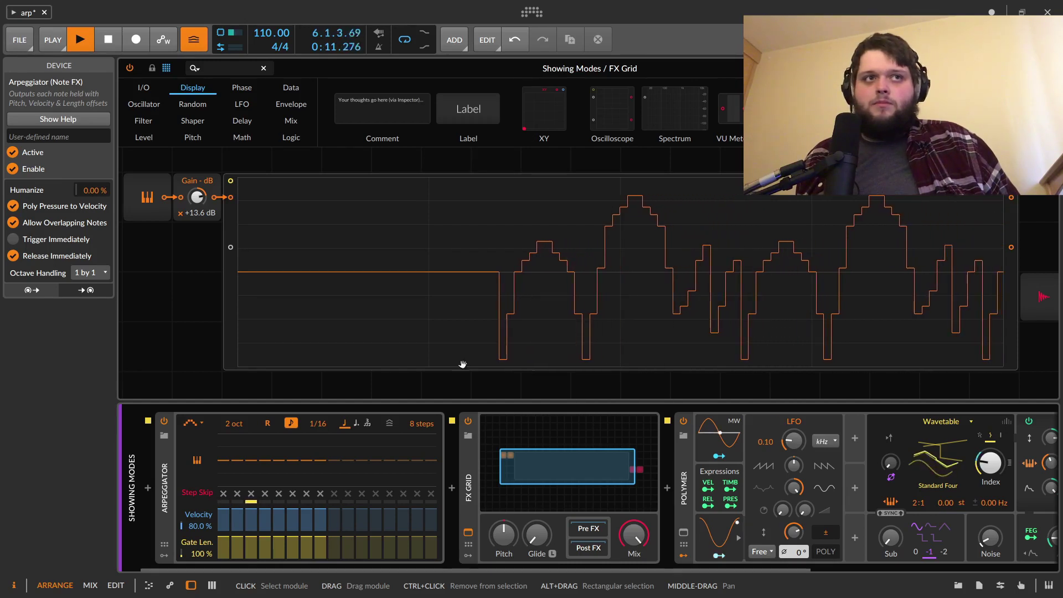
{"action": "key", "text": "space"}
Step: Turn off Release Immediately, and in the Arpeggiator's help view toggle Allow Overlapping Notes off and back on
{"action": "left_click", "coordinate": [12, 257]}
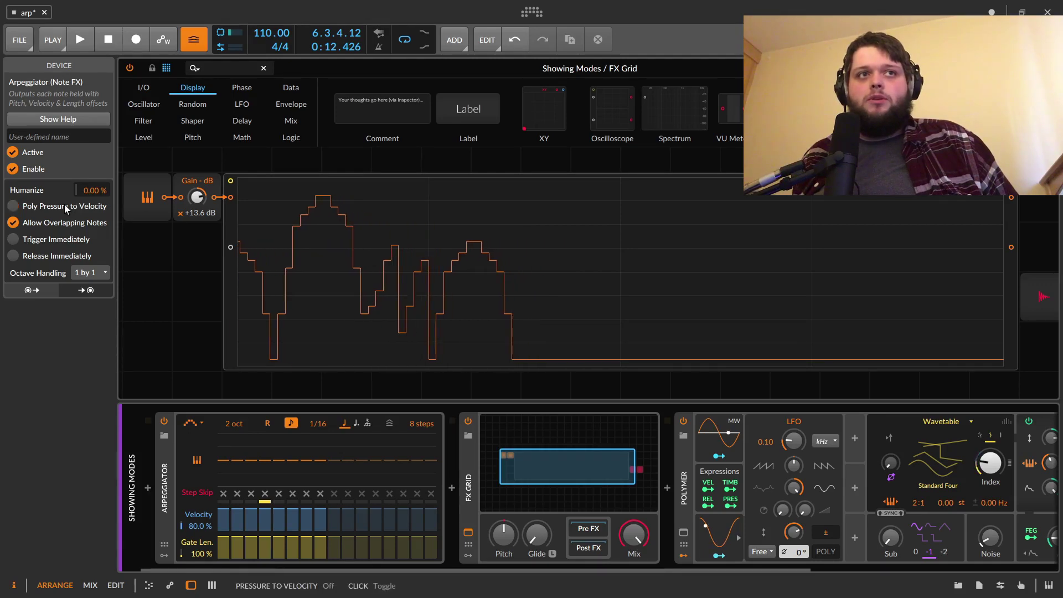
{"action": "key", "text": "F1"}
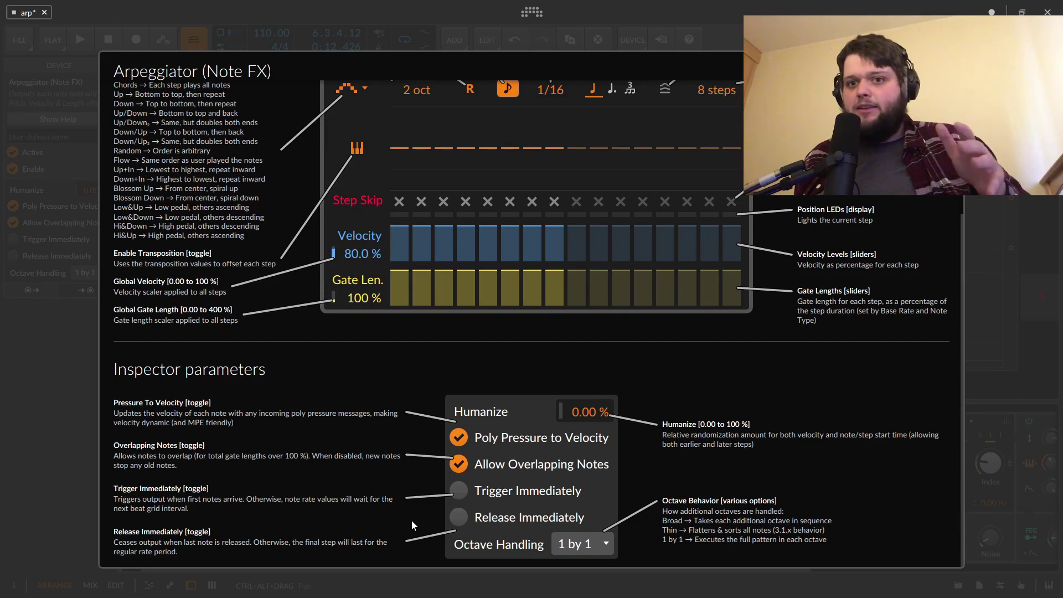
{"action": "left_click", "coordinate": [459, 465]}
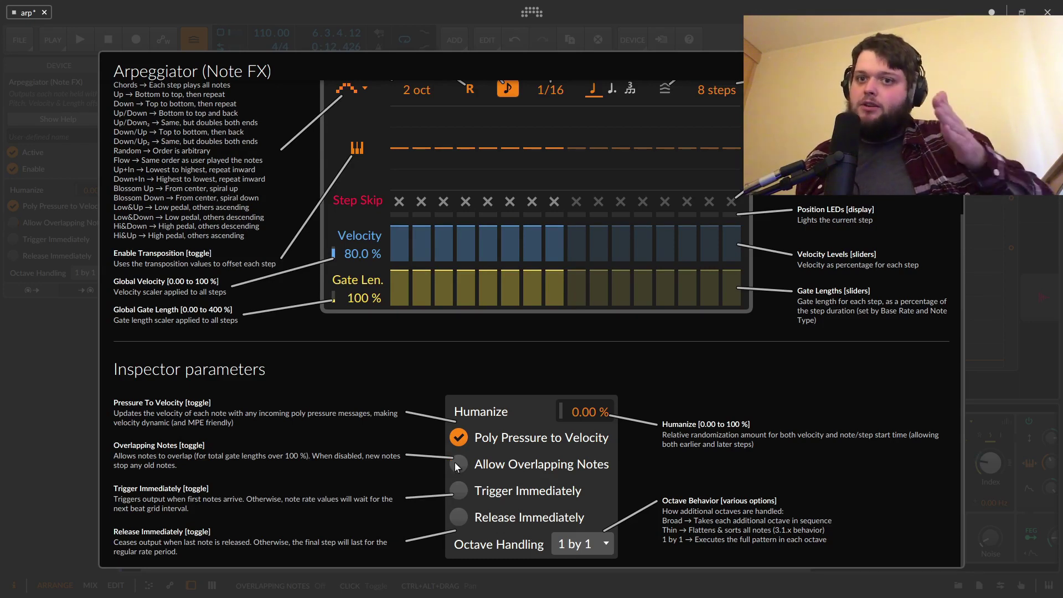
{"action": "left_click", "coordinate": [459, 465]}
Step: Set the base rate to 1/4 from the help view and review the Trigger Immediately description
{"action": "scroll", "coordinate": [559, 462], "scroll_direction": "up", "scroll_amount": 2}
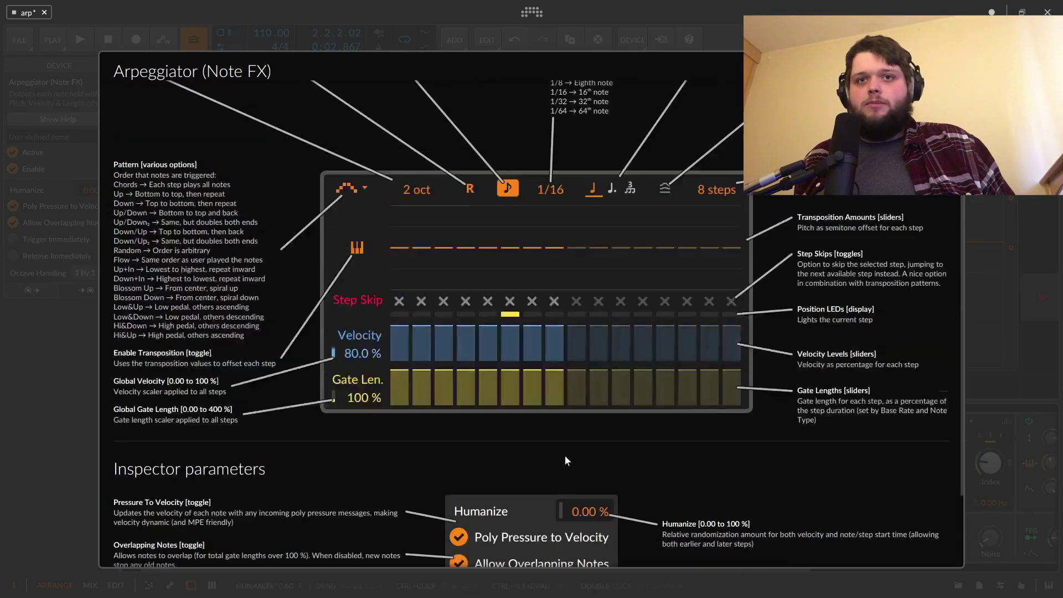
{"action": "scroll", "coordinate": [526, 473], "scroll_direction": "down", "scroll_amount": 2}
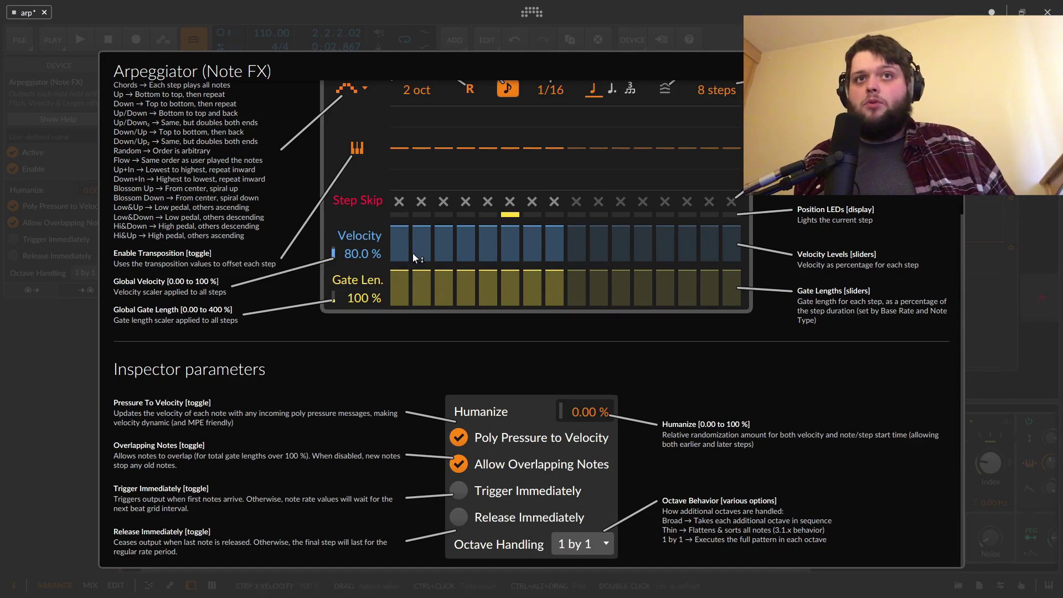
{"action": "scroll", "coordinate": [549, 155], "scroll_direction": "up", "scroll_amount": 2}
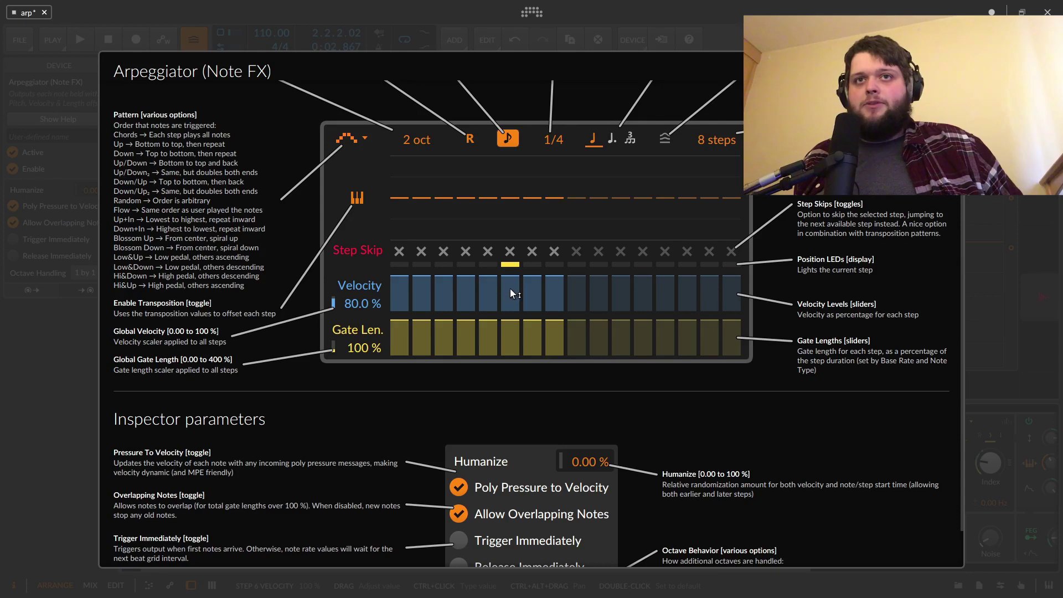
{"action": "scroll", "coordinate": [510, 288], "scroll_direction": "down", "scroll_amount": 2}
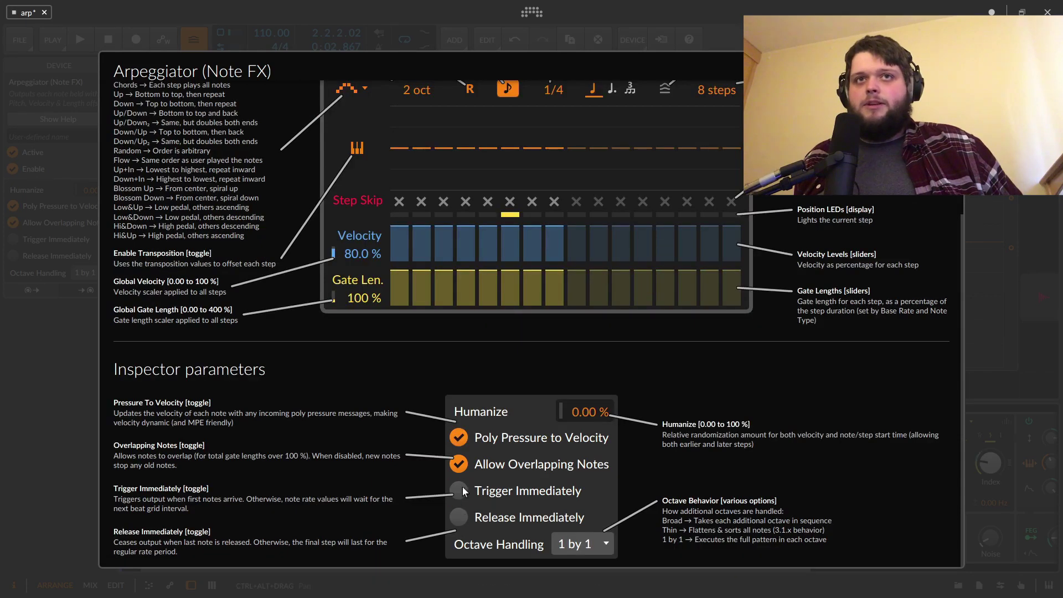
Step: Compare the step display with the Trigger Immediately and Release Immediately descriptions in the Arpeggiator's help
{"action": "scroll", "coordinate": [494, 465], "scroll_direction": "up", "scroll_amount": 2}
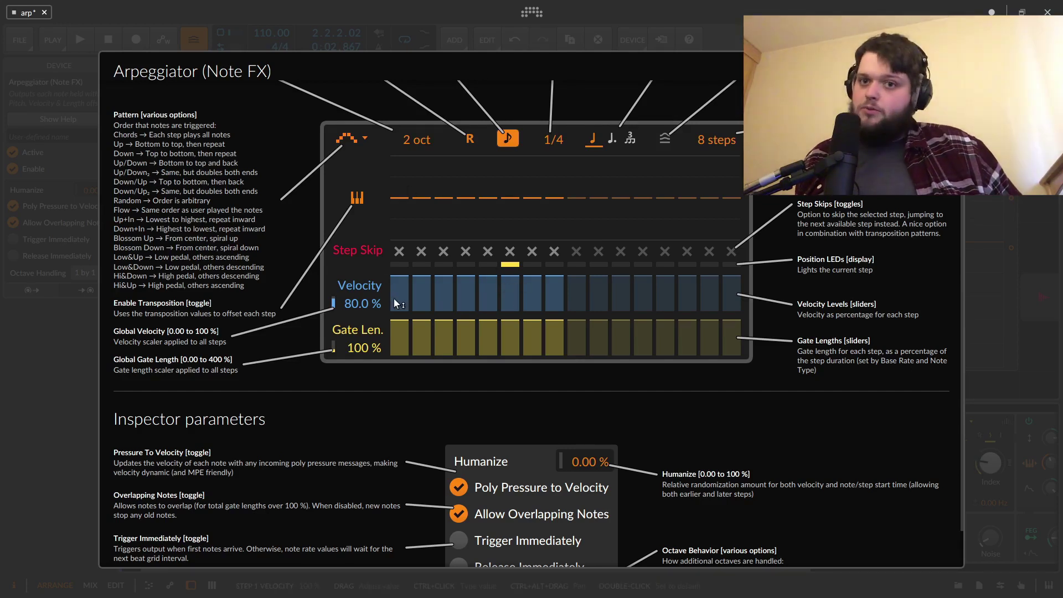
{"action": "scroll", "coordinate": [554, 443], "scroll_direction": "down", "scroll_amount": 2}
{"action": "scroll", "coordinate": [441, 437], "scroll_direction": "up", "scroll_amount": 7}
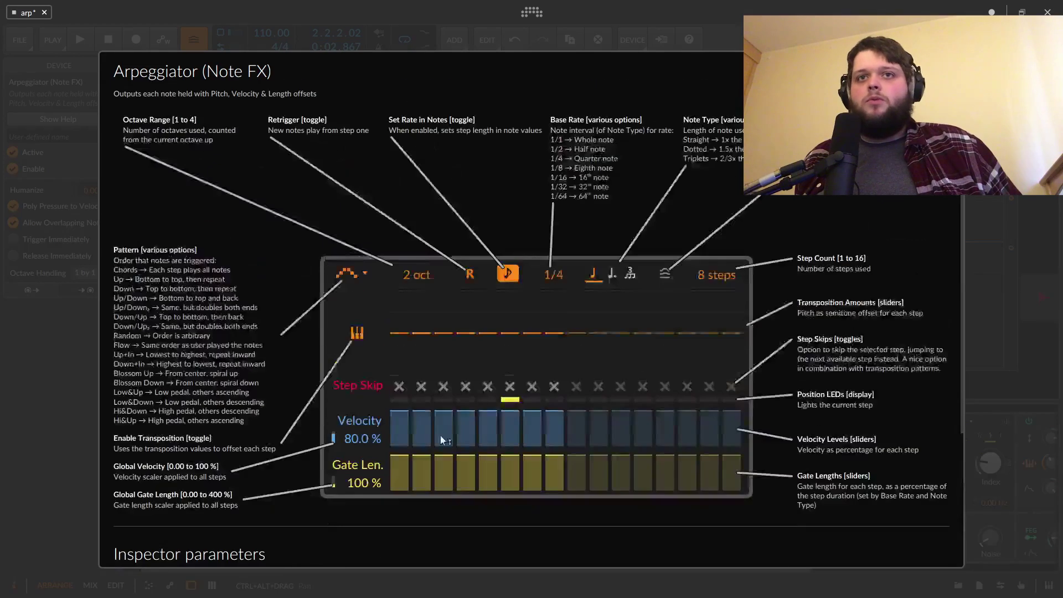
{"action": "scroll", "coordinate": [521, 387], "scroll_direction": "down", "scroll_amount": 4}
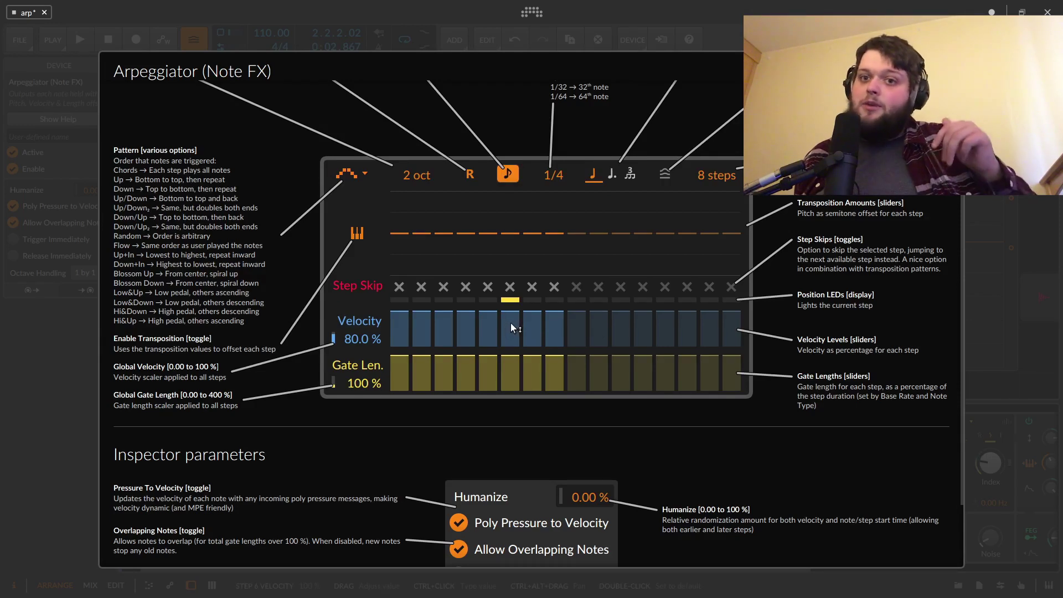
{"action": "scroll", "coordinate": [502, 329], "scroll_direction": "down", "scroll_amount": 3}
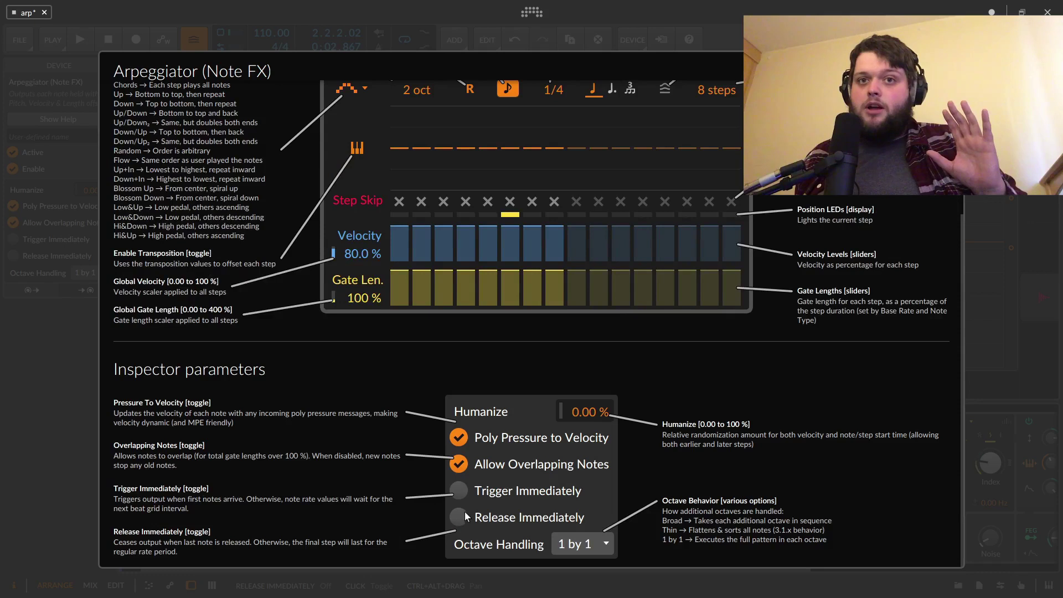
{"action": "scroll", "coordinate": [499, 421], "scroll_direction": "up", "scroll_amount": 2}
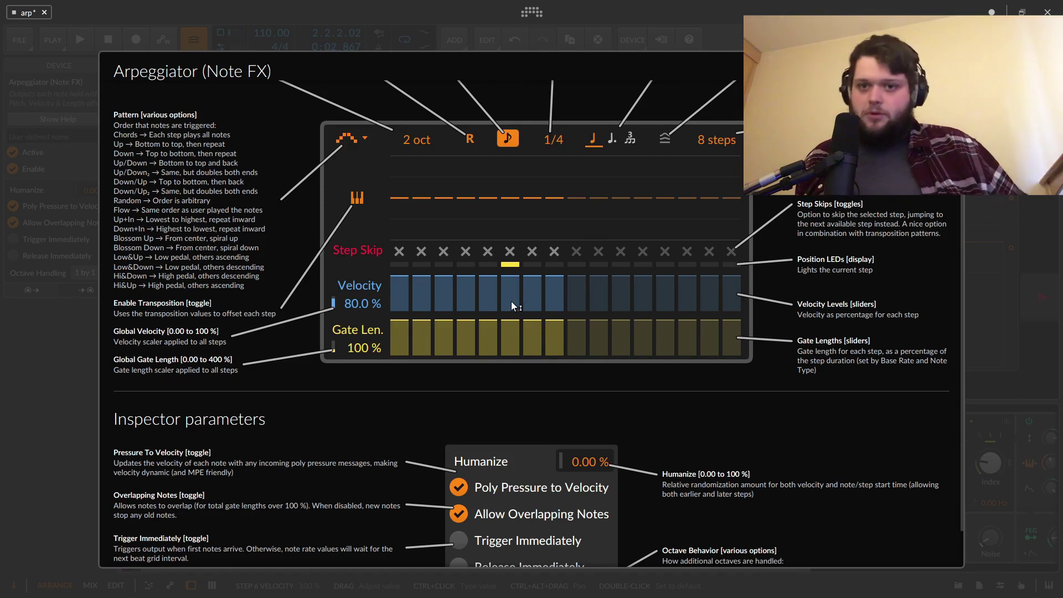
{"action": "scroll", "coordinate": [296, 126], "scroll_direction": "up", "scroll_amount": 5}
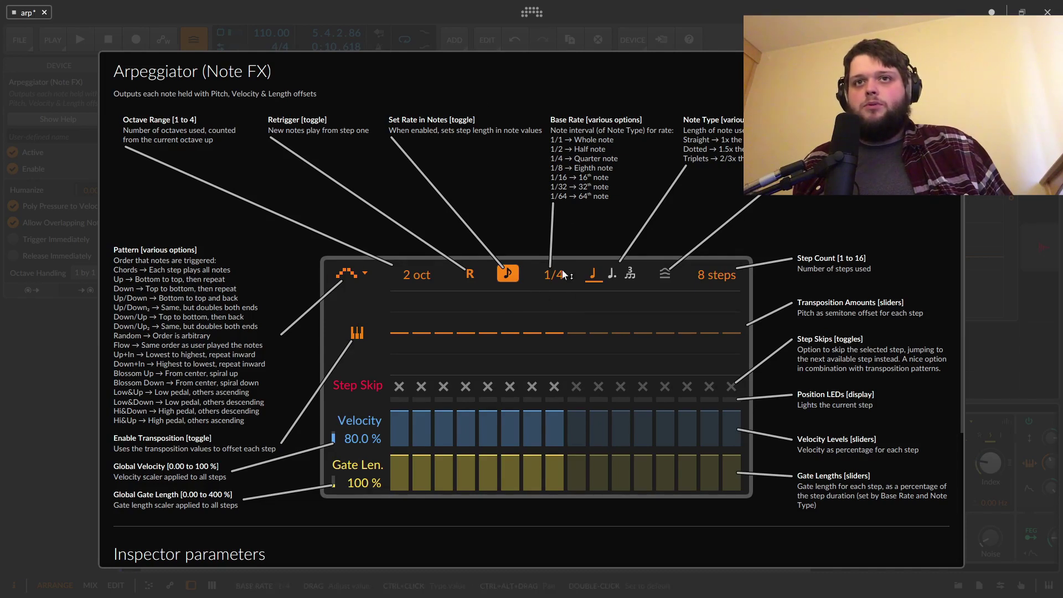
Step: Audition the arpeggio with a free time rate of 192 ms, and return to setting the rate in notes
{"action": "left_click_drag", "start_coordinate": [553, 277], "coordinate": [554, 285]}
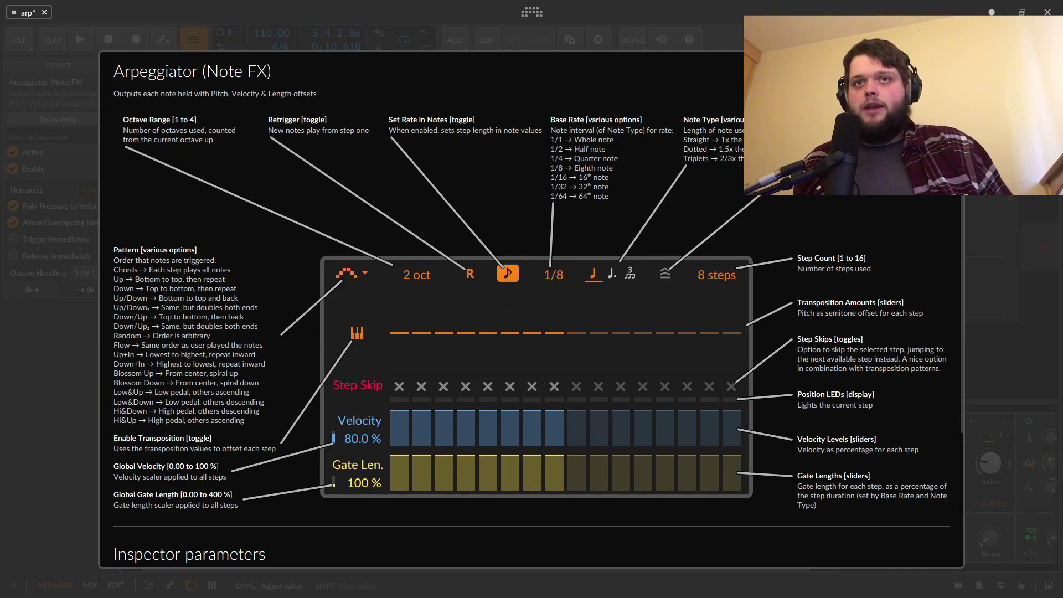
{"action": "left_click", "coordinate": [508, 273]}
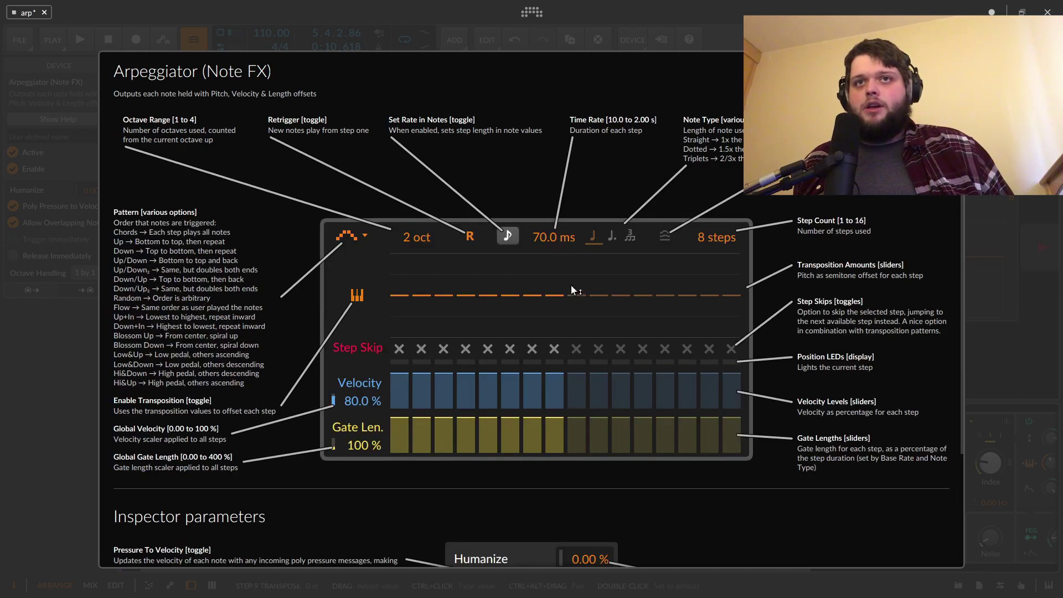
{"action": "key", "text": "space"}
{"action": "left_click_drag", "start_coordinate": [540, 240], "coordinate": [504, 227]}
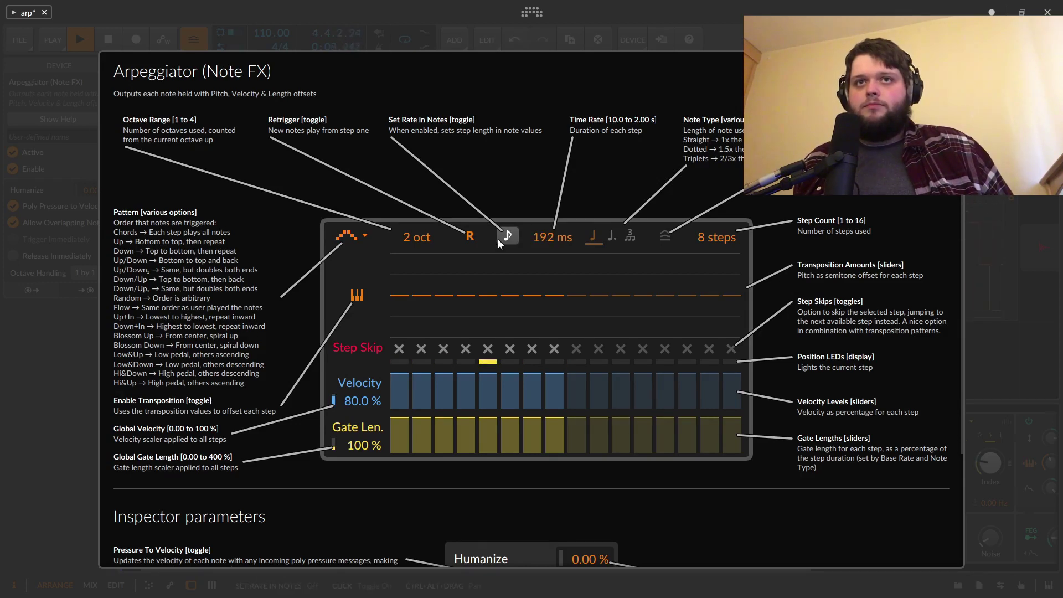
{"action": "left_click", "coordinate": [507, 235]}
{"action": "key", "text": "space"}
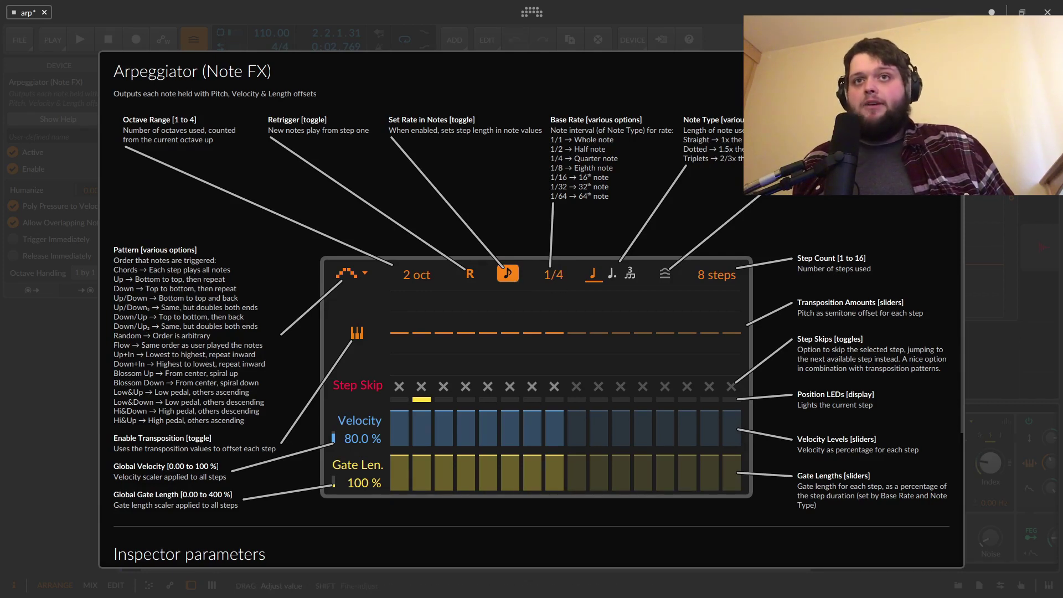
Step: Set the base rate to 1/8, audition the dotted and triplet note types, and return to straight
{"action": "left_click_drag", "start_coordinate": [554, 275], "coordinate": [553, 253]}
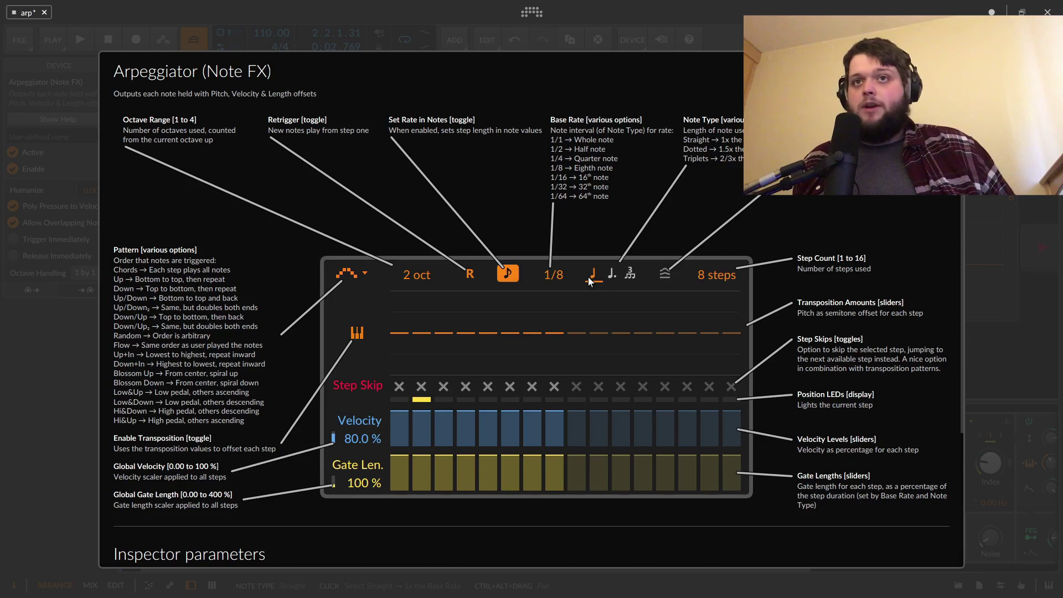
{"action": "key", "text": "space"}
{"action": "key", "text": "space"}
{"action": "key", "text": "space"}
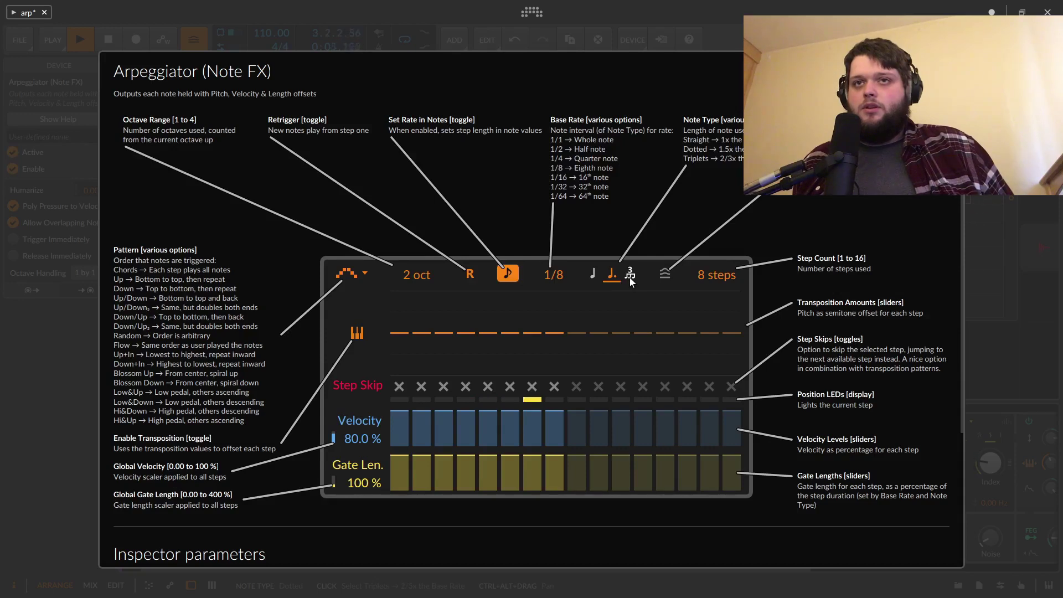
{"action": "left_click", "coordinate": [631, 277]}
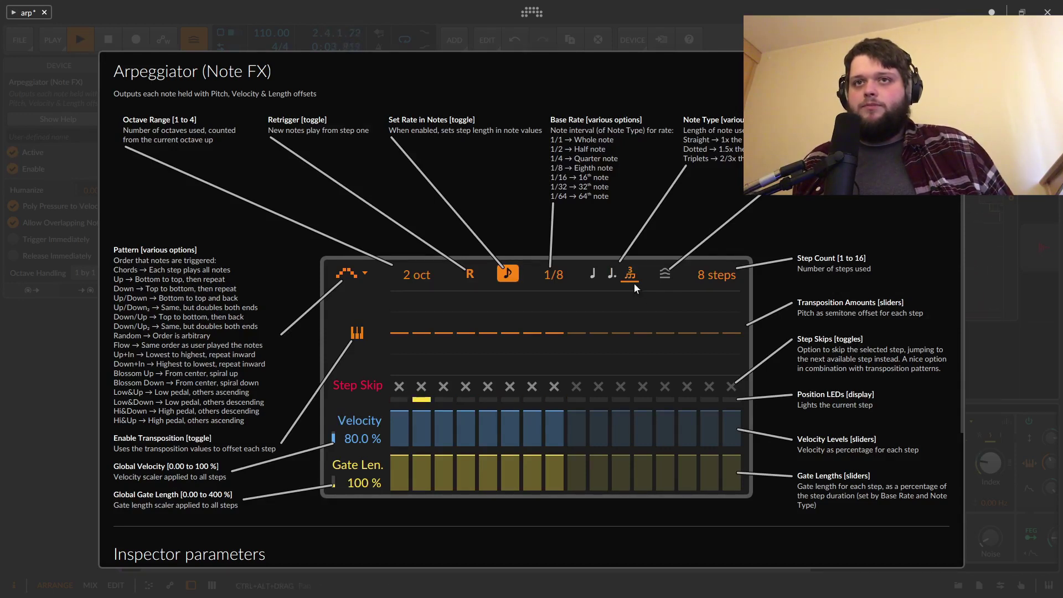
{"action": "left_click", "coordinate": [593, 278]}
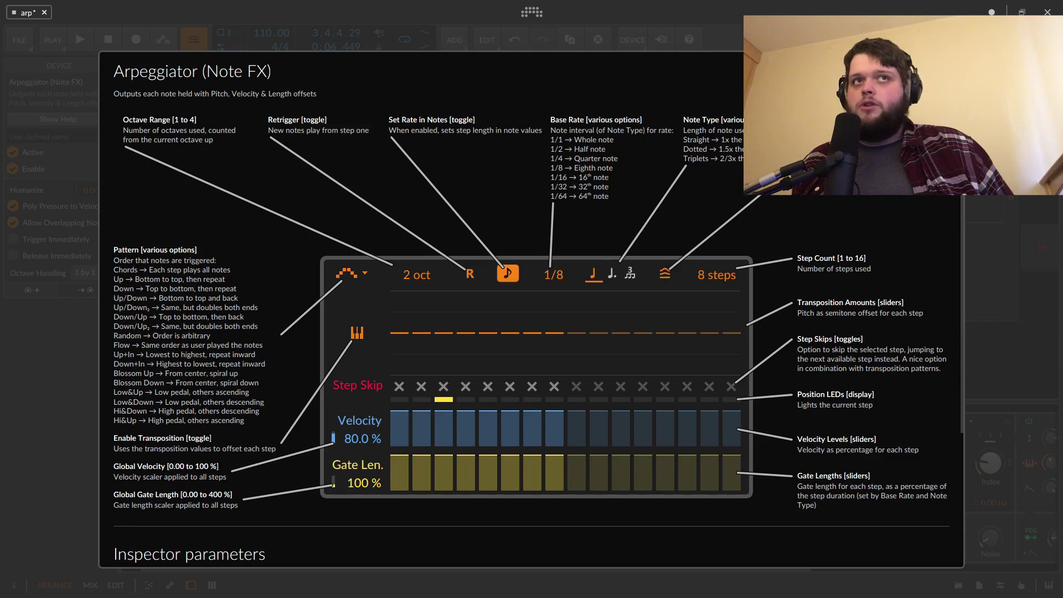
Step: Close the device help and raise the global groove's Shuffle amount to 100 % during playback
{"action": "key", "text": "Escape"}
{"action": "left_click", "coordinate": [54, 39]}
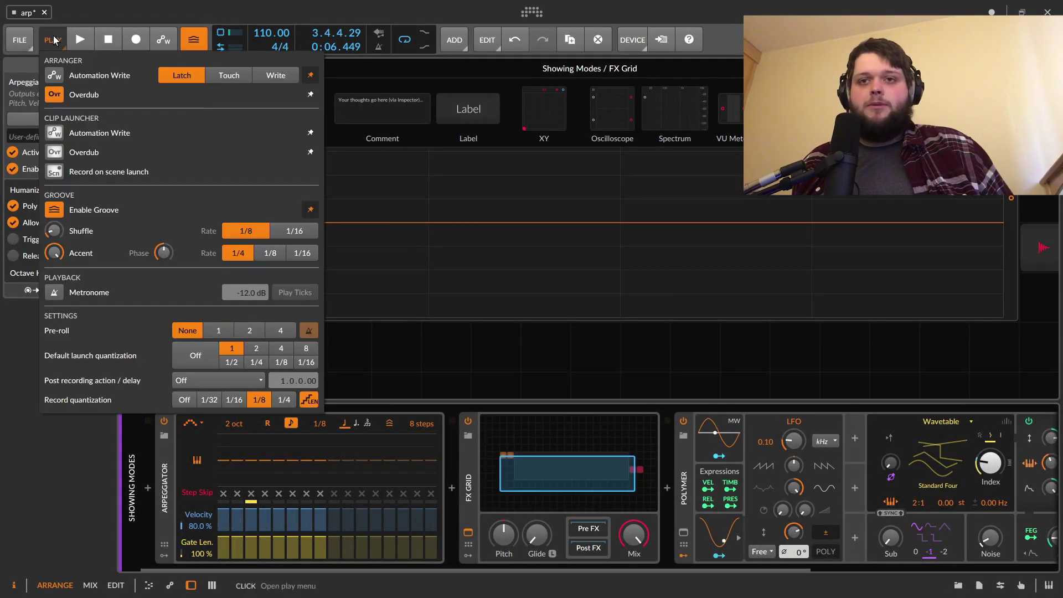
{"action": "key", "text": "space"}
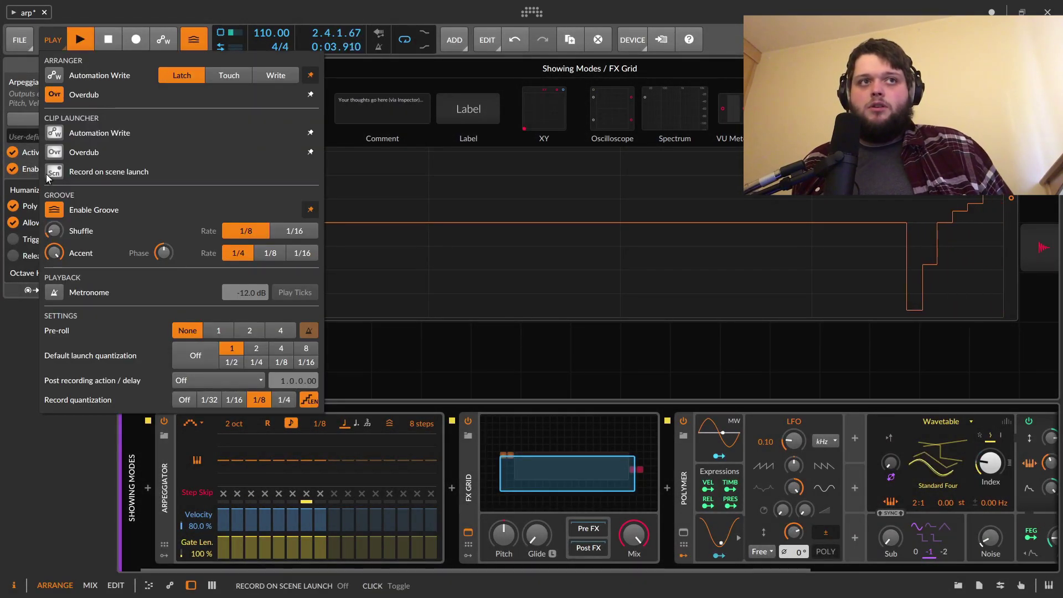
{"action": "left_click_drag", "start_coordinate": [54, 231], "coordinate": [54, 192]}
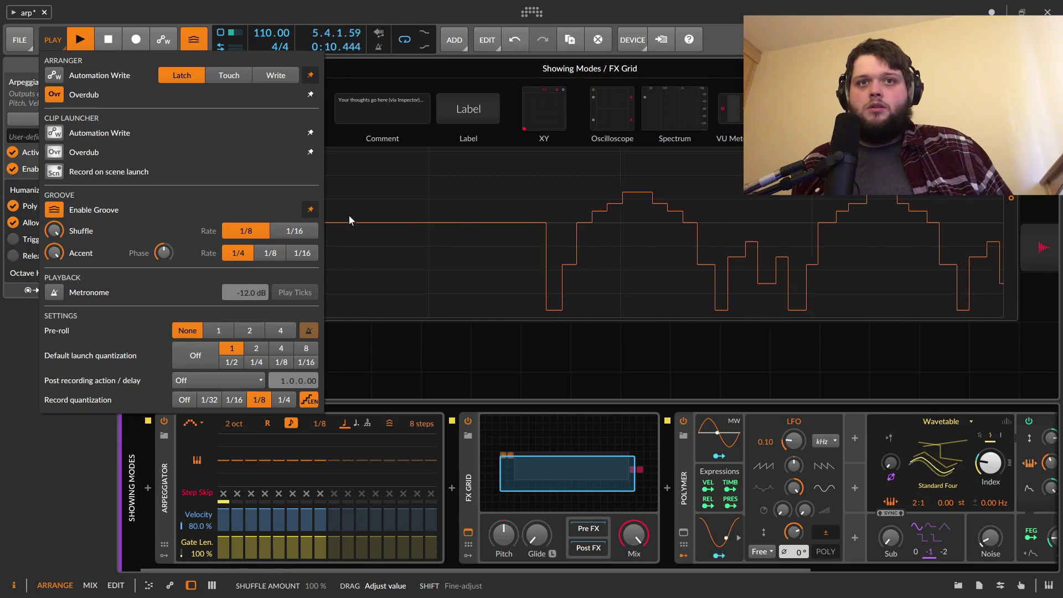
Step: Toggle the Arpeggiator's shuffle and disable the global groove during playback, and stop the transport
{"action": "left_click", "coordinate": [389, 427]}
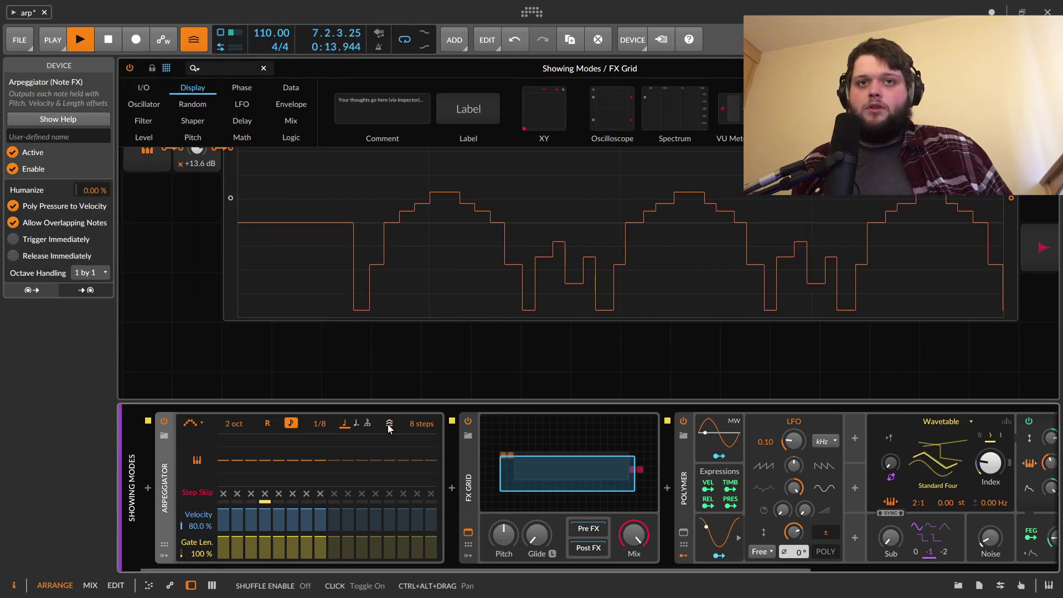
{"action": "key", "text": "space"}
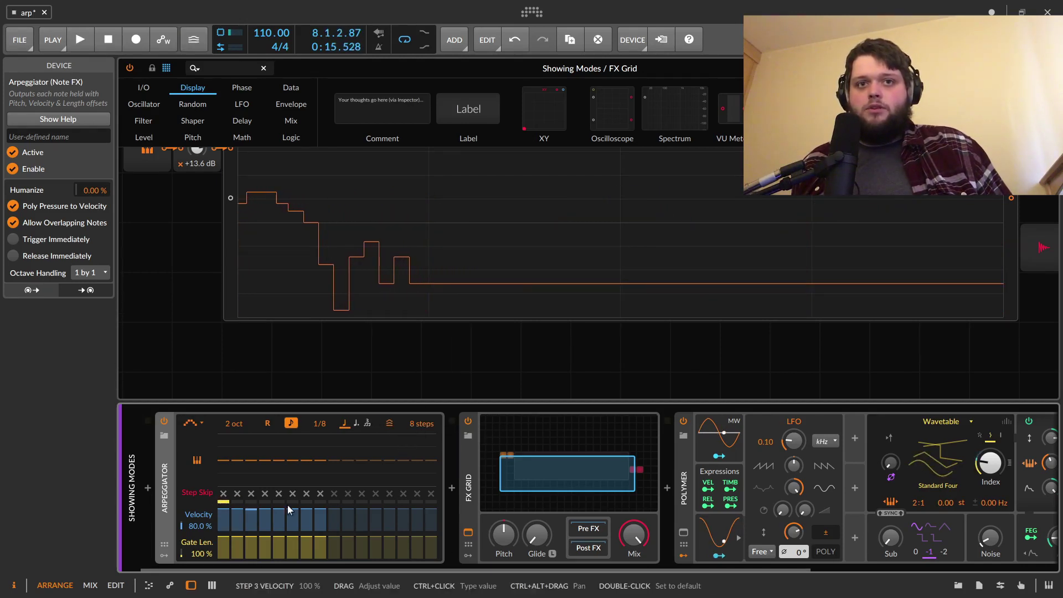
{"action": "mouse_move", "coordinate": [411, 429]}
{"action": "left_mouse_down"}
{"action": "mouse_move", "coordinate": [411, 409]}
{"action": "mouse_move", "coordinate": [411, 432]}
{"action": "mouse_move", "coordinate": [421, 418]}
{"action": "mouse_move", "coordinate": [413, 428]}
{"action": "left_mouse_up"}
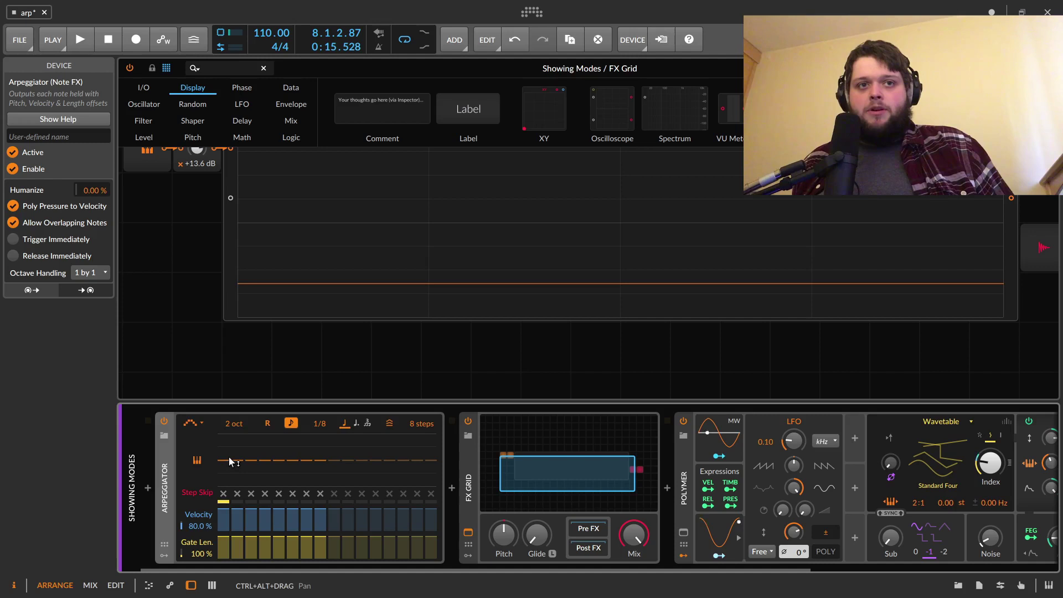
Step: Try a transpose offset on the Arpeggiator's second step and reset it, and set the global velocity to 100 %
{"action": "mouse_move", "coordinate": [235, 476]}
{"action": "left_mouse_down"}
{"action": "mouse_move", "coordinate": [236, 490]}
{"action": "mouse_move", "coordinate": [236, 454]}
{"action": "mouse_move", "coordinate": [238, 485]}
{"action": "left_mouse_up"}
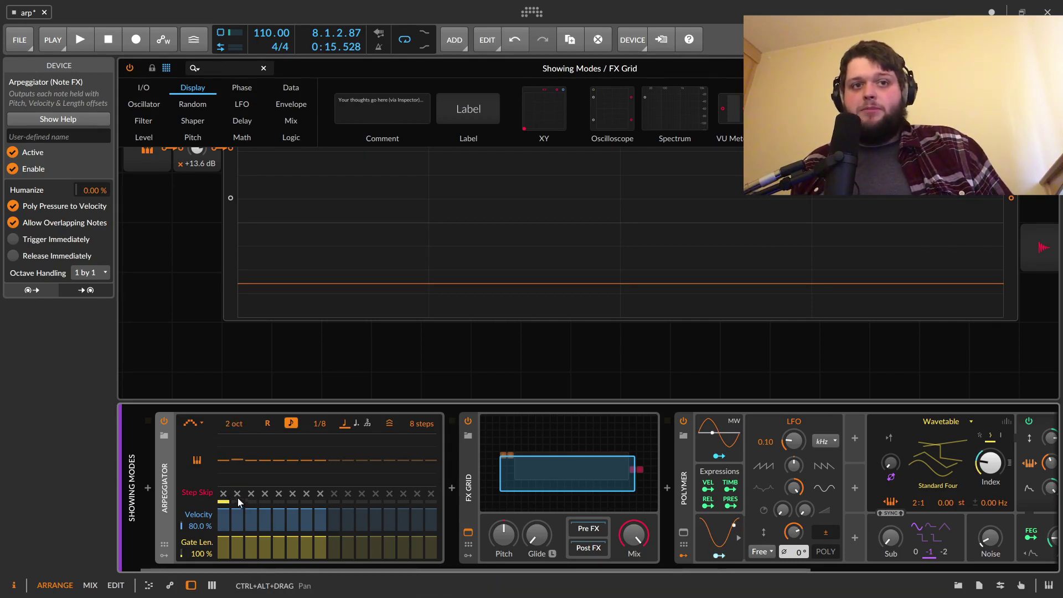
{"action": "double_click", "coordinate": [237, 460]}
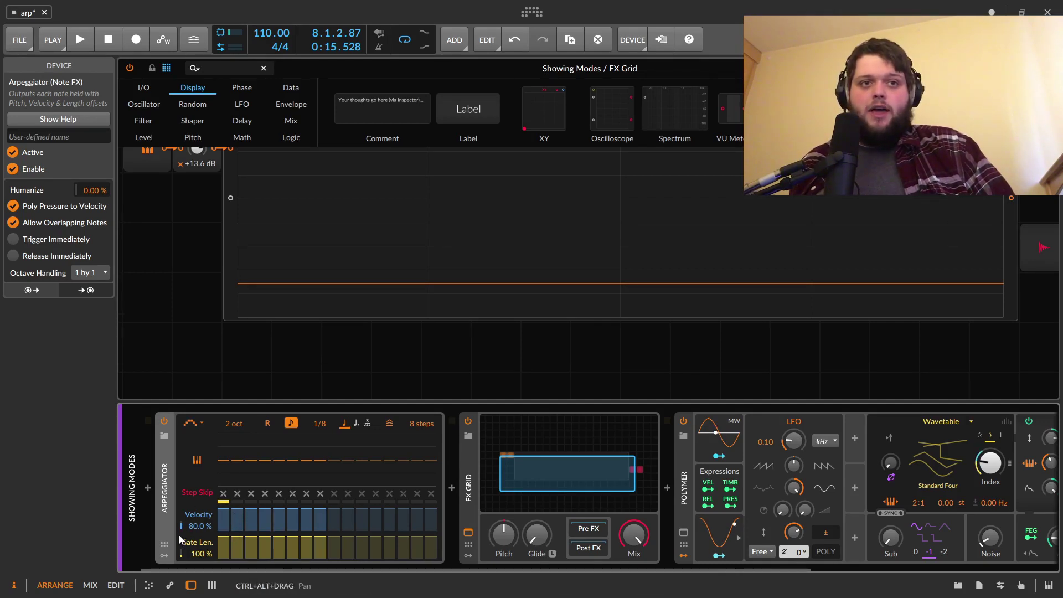
{"action": "left_click_drag", "start_coordinate": [189, 530], "coordinate": [190, 586]}
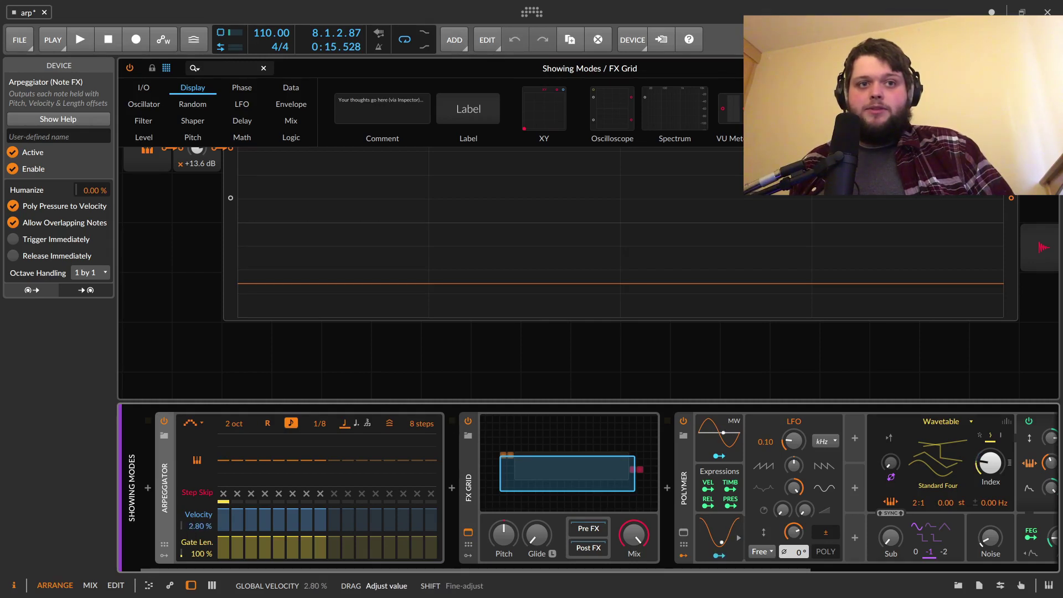
{"action": "left_click_drag", "start_coordinate": [197, 527], "coordinate": [223, 524]}
{"action": "double_click", "coordinate": [188, 527]}
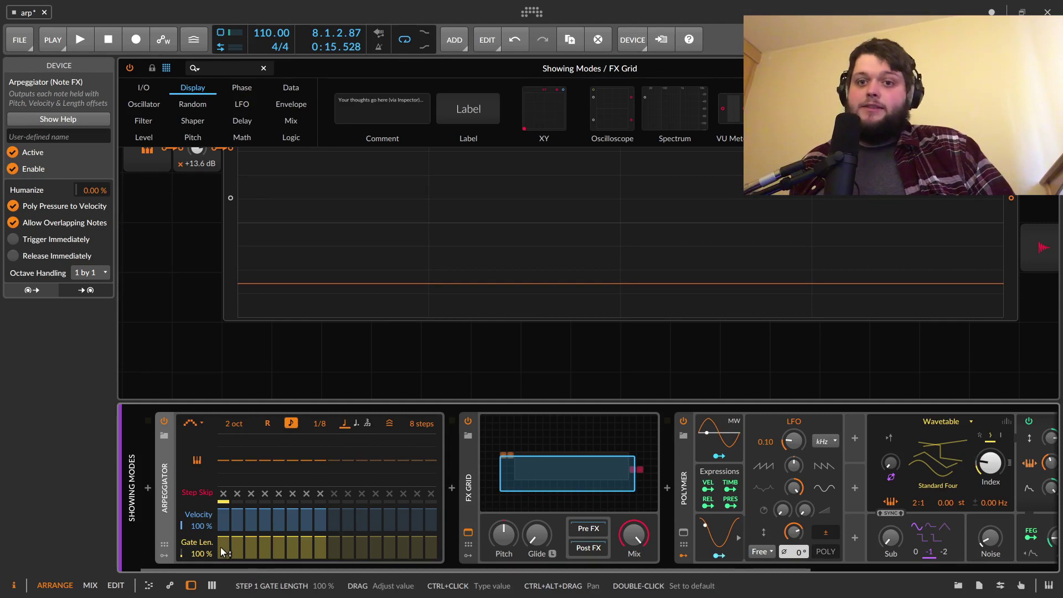
Step: Start playback, set Polymer's low-pass cutoff to 374 Hz and adjust its envelope decay
{"action": "key", "text": "space"}
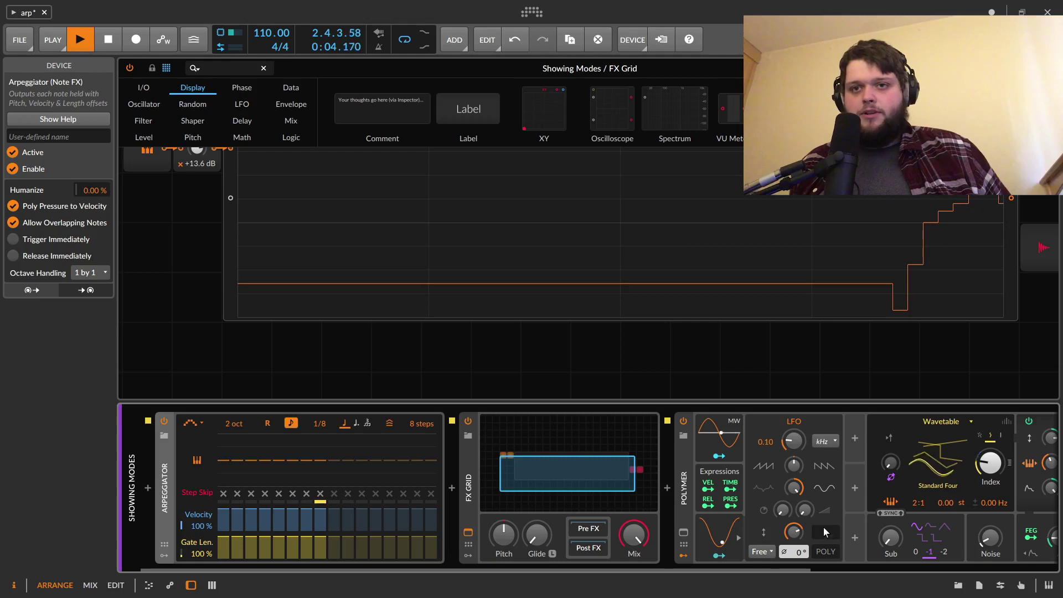
{"action": "left_click_drag", "start_coordinate": [730, 567], "coordinate": [922, 565]}
{"action": "left_click_drag", "start_coordinate": [825, 463], "coordinate": [824, 427]}
{"action": "left_click_drag", "start_coordinate": [943, 490], "coordinate": [944, 475]}
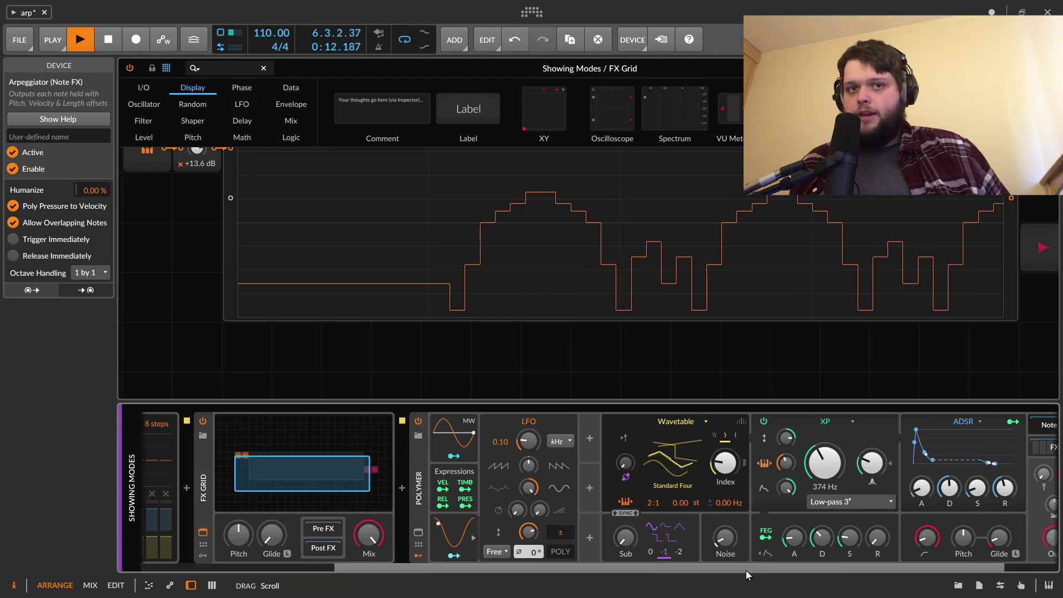
Step: Draw short gate lengths for steps 1 to 7, lengthen steps 2 and 4, and set the global gate length to 400 %
{"action": "left_click_drag", "start_coordinate": [746, 571], "coordinate": [552, 571]}
{"action": "mouse_move", "coordinate": [224, 544]}
{"action": "left_mouse_down"}
{"action": "mouse_move", "coordinate": [237, 551]}
{"action": "mouse_move", "coordinate": [251, 542]}
{"action": "mouse_move", "coordinate": [251, 554]}
{"action": "mouse_move", "coordinate": [282, 561]}
{"action": "mouse_move", "coordinate": [306, 545]}
{"action": "mouse_move", "coordinate": [309, 557]}
{"action": "left_mouse_up"}
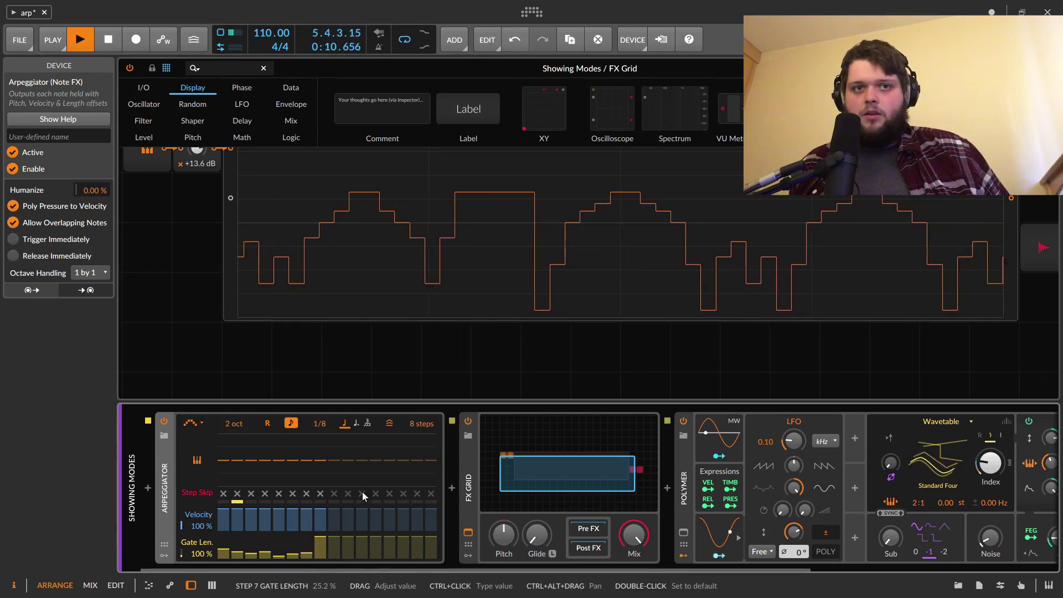
{"action": "left_click_drag", "start_coordinate": [268, 553], "coordinate": [279, 376]}
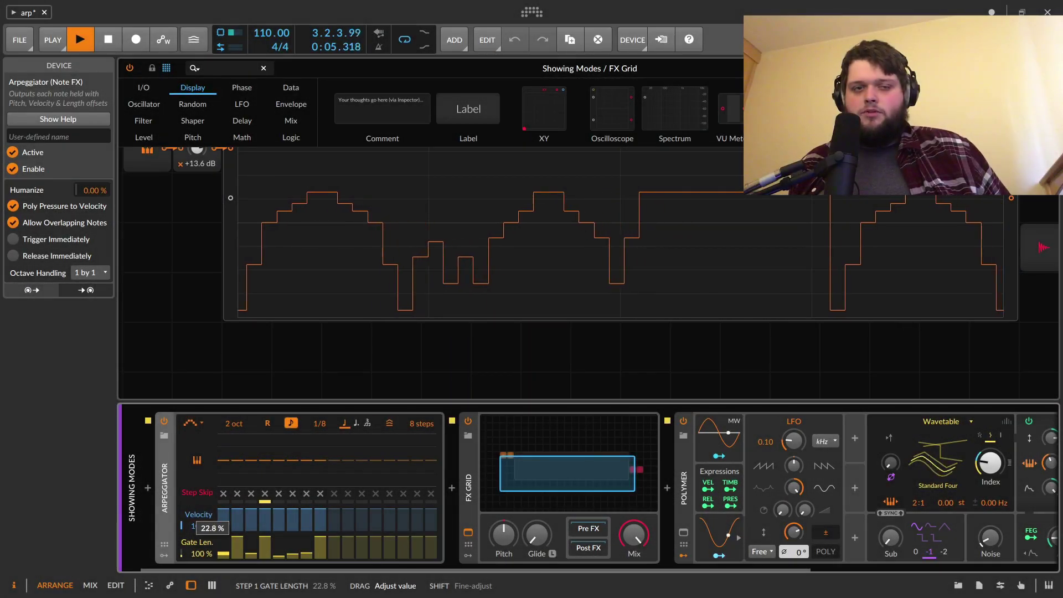
{"action": "left_click_drag", "start_coordinate": [204, 553], "coordinate": [204, 465]}
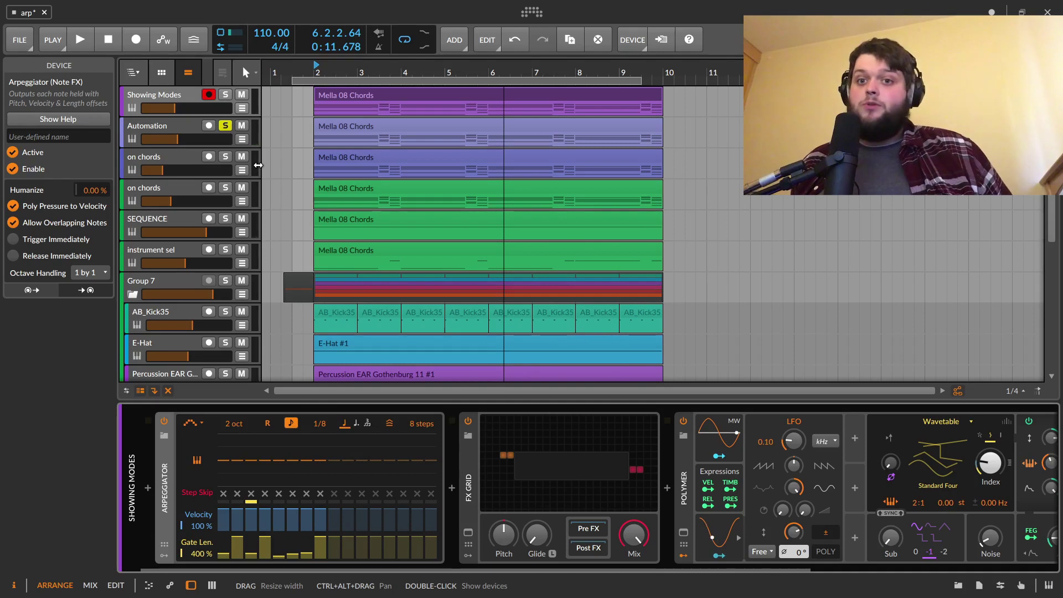
Step: Select the Automation track, keep its Arpeggiator on the Chords pattern, and audition the track
{"action": "left_click", "coordinate": [143, 122]}
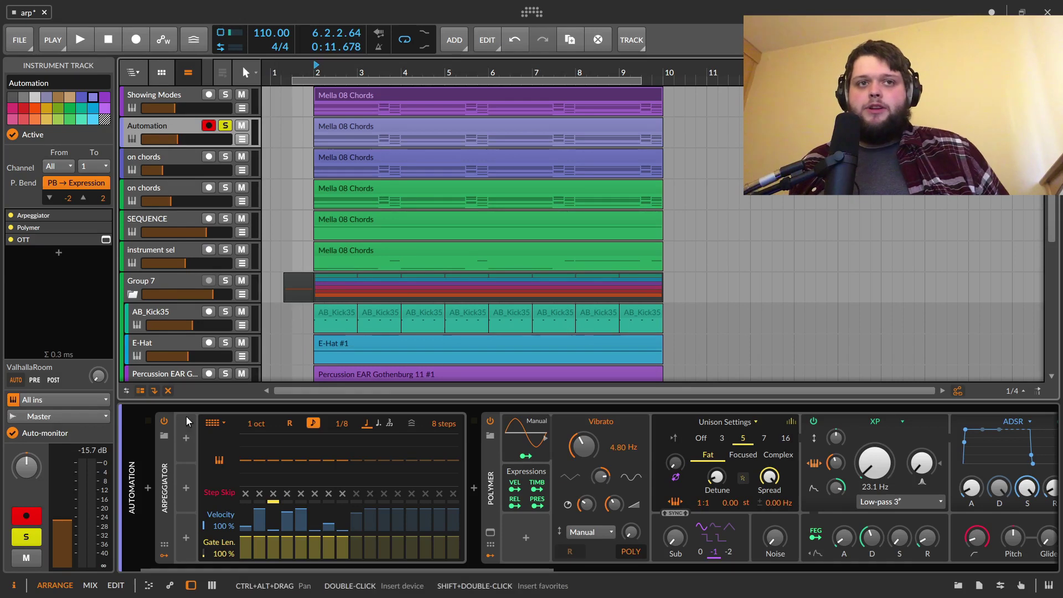
{"action": "left_click", "coordinate": [210, 425]}
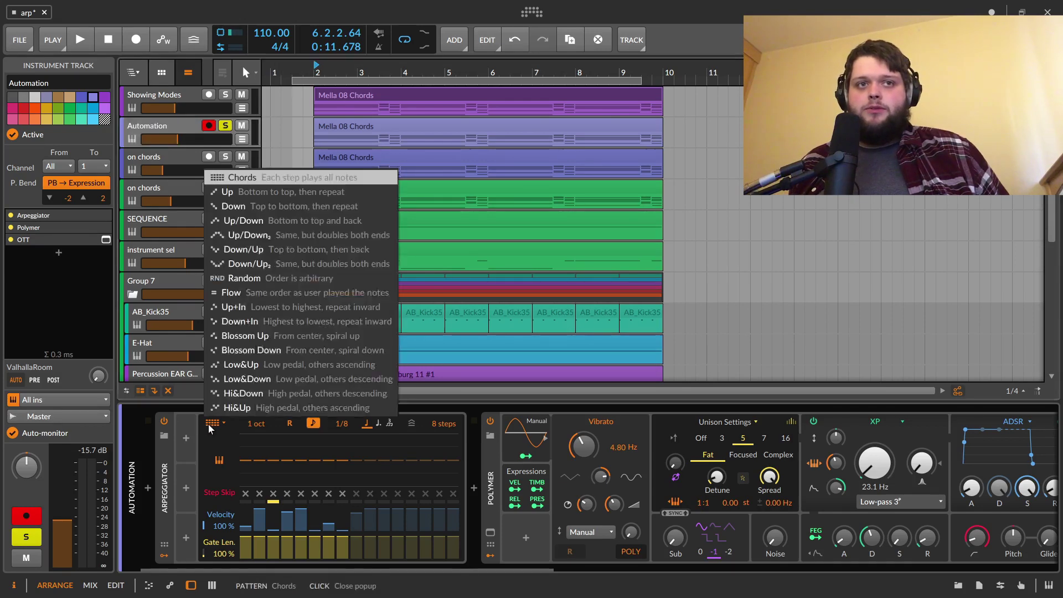
{"action": "left_click", "coordinate": [276, 176]}
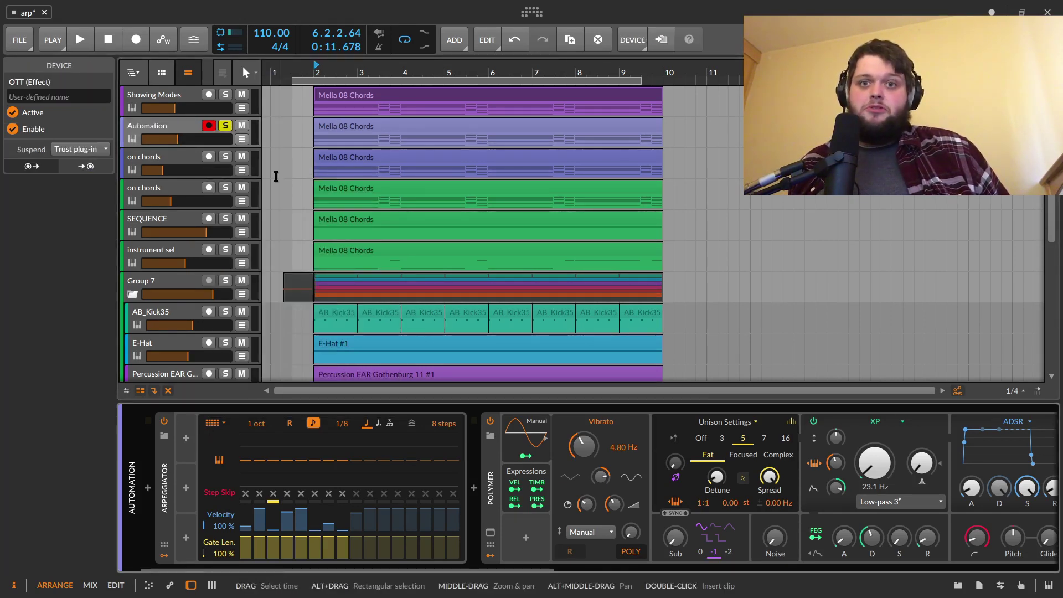
{"action": "key", "text": "space"}
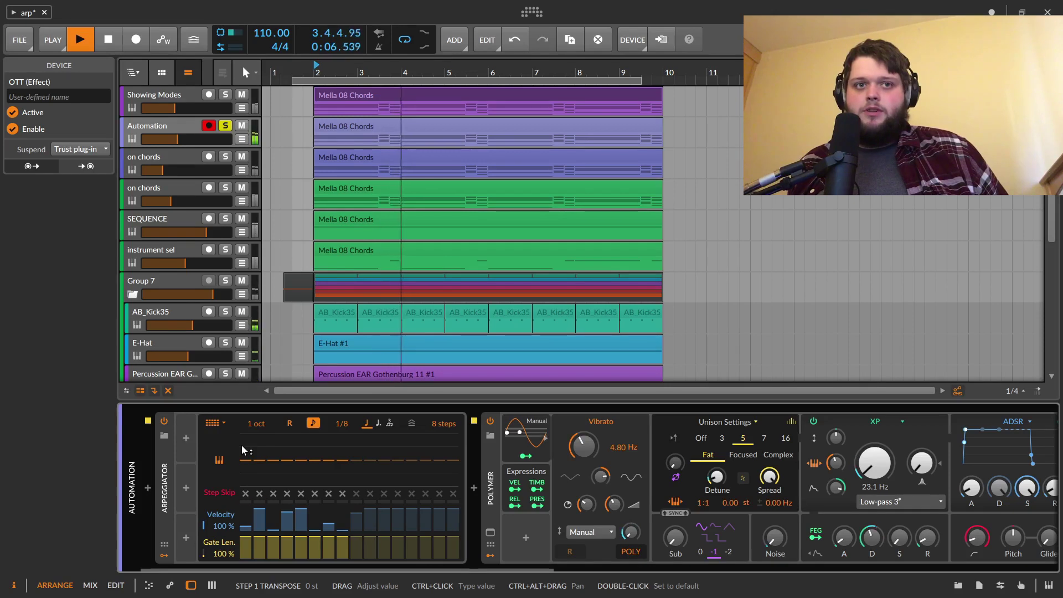
{"action": "key", "text": "space"}
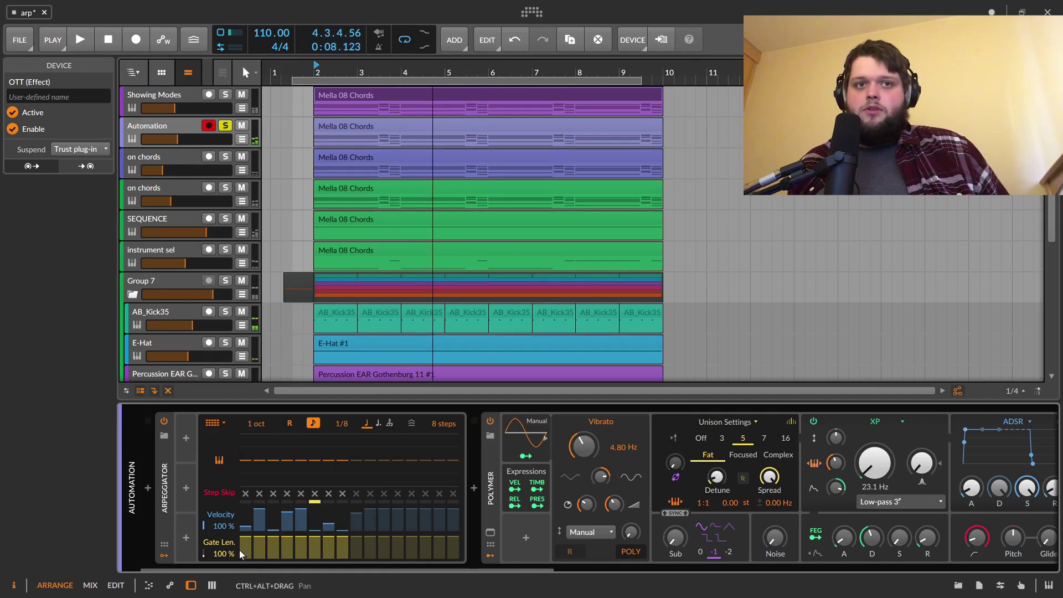
Step: Show the Velocity routing of Polymer's Expressions modulator and examine its mapped parameters across the device chain
{"action": "left_click", "coordinate": [244, 526]}
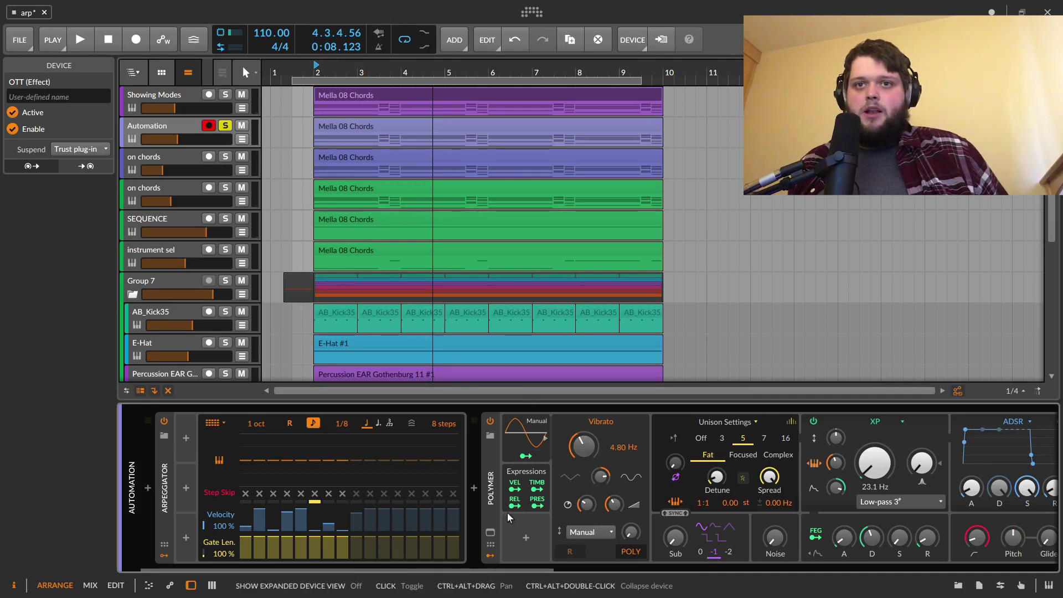
{"action": "left_click", "coordinate": [515, 488]}
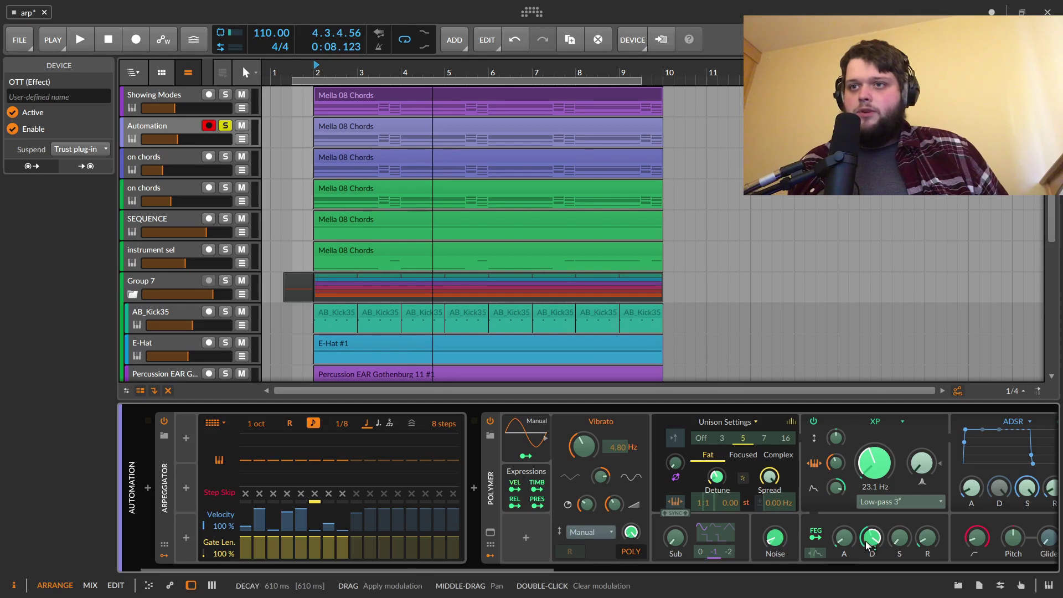
{"action": "left_click_drag", "start_coordinate": [484, 570], "coordinate": [831, 563]}
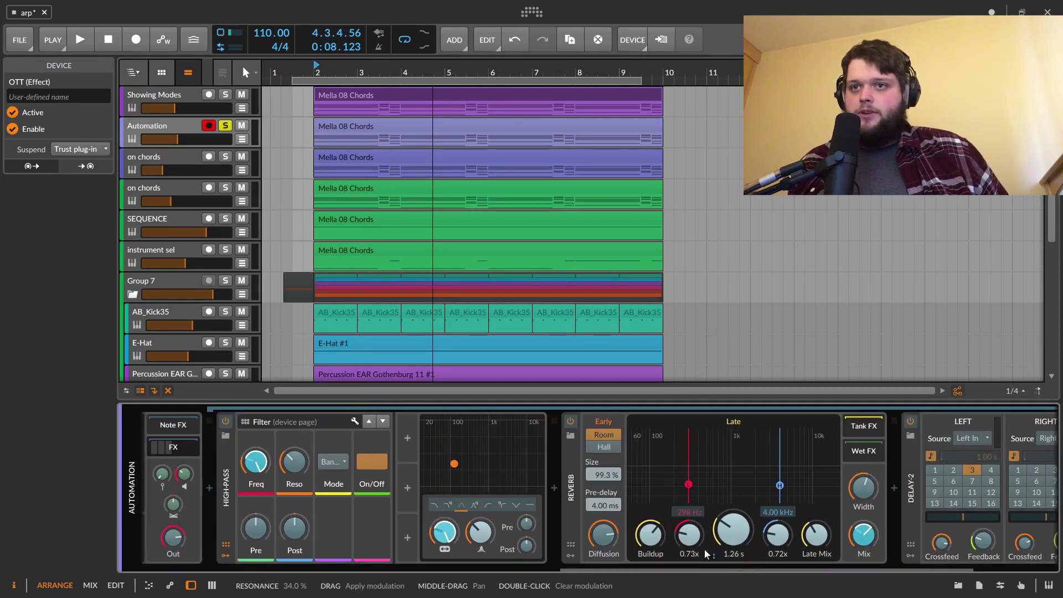
{"action": "scroll", "coordinate": [730, 566], "scroll_direction": "up", "scroll_amount": 10}
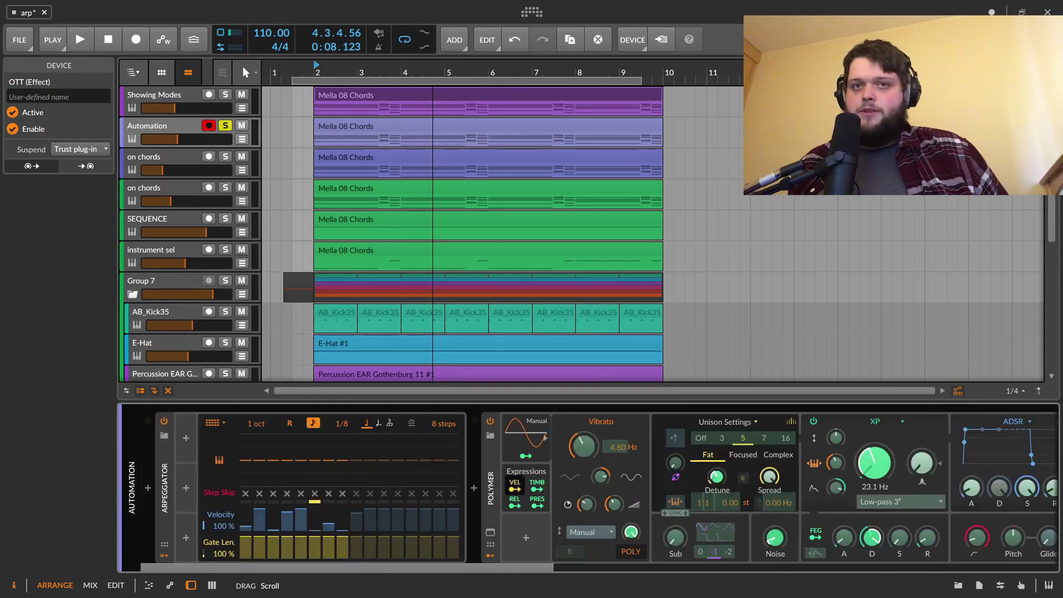
Step: Play the Automation track and compare its sound with Polymer's Expressions modulator deactivated and reactivated, and stop playback
{"action": "key", "text": "space"}
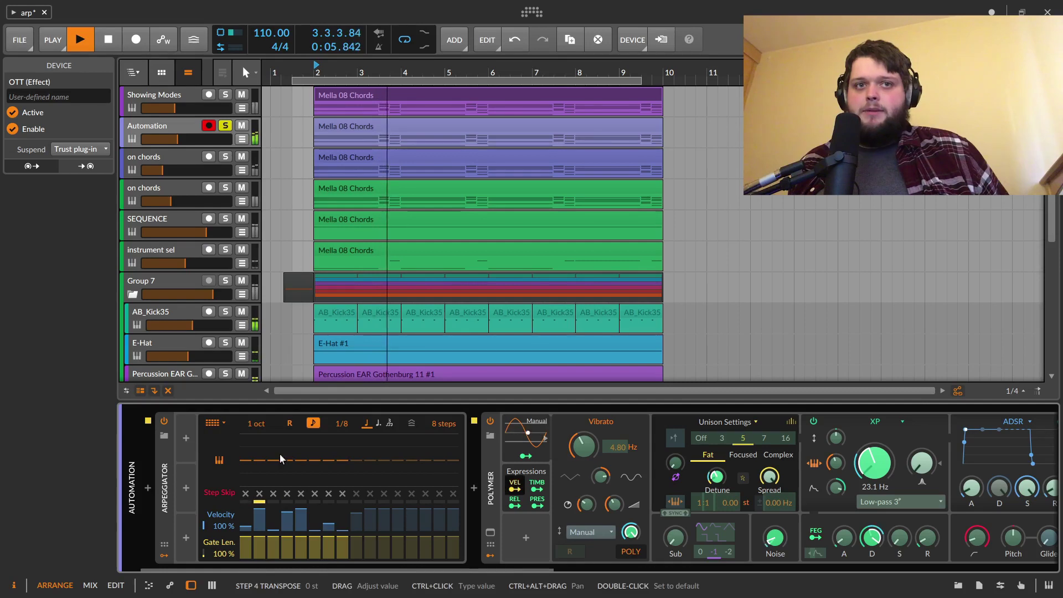
{"action": "left_click_drag", "start_coordinate": [317, 570], "coordinate": [519, 470]}
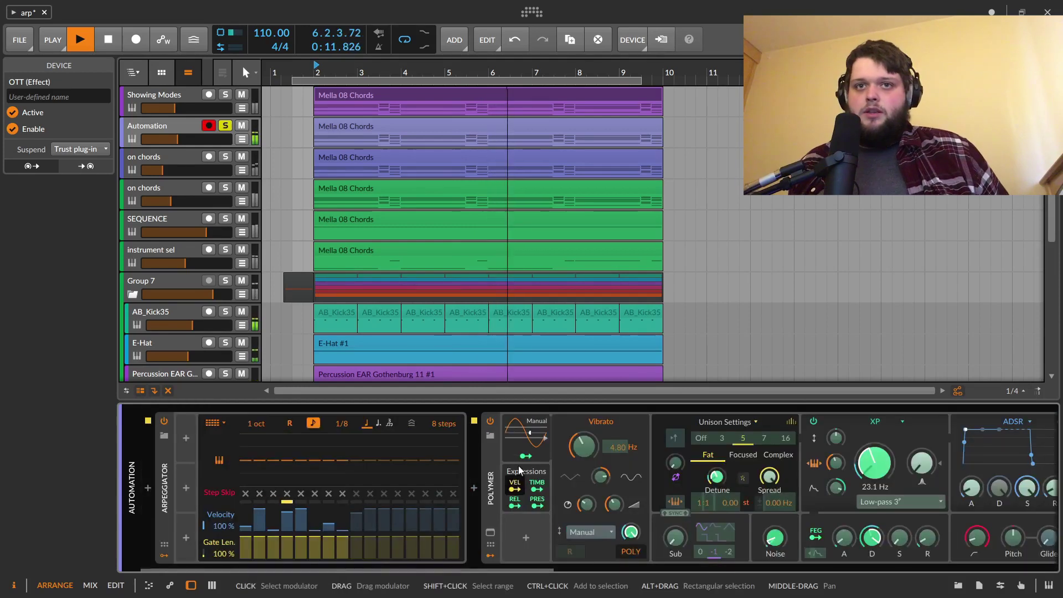
{"action": "left_click", "coordinate": [524, 472]}
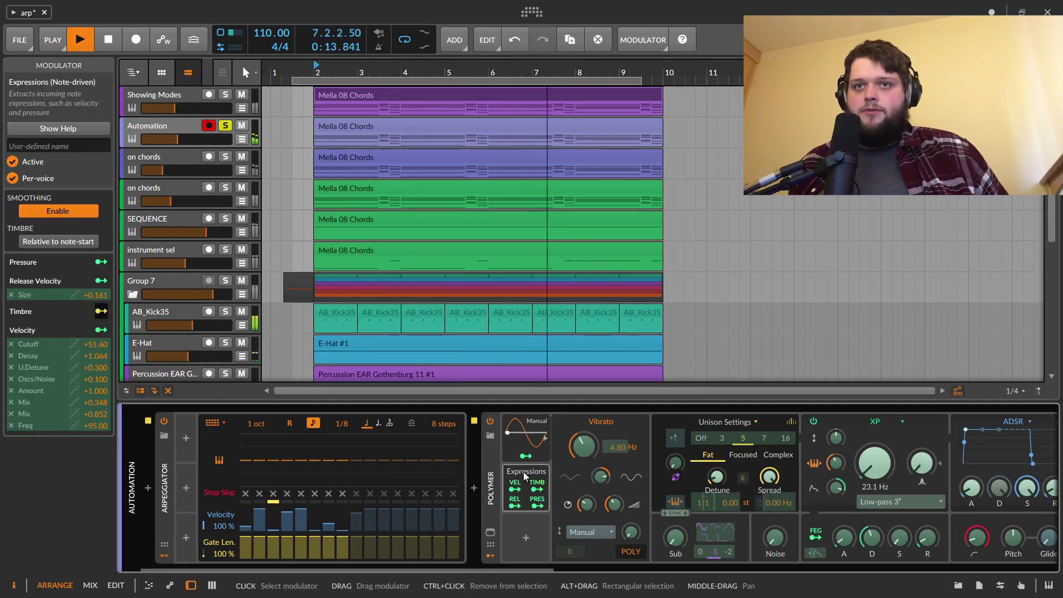
{"action": "left_click", "coordinate": [10, 163]}
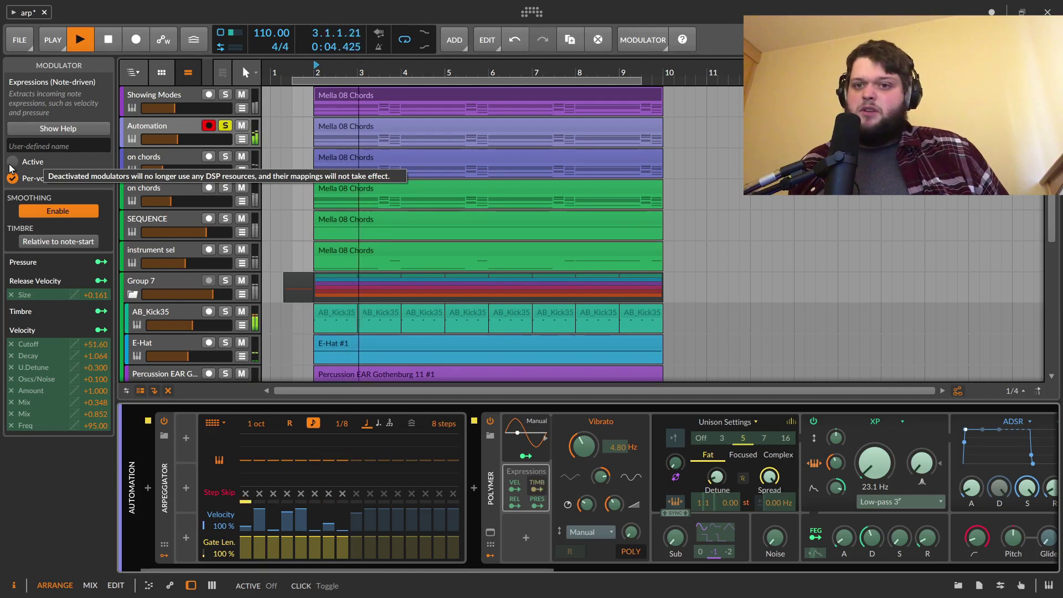
{"action": "left_click", "coordinate": [11, 165]}
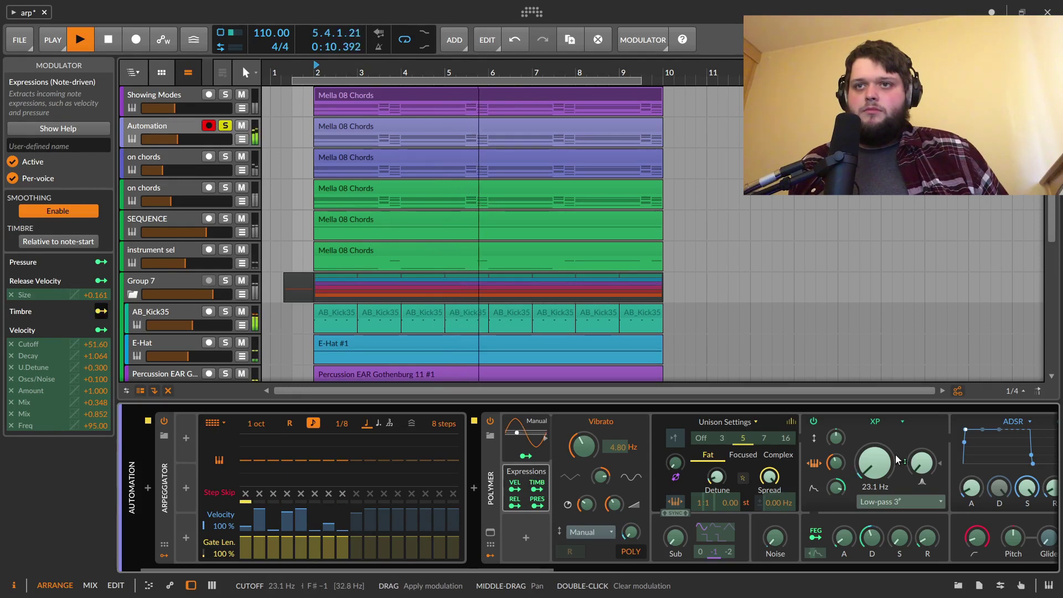
{"action": "key", "text": "space"}
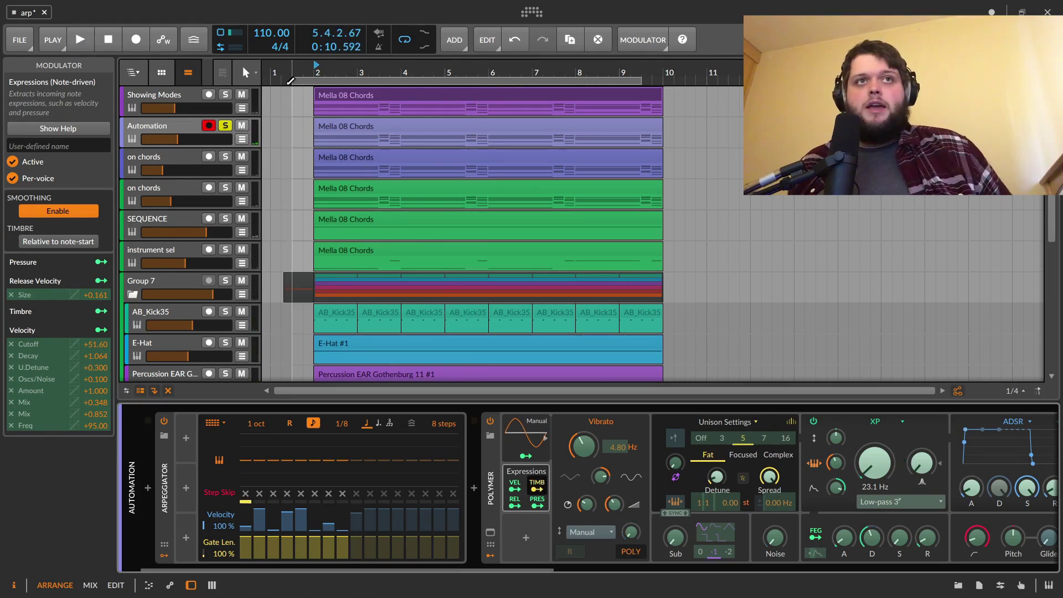
Step: Solo and select the blue on chords track and start playback
{"action": "left_click", "coordinate": [226, 157]}
{"action": "left_click", "coordinate": [171, 157]}
{"action": "key", "text": "space"}
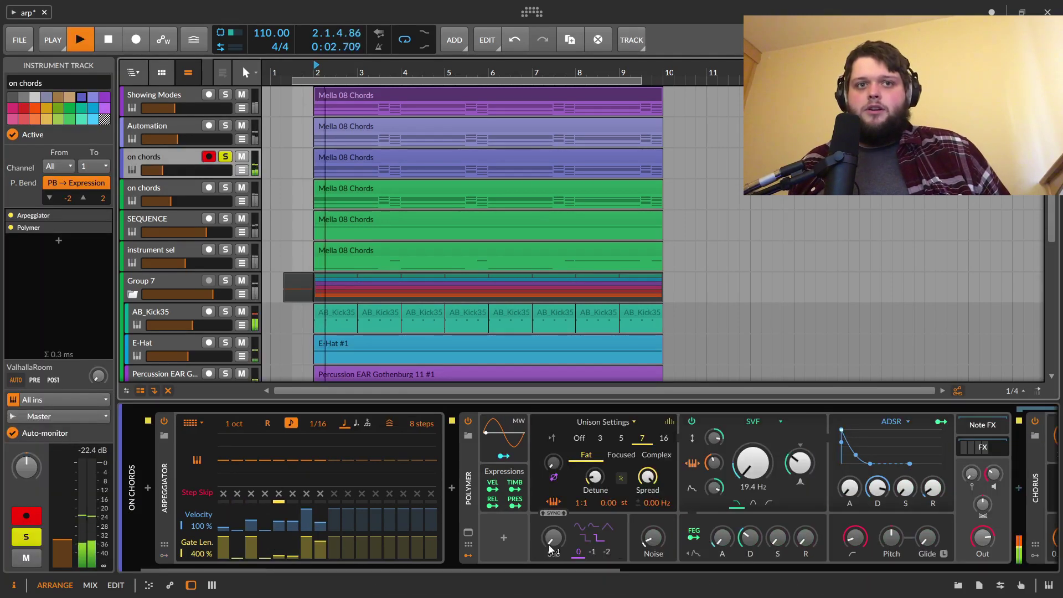
Step: Draw the gate lengths of steps 2 to 7 down to zero during playback, and raise steps 4, 5 and 7 again
{"action": "left_click", "coordinate": [267, 561]}
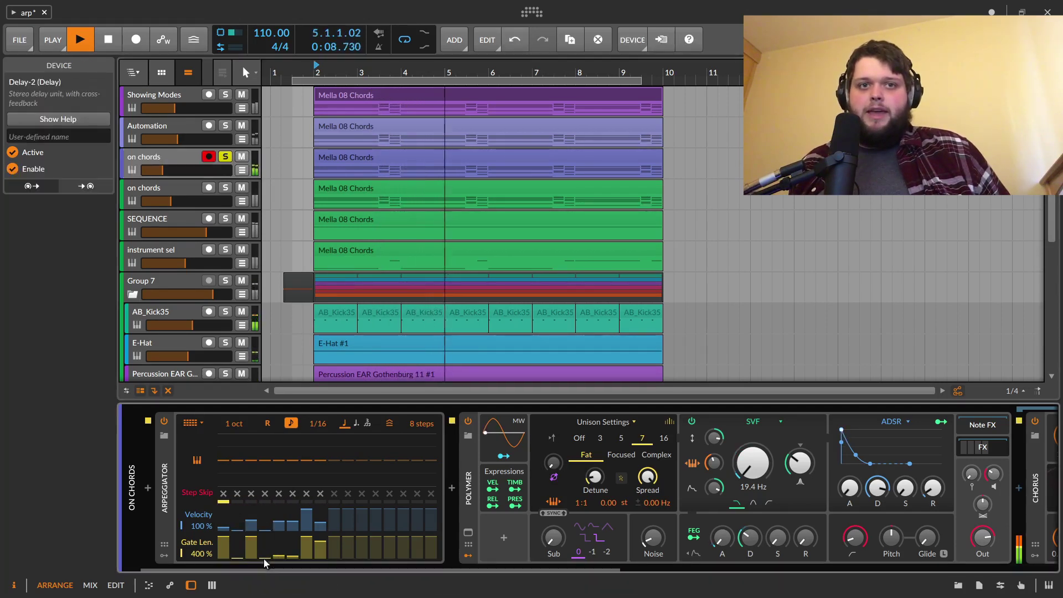
{"action": "mouse_move", "coordinate": [263, 557]}
{"action": "left_mouse_down"}
{"action": "mouse_move", "coordinate": [251, 560]}
{"action": "mouse_move", "coordinate": [308, 572]}
{"action": "left_mouse_up"}
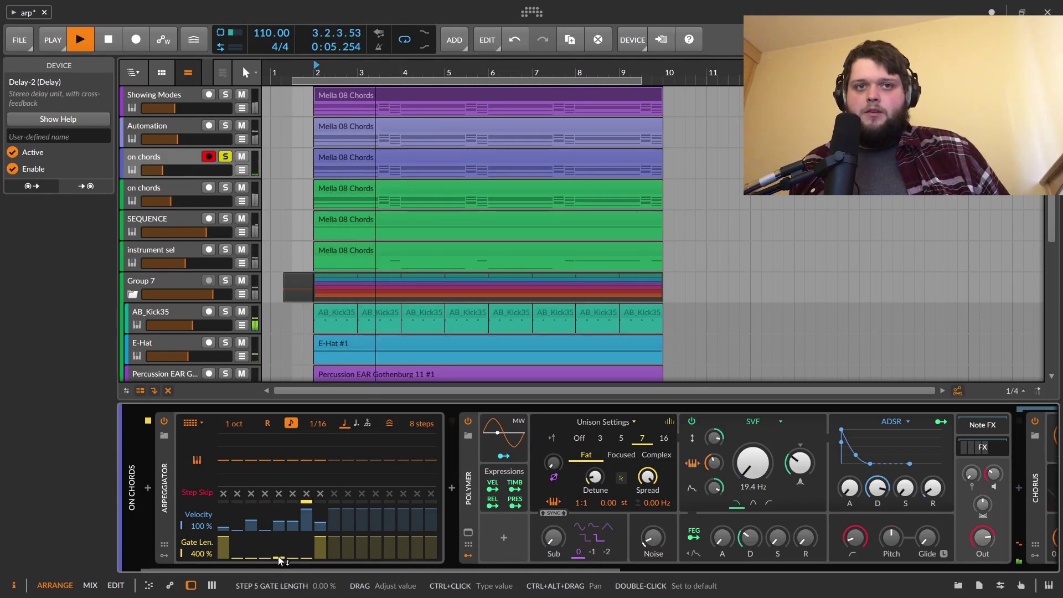
{"action": "left_click_drag", "start_coordinate": [277, 558], "coordinate": [309, 540]}
{"action": "key", "text": "space"}
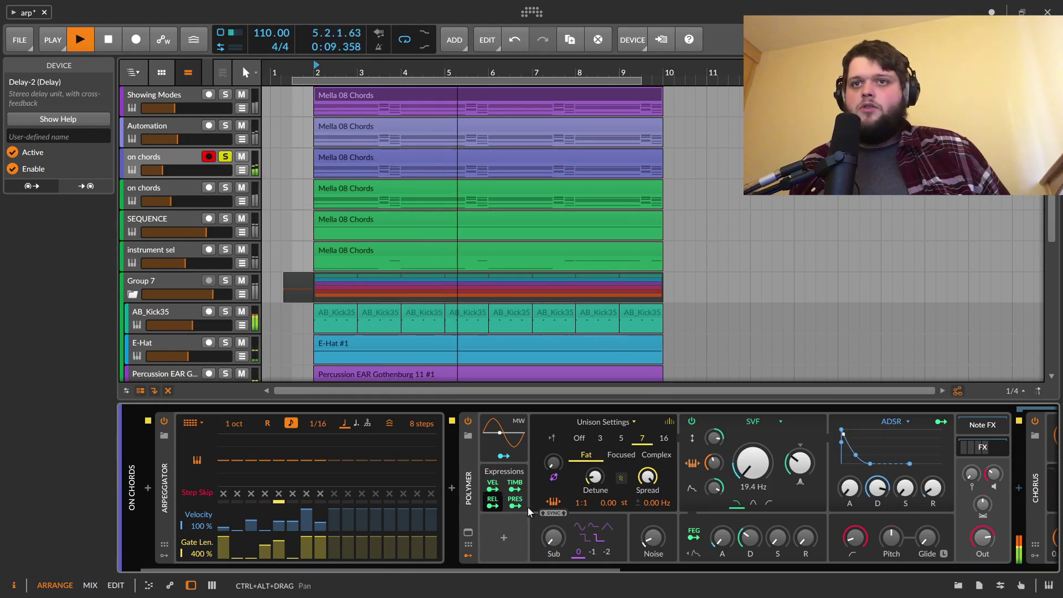
{"action": "left_click_drag", "start_coordinate": [569, 568], "coordinate": [280, 584]}
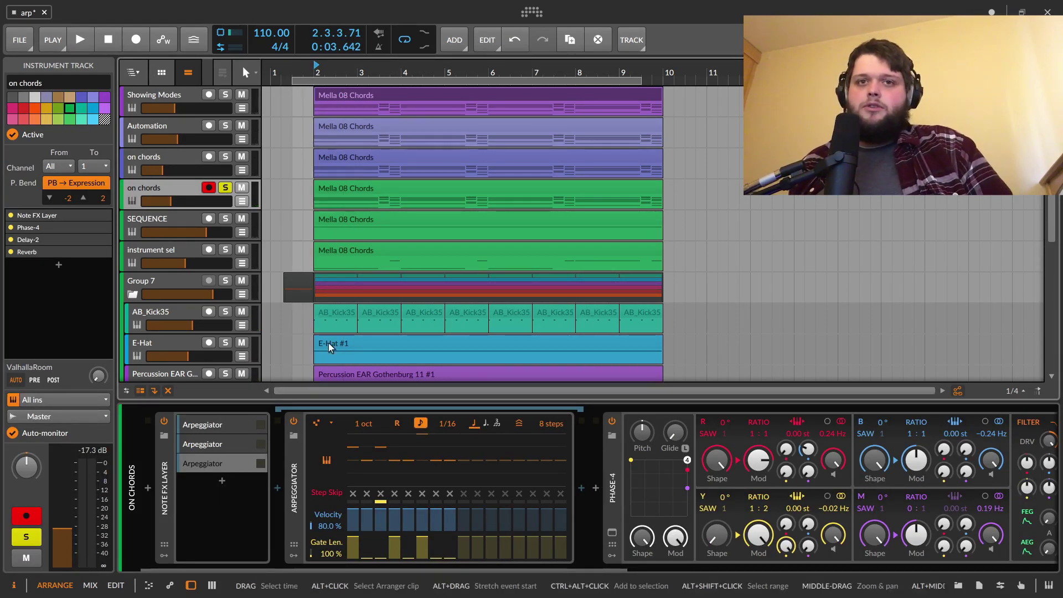
Step: Play the green on chords track, deactivate the first two Arpeggiator layers in the Note FX Layer, and select the third layer
{"action": "left_click", "coordinate": [210, 426]}
{"action": "left_click", "coordinate": [165, 515]}
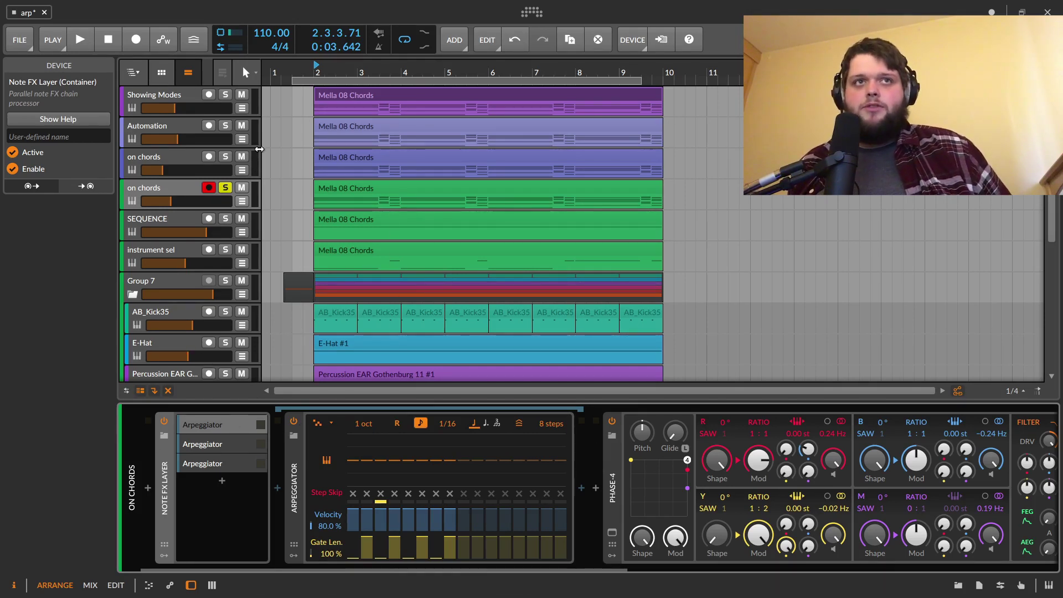
{"action": "key", "text": "space"}
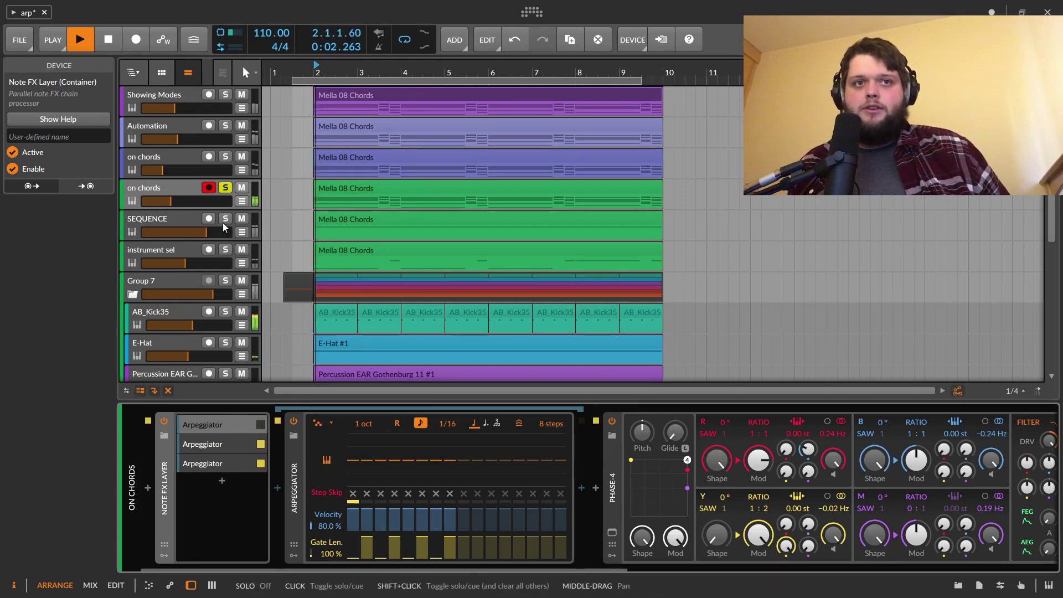
{"action": "left_click", "coordinate": [220, 429]}
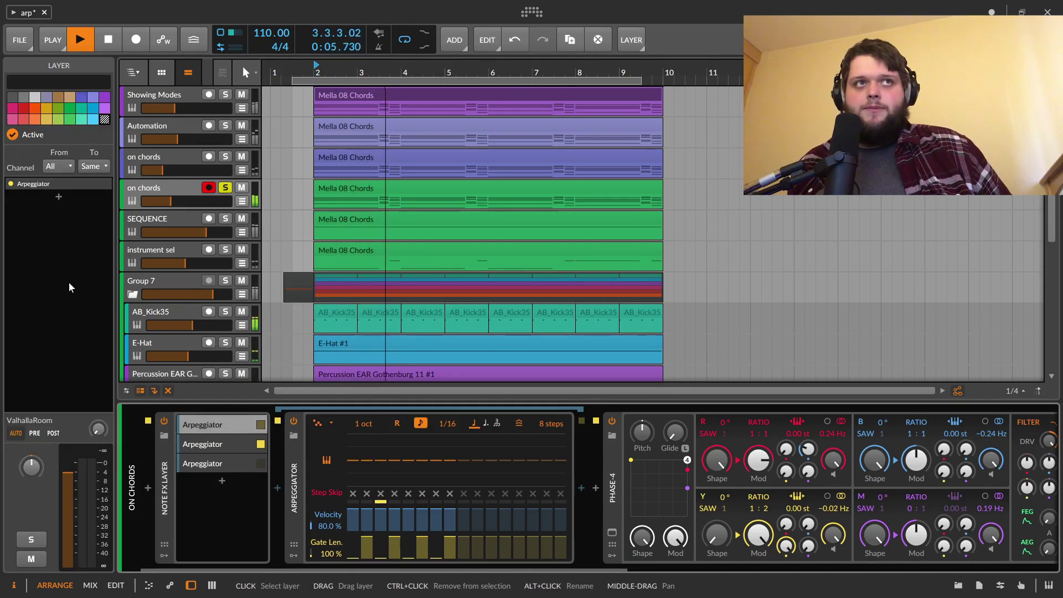
{"action": "left_click", "coordinate": [11, 135]}
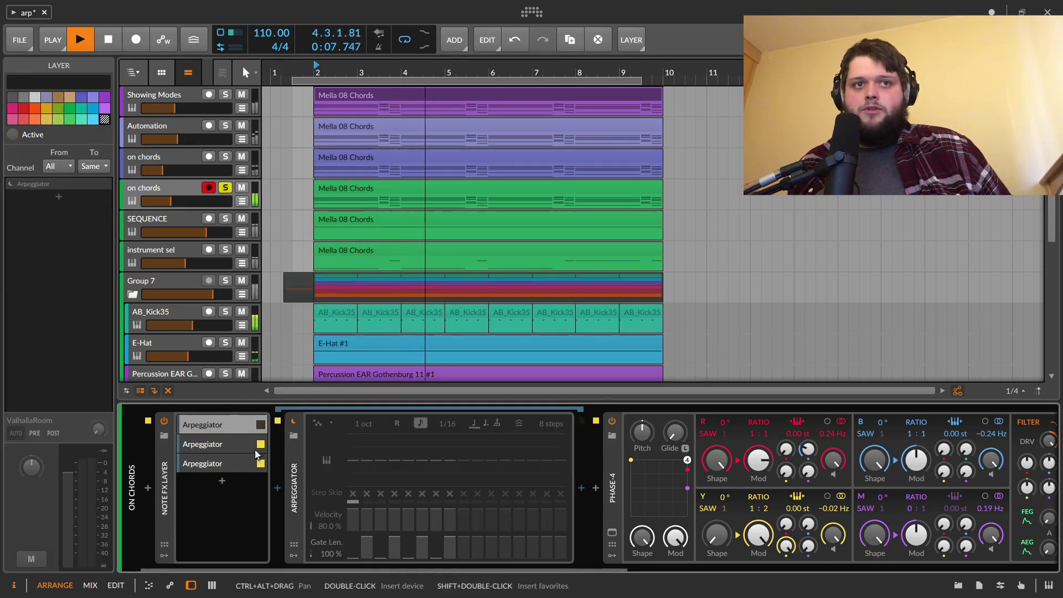
{"action": "left_click", "coordinate": [11, 137]}
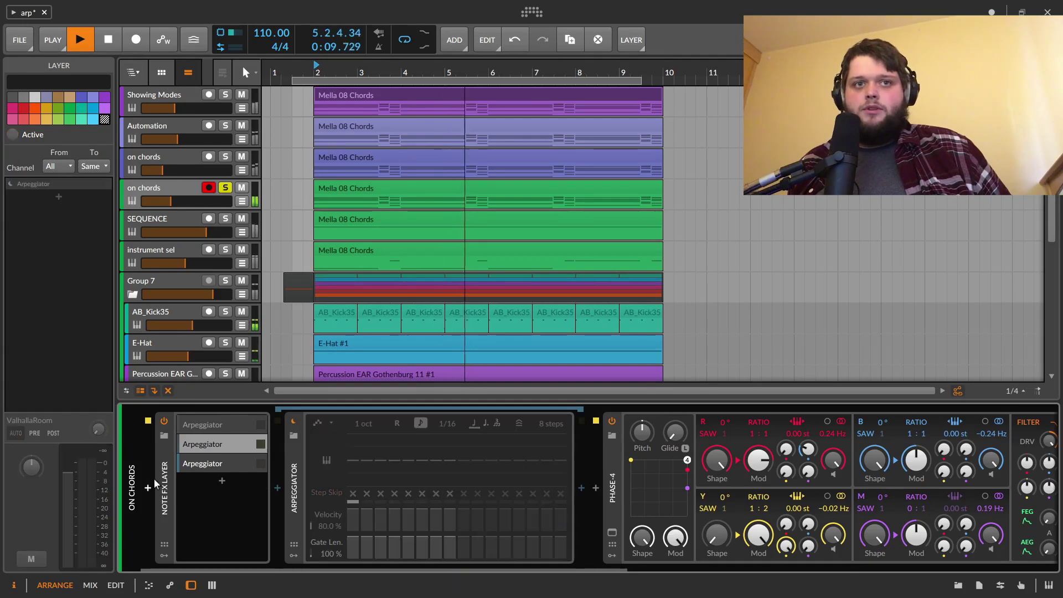
{"action": "left_click", "coordinate": [227, 464]}
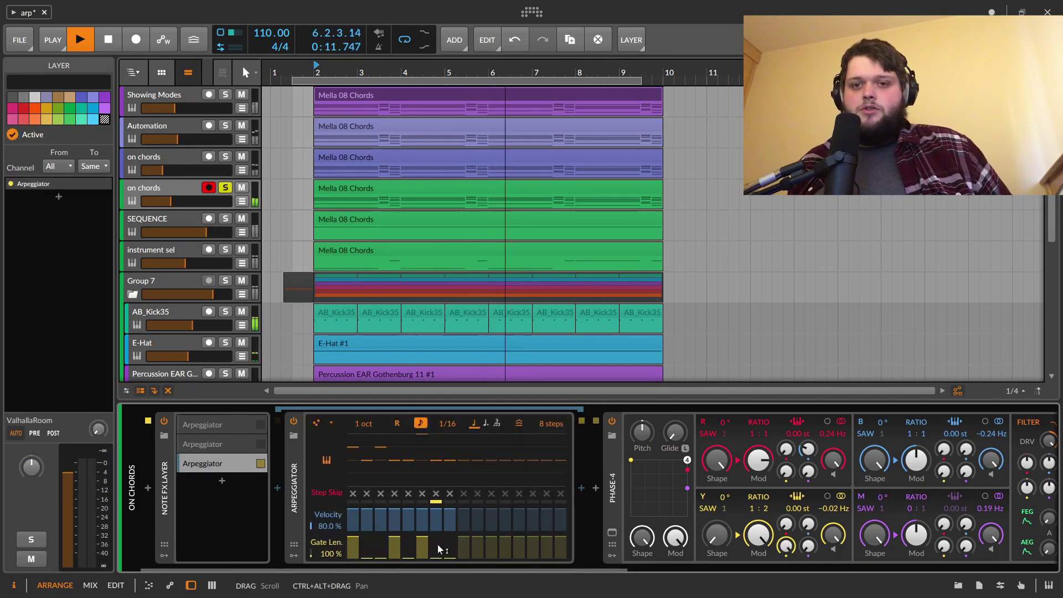
Step: Deactivate the third Arpeggiator layer and reactivate the second one to hear it alone during playback
{"action": "left_click", "coordinate": [12, 135]}
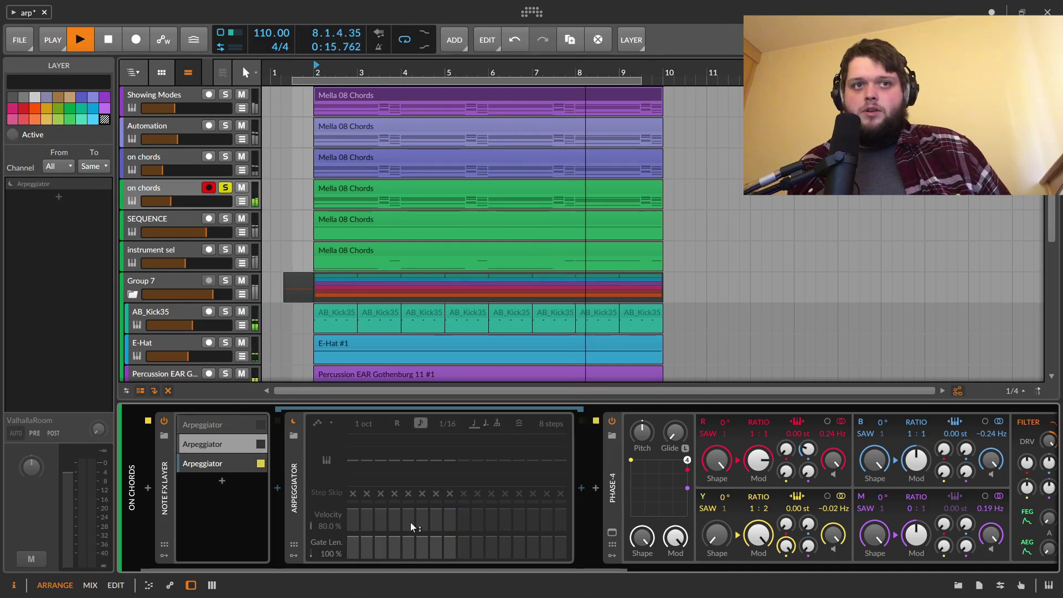
{"action": "left_click", "coordinate": [12, 136]}
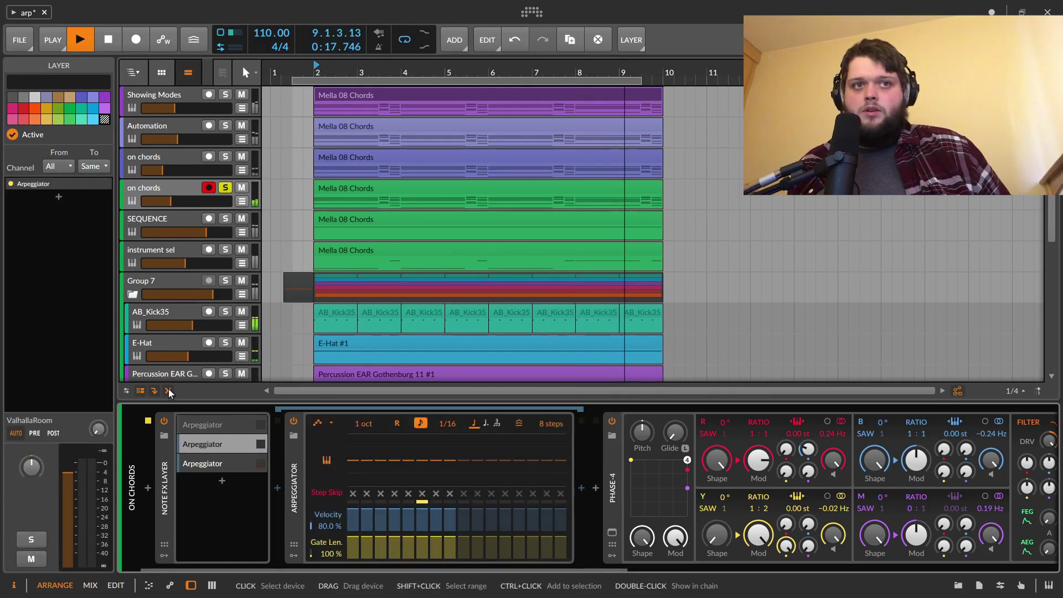
{"action": "left_click", "coordinate": [221, 444]}
{"action": "left_click", "coordinate": [220, 444]}
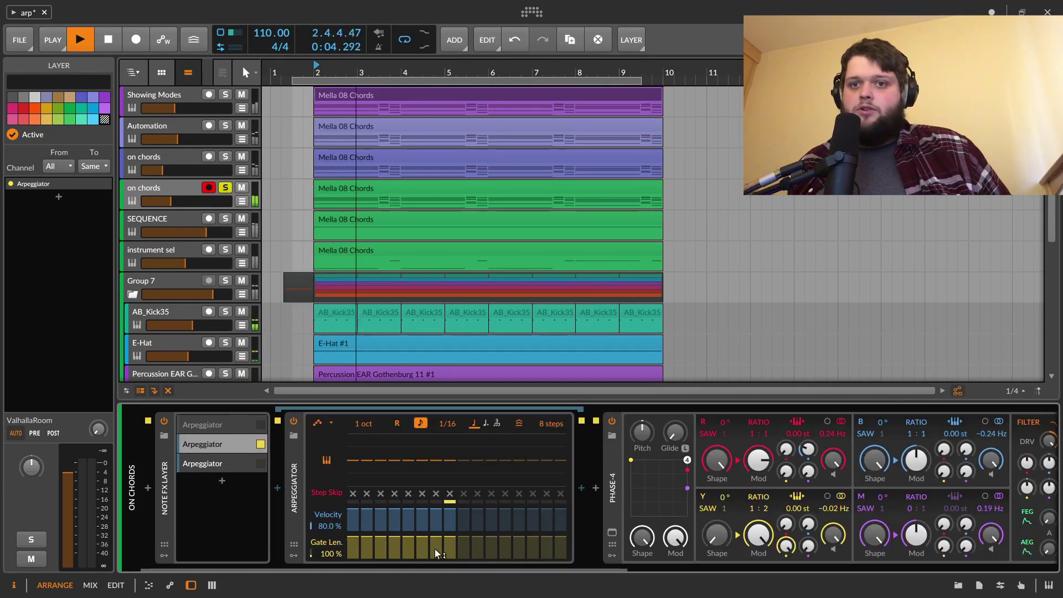
Step: Reactivate the first and third Arpeggiator layers, unsolo the green on chords track and stop playback
{"action": "left_click", "coordinate": [208, 427]}
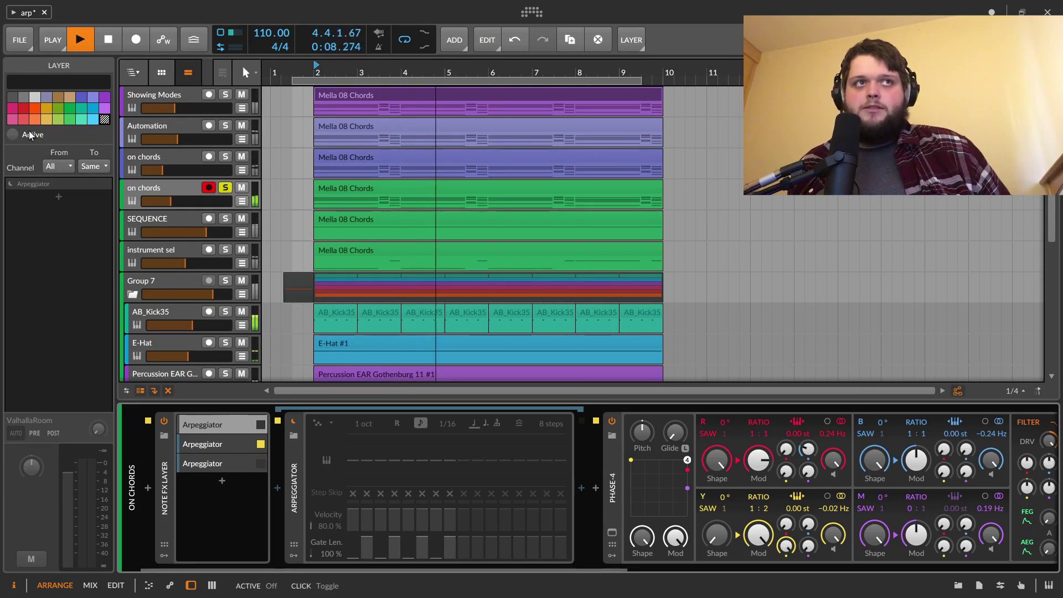
{"action": "left_click", "coordinate": [13, 135]}
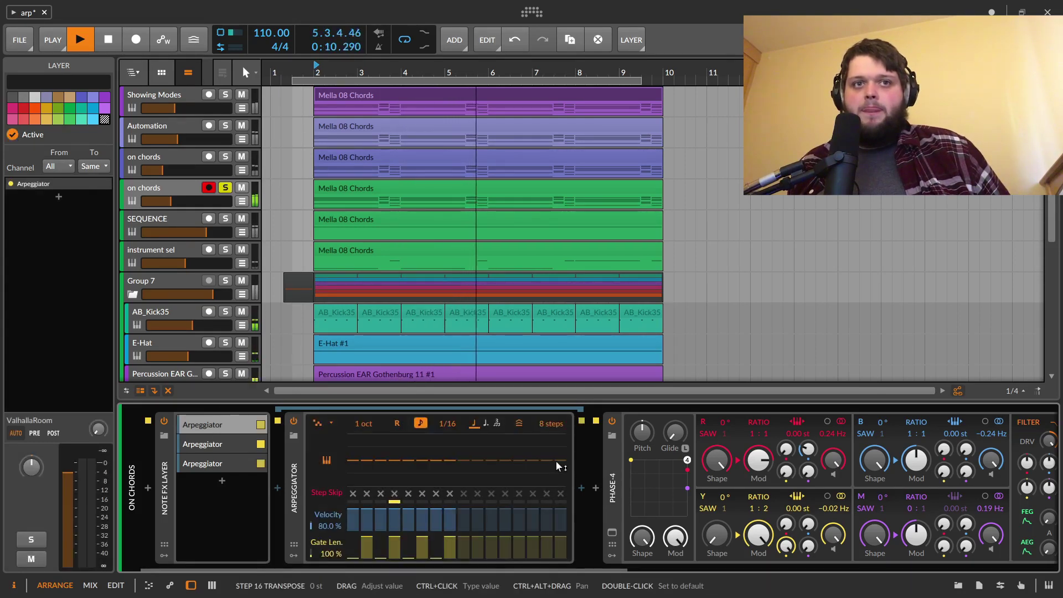
{"action": "left_click", "coordinate": [258, 426]}
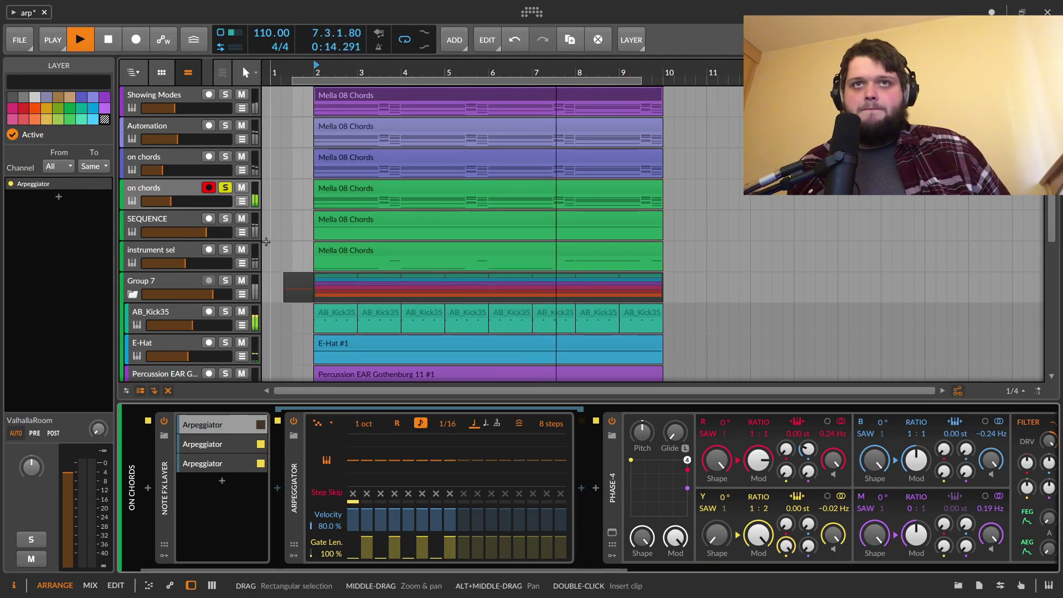
{"action": "left_click", "coordinate": [225, 189]}
{"action": "key", "text": "space"}
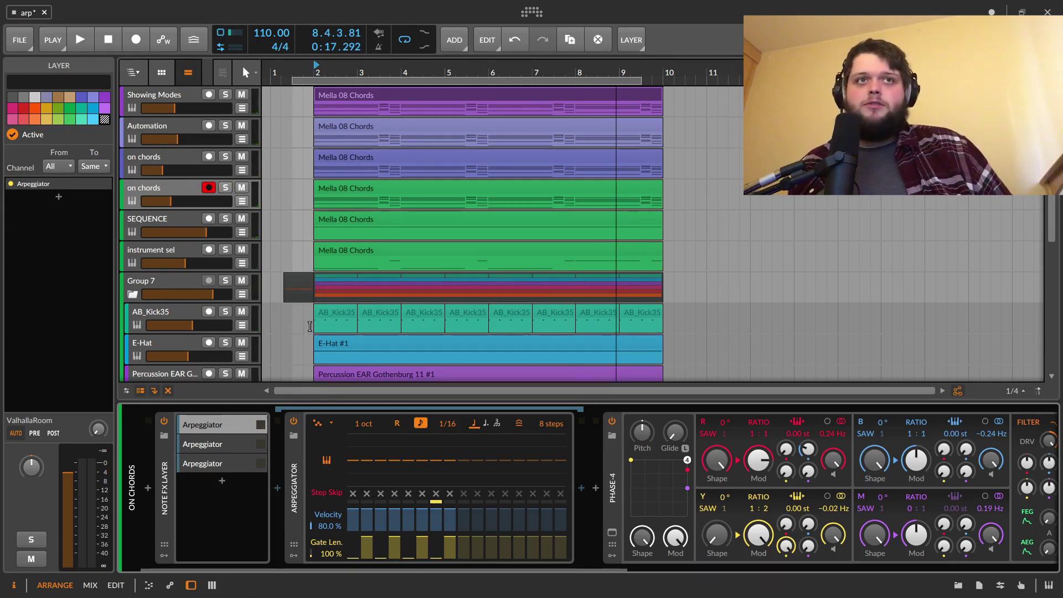
Step: Select and solo the SEQUENCE track and start playback
{"action": "left_click", "coordinate": [177, 220]}
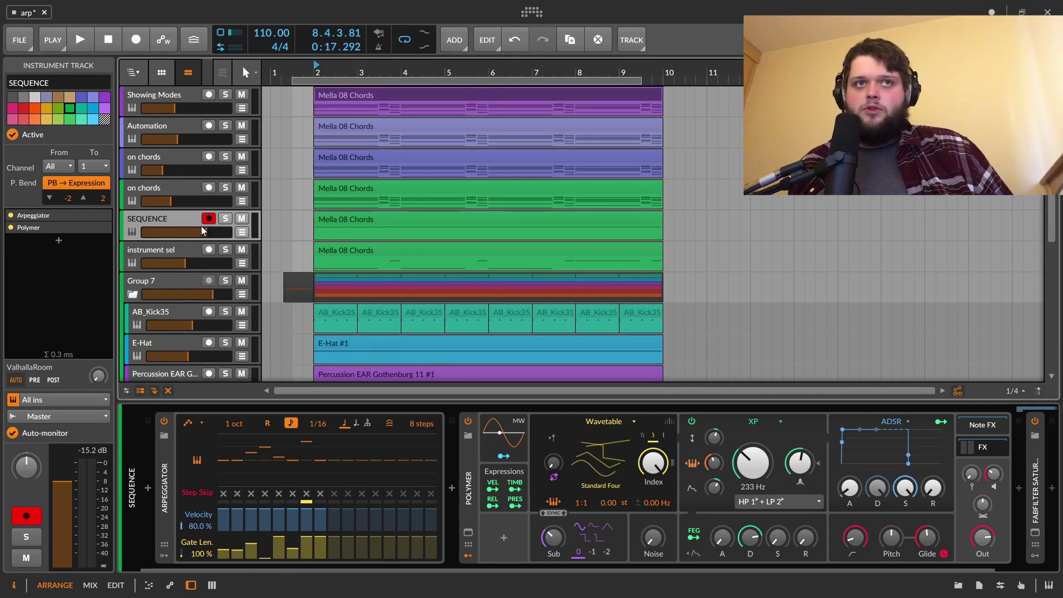
{"action": "left_click", "coordinate": [224, 218]}
{"action": "key", "text": "space"}
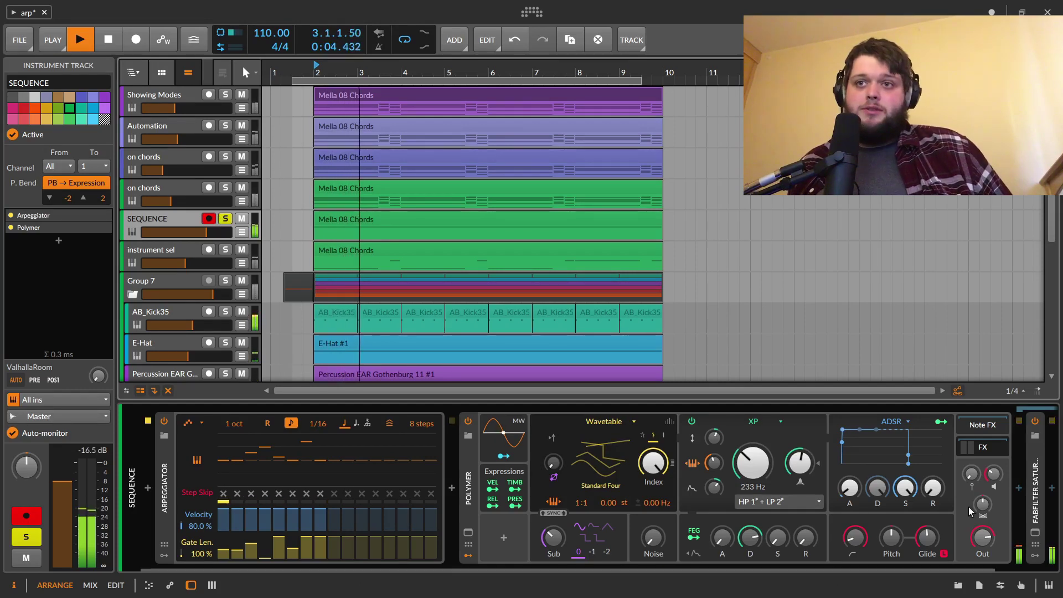
Step: Raise Polymer's filter cutoff to 345 Hz and adjust its glide during playback
{"action": "mouse_move", "coordinate": [753, 463]}
{"action": "left_mouse_down"}
{"action": "mouse_move", "coordinate": [753, 474]}
{"action": "mouse_move", "coordinate": [752, 440]}
{"action": "mouse_move", "coordinate": [752, 465]}
{"action": "left_mouse_up"}
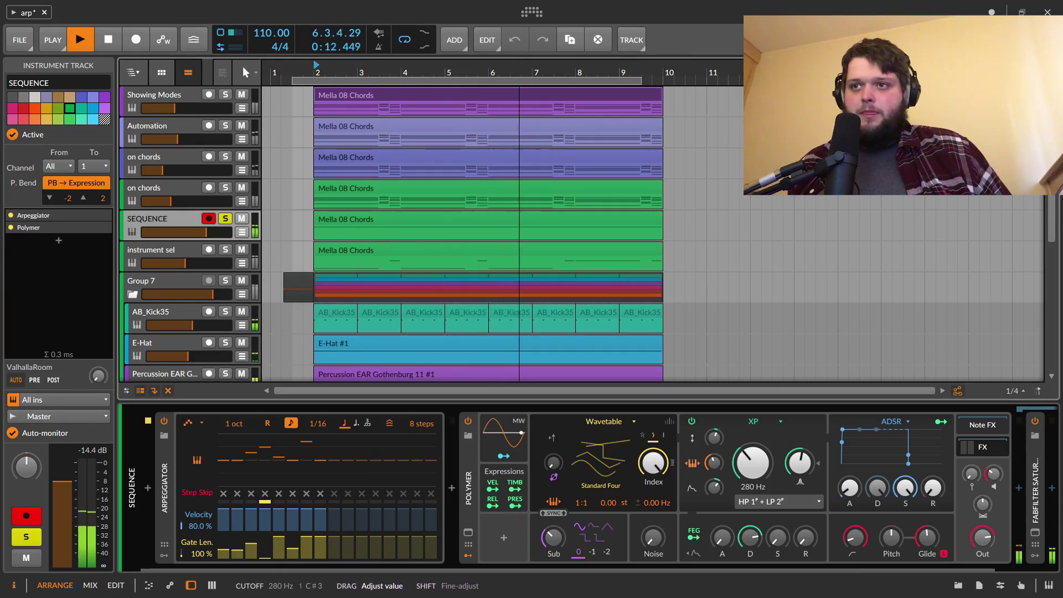
{"action": "left_click_drag", "start_coordinate": [927, 537], "coordinate": [928, 540]}
{"action": "left_click_drag", "start_coordinate": [753, 463], "coordinate": [753, 457]}
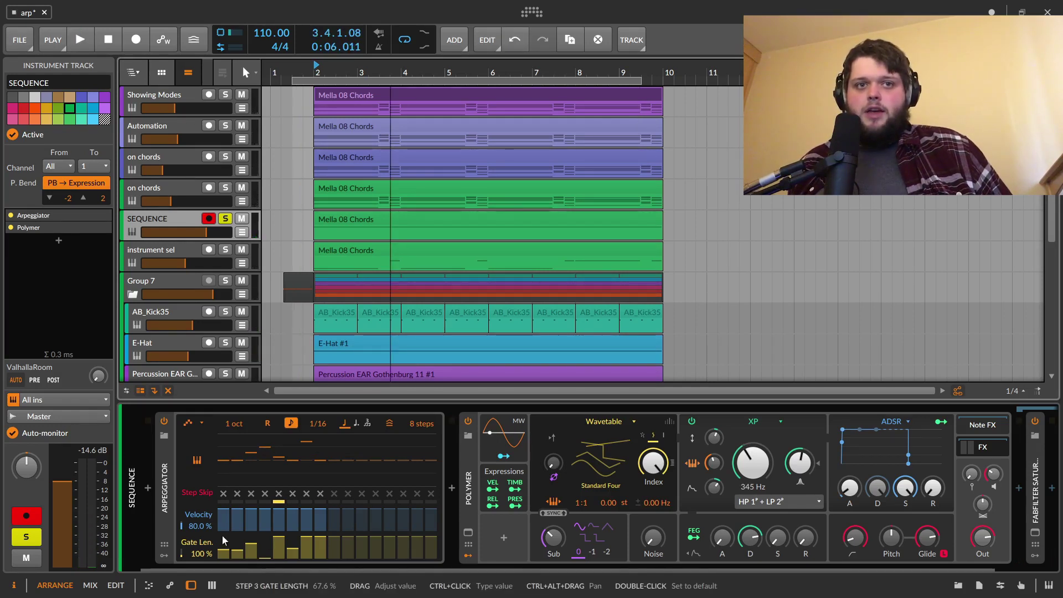
Step: Redraw the gate lengths of steps 3 to 7 during playback and turn on step skip for steps 4 and 7
{"action": "key", "text": "space"}
{"action": "mouse_move", "coordinate": [253, 551]}
{"action": "left_mouse_down"}
{"action": "mouse_move", "coordinate": [254, 565]}
{"action": "mouse_move", "coordinate": [266, 548]}
{"action": "mouse_move", "coordinate": [279, 567]}
{"action": "mouse_move", "coordinate": [308, 566]}
{"action": "left_mouse_up"}
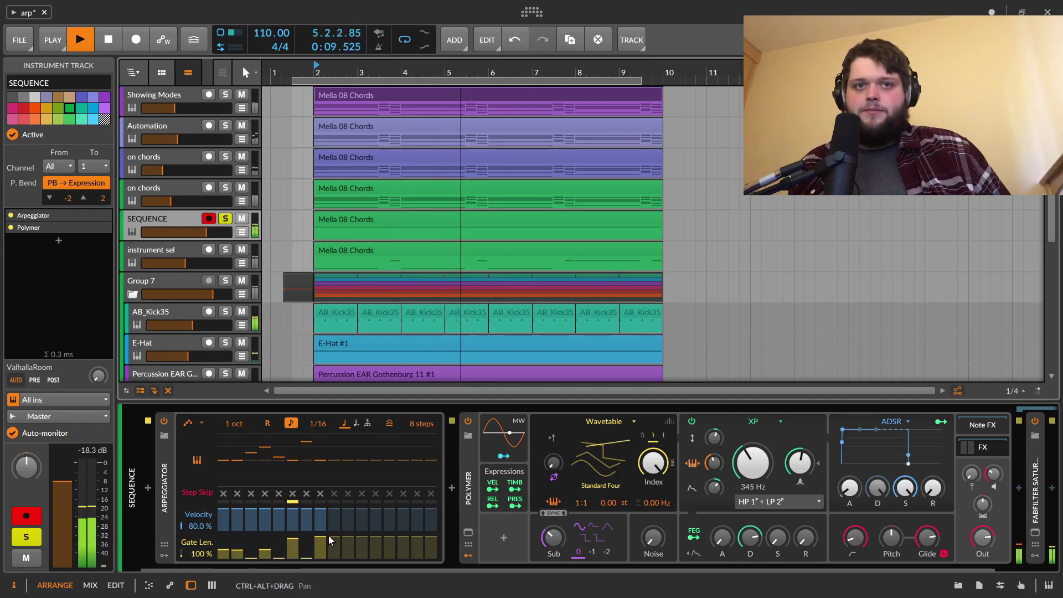
{"action": "left_click", "coordinate": [252, 493]}
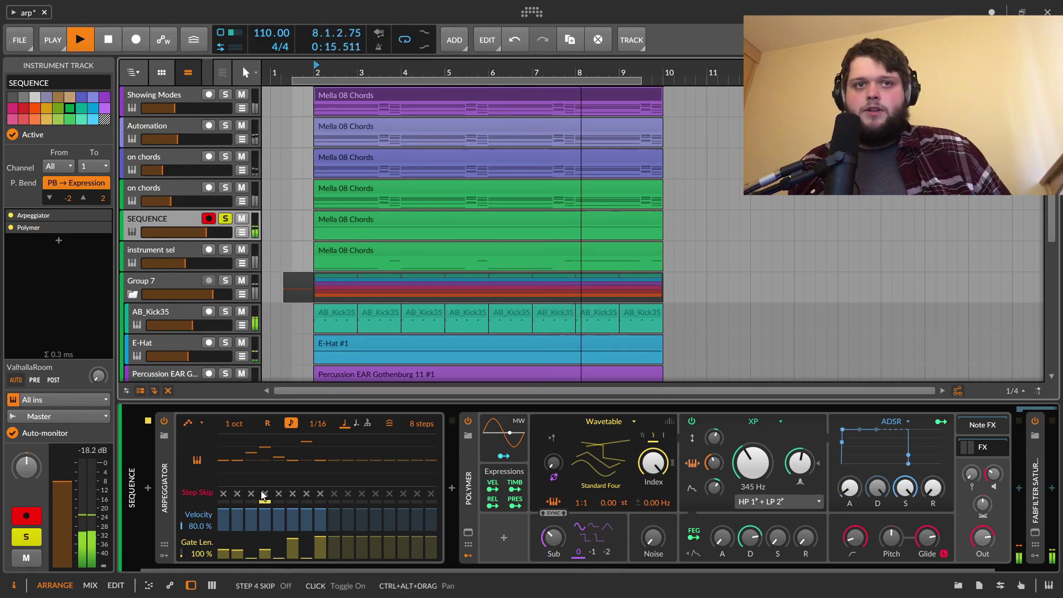
{"action": "left_click", "coordinate": [307, 494]}
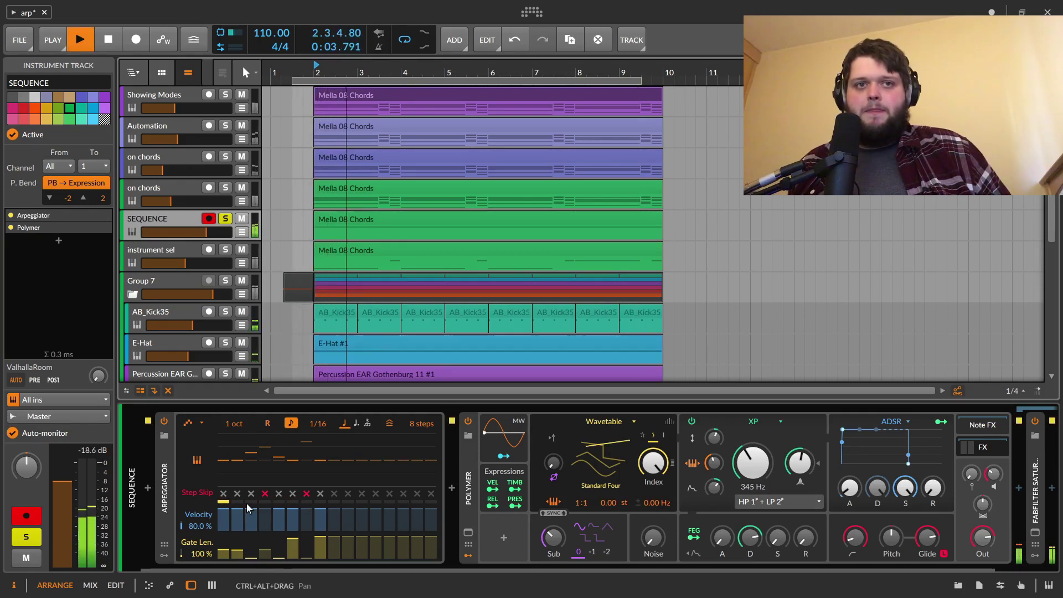
Step: Raise the transpose of arpeggiator steps 2, 5 and 6, and set Polymer's filter cutoff to 223 Hz during playback
{"action": "mouse_move", "coordinate": [293, 455]}
{"action": "left_mouse_down"}
{"action": "mouse_move", "coordinate": [292, 436]}
{"action": "mouse_move", "coordinate": [278, 451]}
{"action": "mouse_move", "coordinate": [236, 457]}
{"action": "mouse_move", "coordinate": [237, 440]}
{"action": "left_mouse_up"}
{"action": "left_click", "coordinate": [293, 436]}
{"action": "mouse_move", "coordinate": [752, 462]}
{"action": "left_mouse_down"}
{"action": "mouse_move", "coordinate": [752, 482]}
{"action": "mouse_move", "coordinate": [767, 461]}
{"action": "left_mouse_up"}
{"action": "key", "text": "space"}
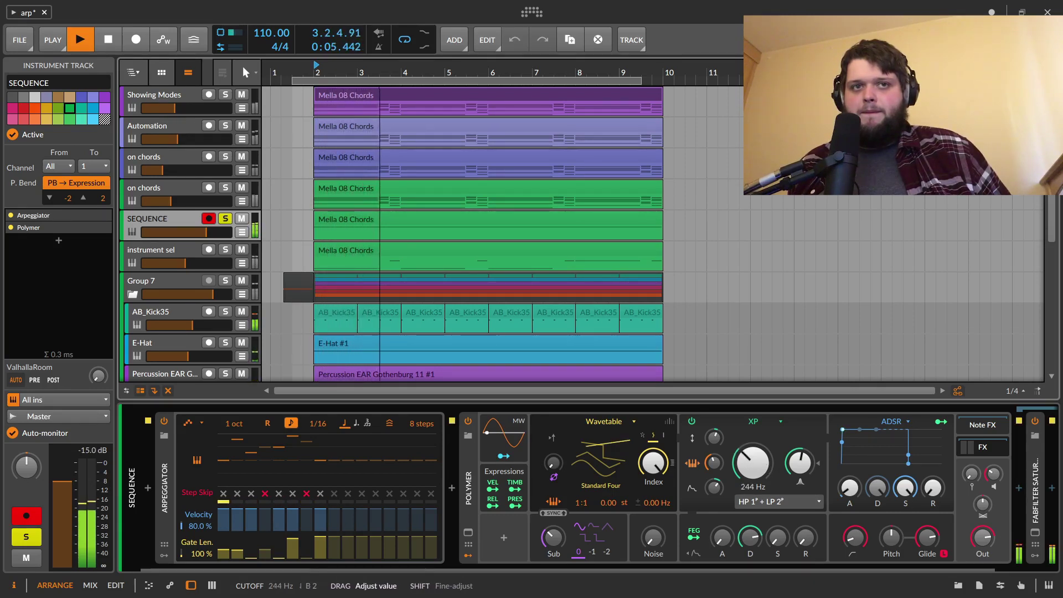
{"action": "left_click_drag", "start_coordinate": [767, 461], "coordinate": [767, 461]}
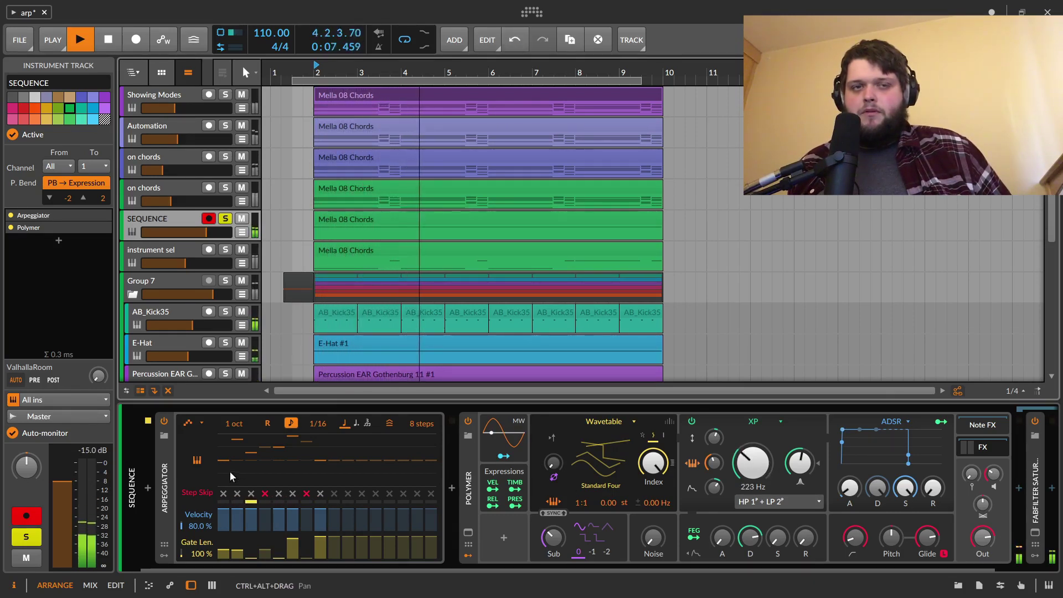
Step: Shorten the gate length of step 6, lengthen steps 1 and 2 to full, and adjust Polymer's glide
{"action": "left_click_drag", "start_coordinate": [291, 548], "coordinate": [239, 540]}
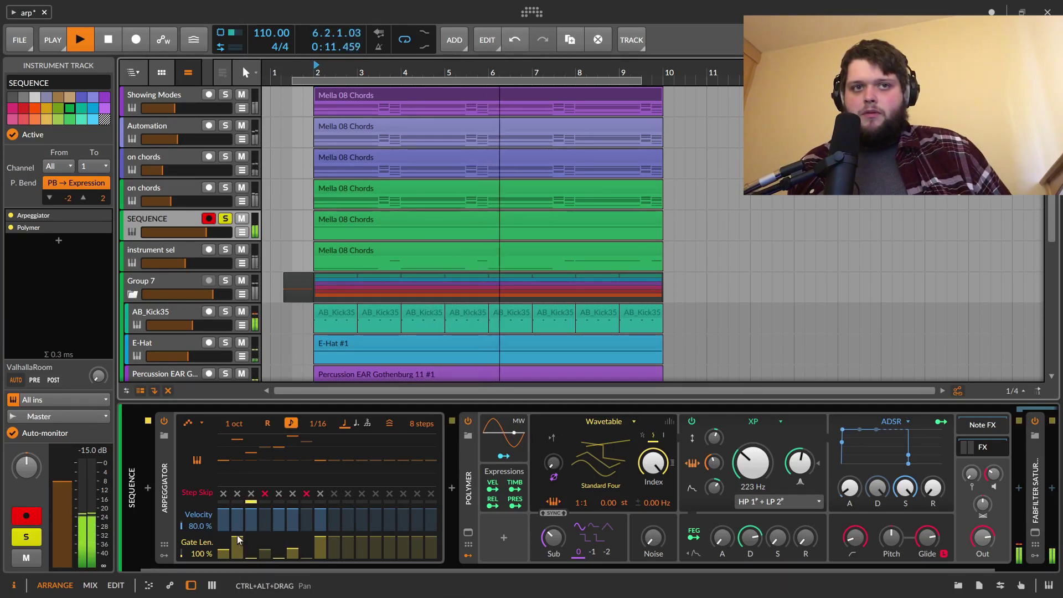
{"action": "mouse_move", "coordinate": [927, 539]}
{"action": "left_mouse_down"}
{"action": "mouse_move", "coordinate": [928, 570]}
{"action": "mouse_move", "coordinate": [928, 555]}
{"action": "left_mouse_up"}
{"action": "left_click_drag", "start_coordinate": [224, 551], "coordinate": [223, 536]}
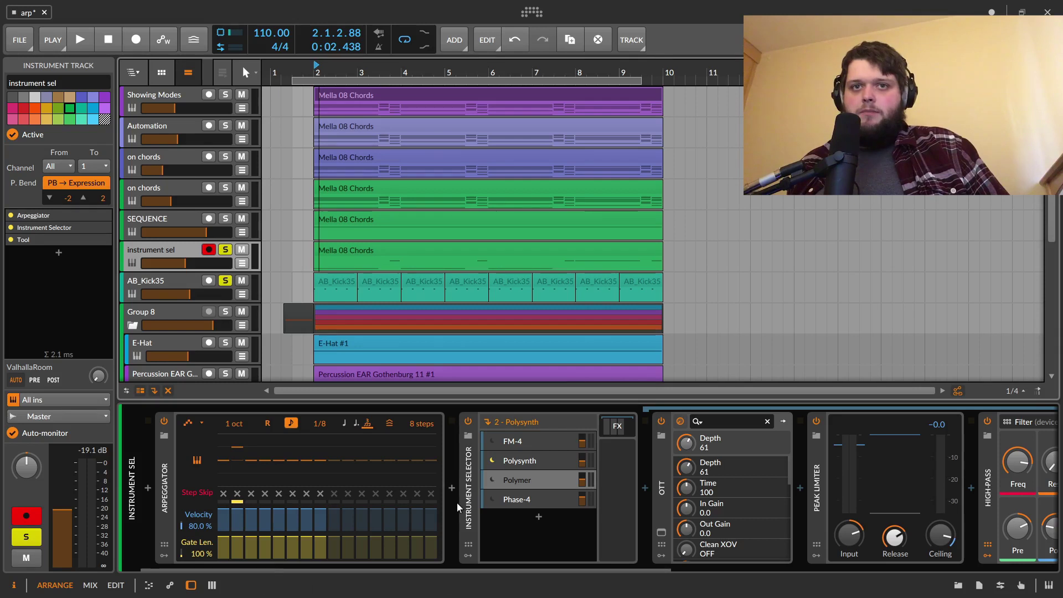
Step: Inspect the Instrument Selector on the instrument sel track and view its FM-4, Polysynth, Polymer and Phase-4 layers
{"action": "left_click", "coordinate": [469, 487]}
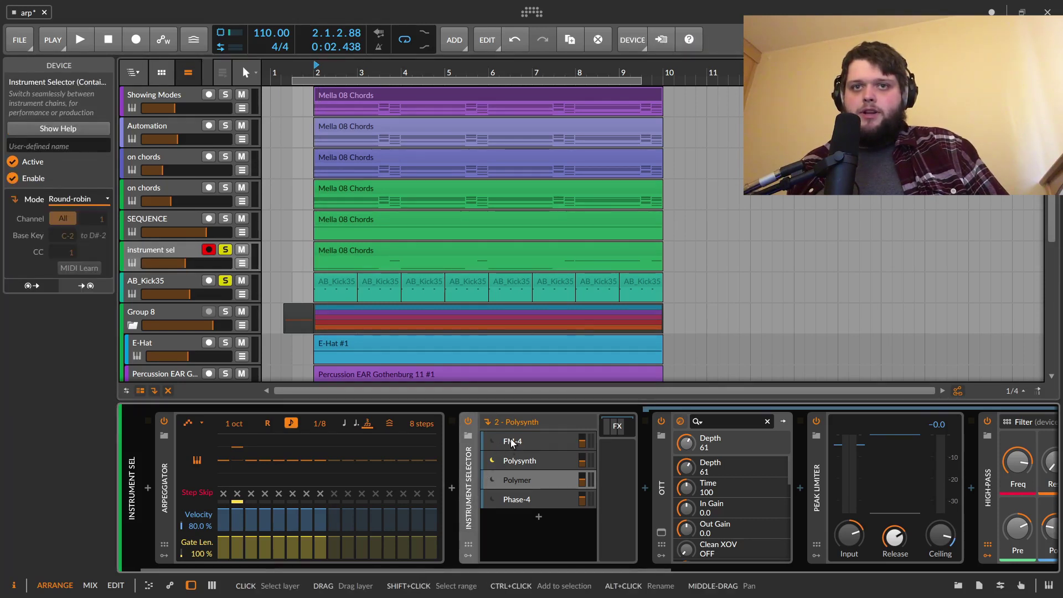
{"action": "left_click", "coordinate": [512, 442]}
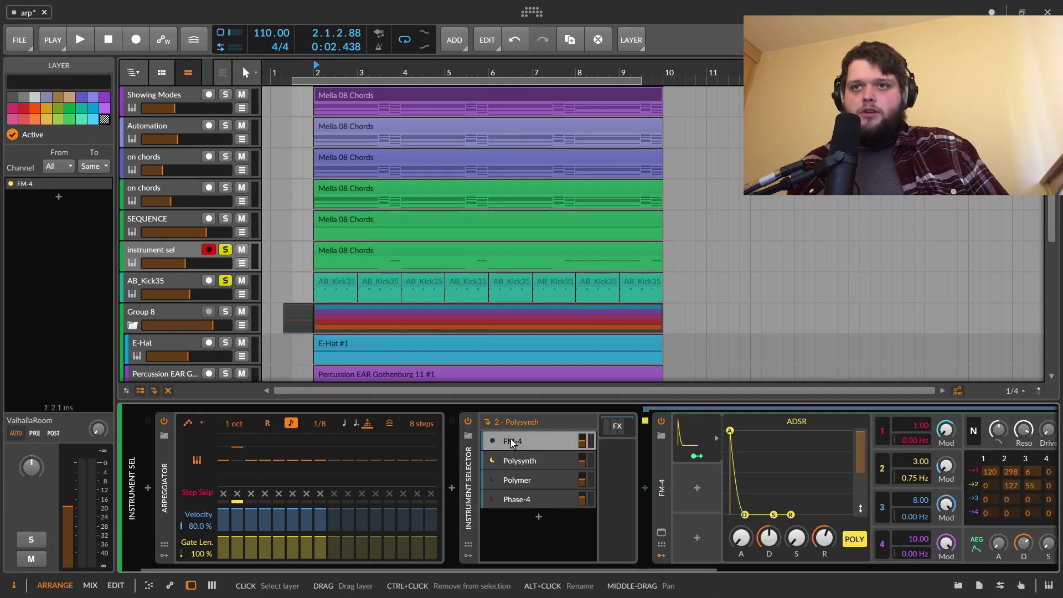
{"action": "left_click", "coordinate": [540, 461]}
{"action": "left_click", "coordinate": [527, 481]}
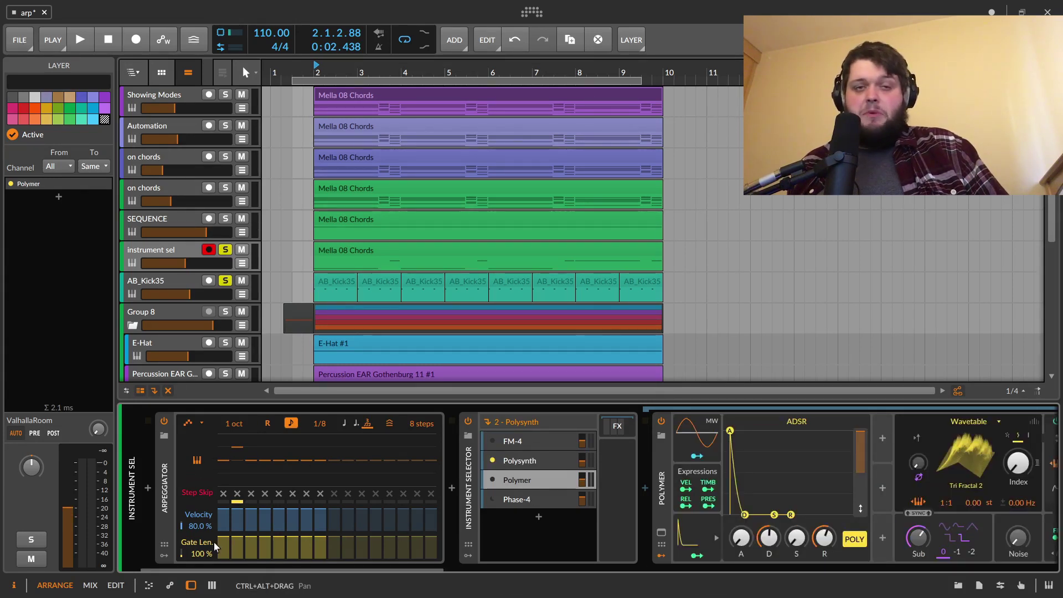
{"action": "left_click", "coordinate": [526, 500]}
{"action": "left_click", "coordinate": [519, 480]}
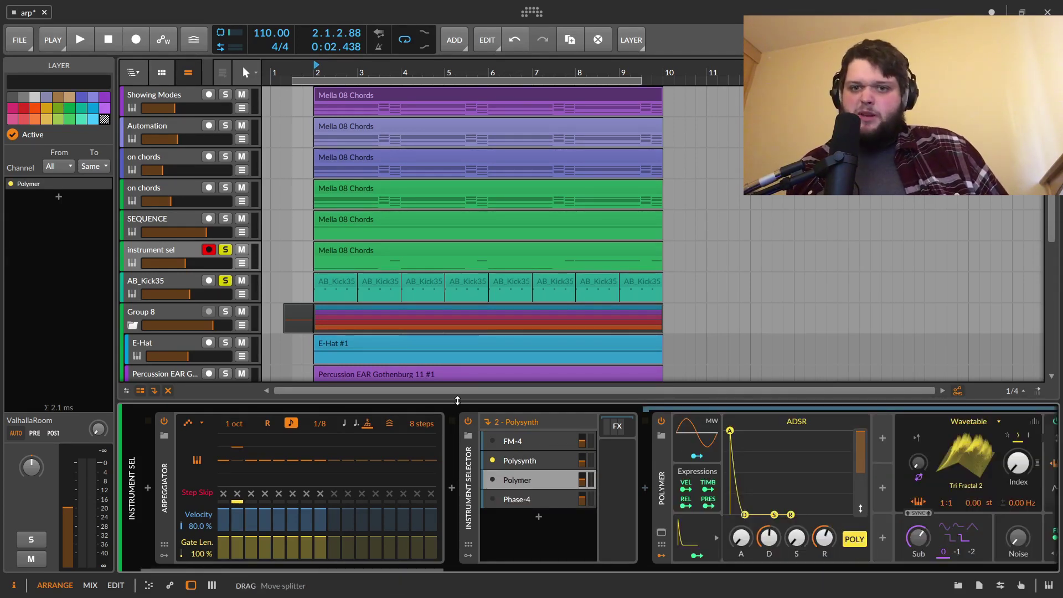
Step: Start playback and raise the instrument sel track's volume to -10.2 dB
{"action": "key", "text": "space"}
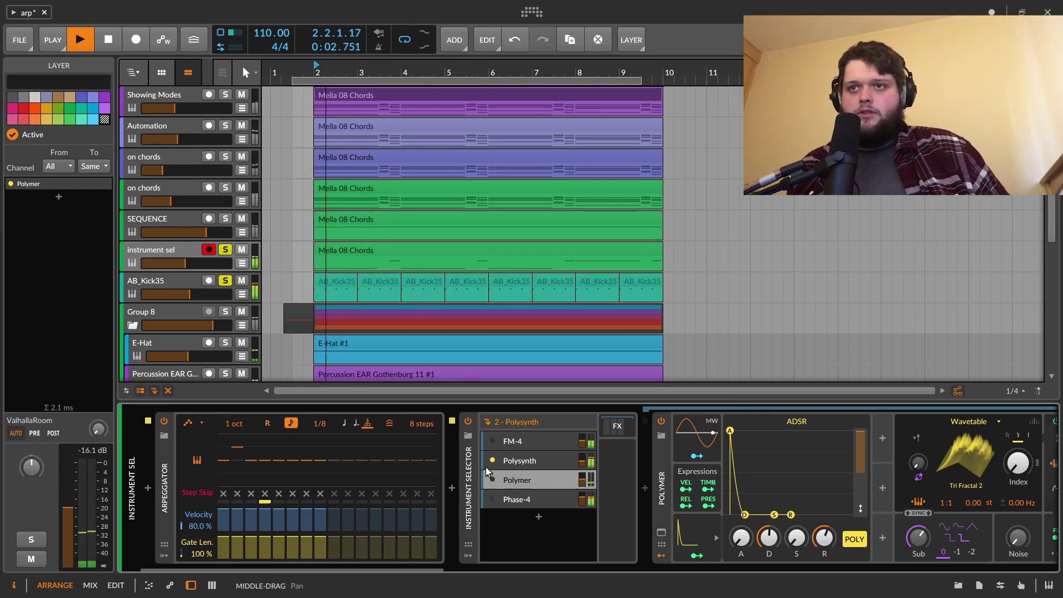
{"action": "left_click_drag", "start_coordinate": [181, 263], "coordinate": [189, 263]}
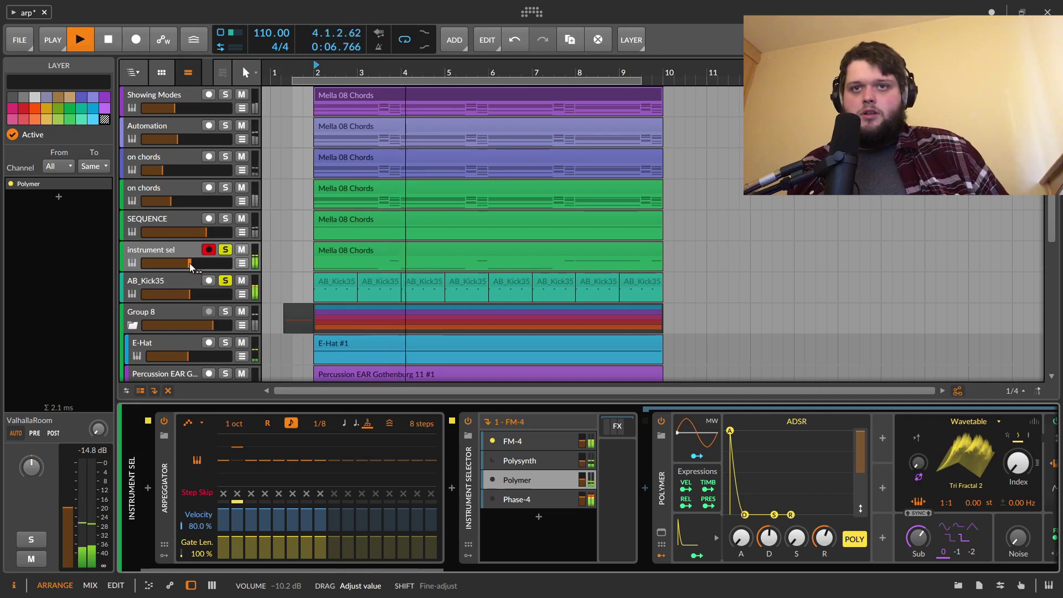
Step: Reorder the Instrument Selector layers to Polymer, FM-4, Polysynth, Phase-4 and play the new order
{"action": "left_click_drag", "start_coordinate": [526, 463], "coordinate": [531, 498]}
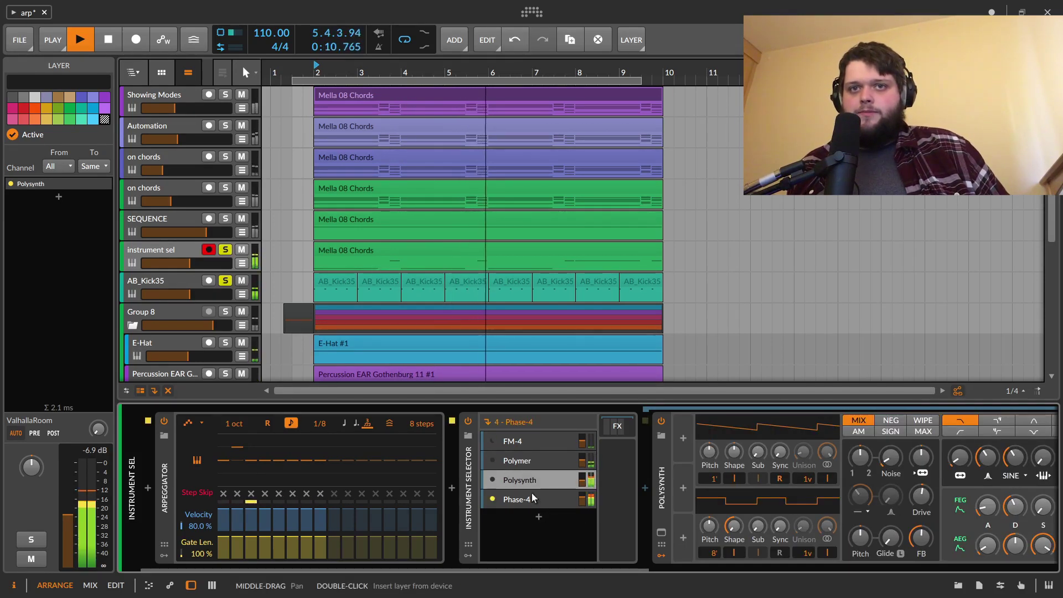
{"action": "left_click", "coordinate": [528, 464]}
{"action": "left_click_drag", "start_coordinate": [529, 441], "coordinate": [534, 440]}
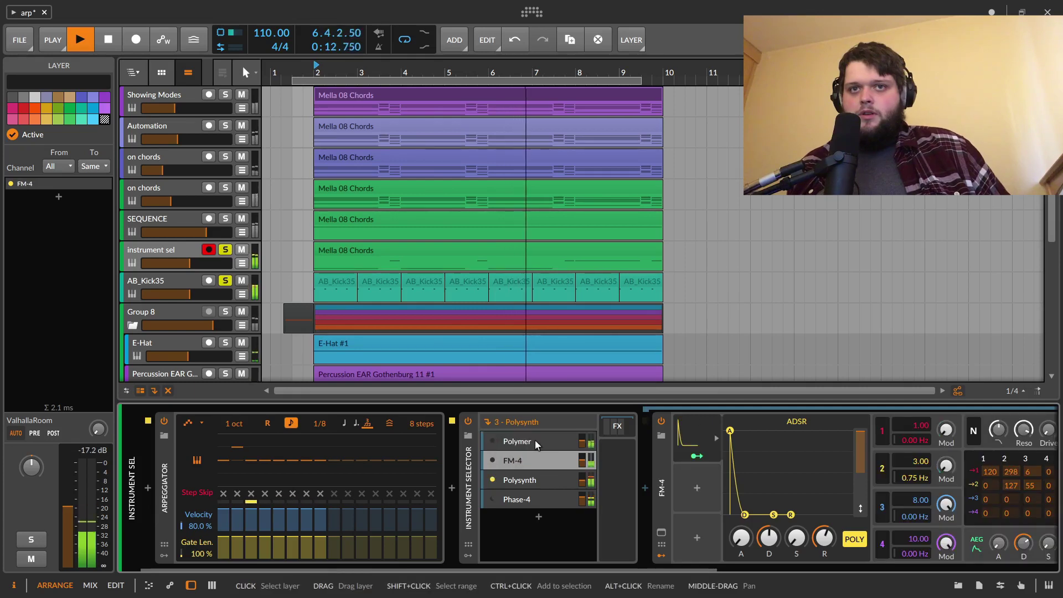
{"action": "key", "text": "space"}
{"action": "key", "text": "space"}
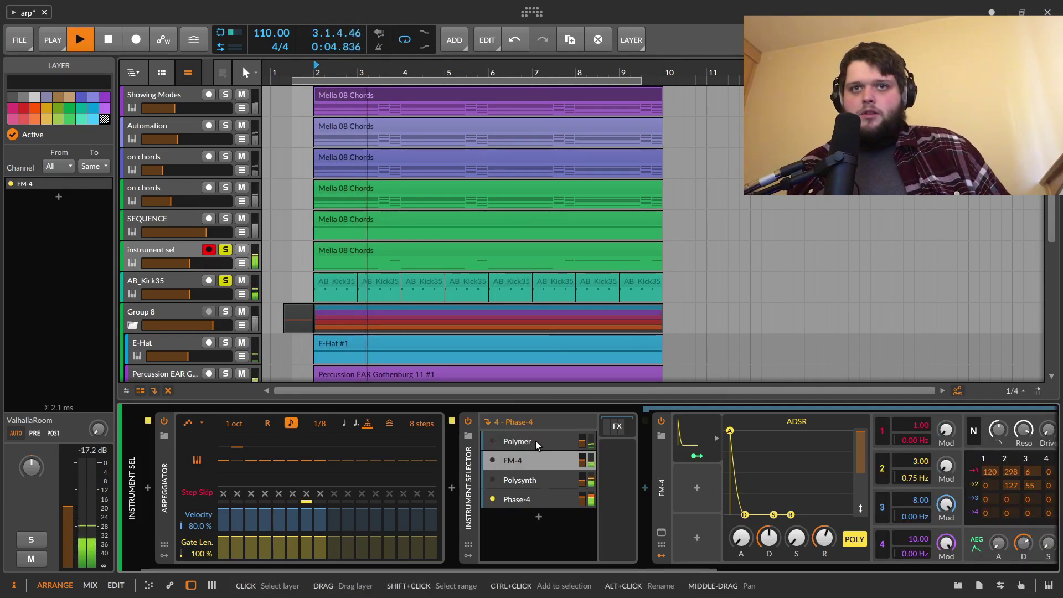
{"action": "key", "text": "space"}
Step: Try the Random mode on the Instrument Selector and play the track
{"action": "left_click", "coordinate": [473, 501]}
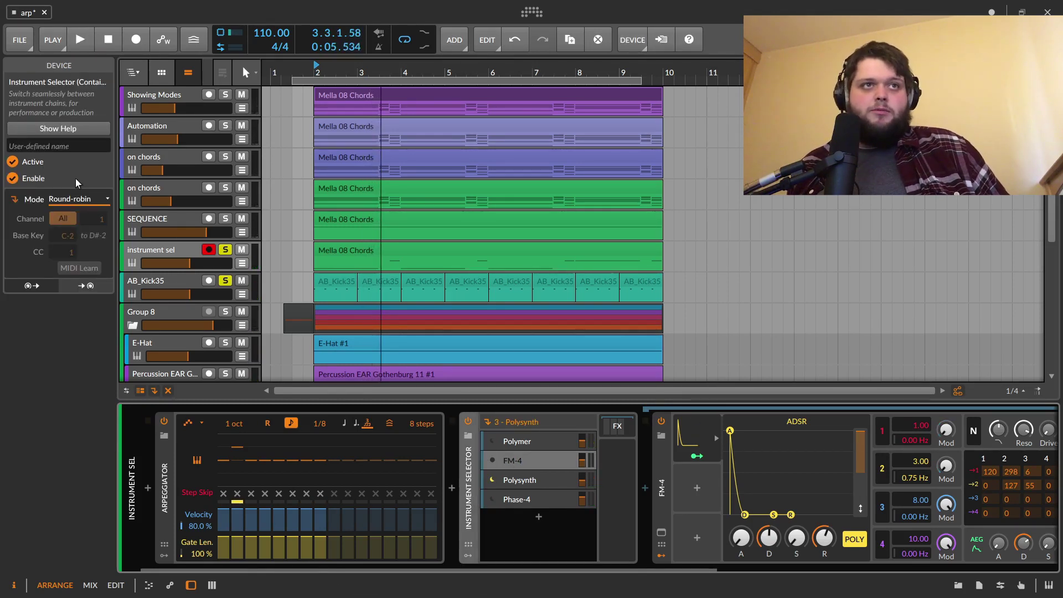
{"action": "left_click", "coordinate": [75, 201]}
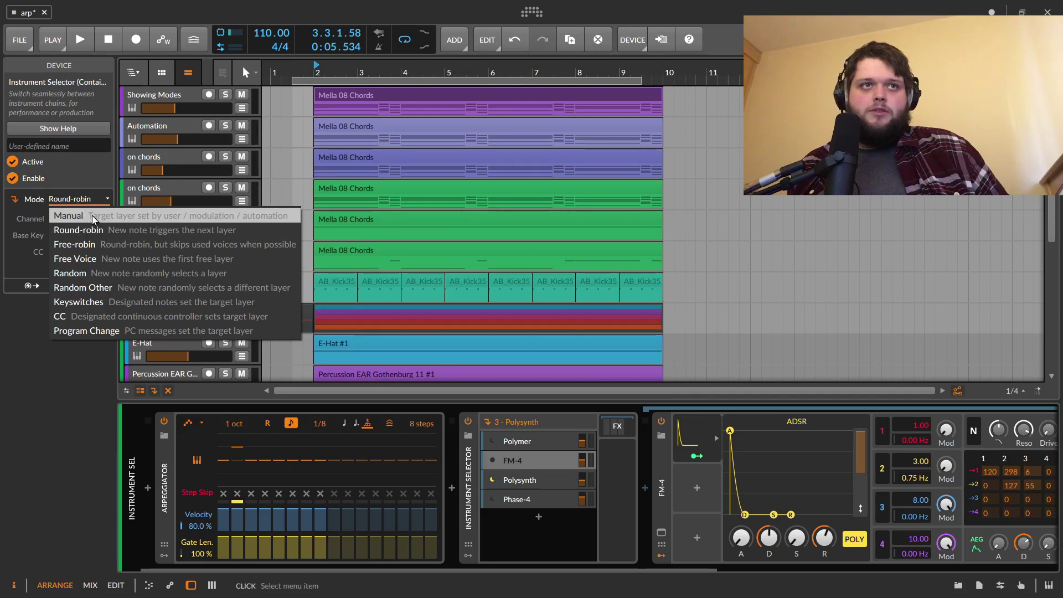
{"action": "left_click", "coordinate": [103, 273]}
{"action": "key", "text": "space"}
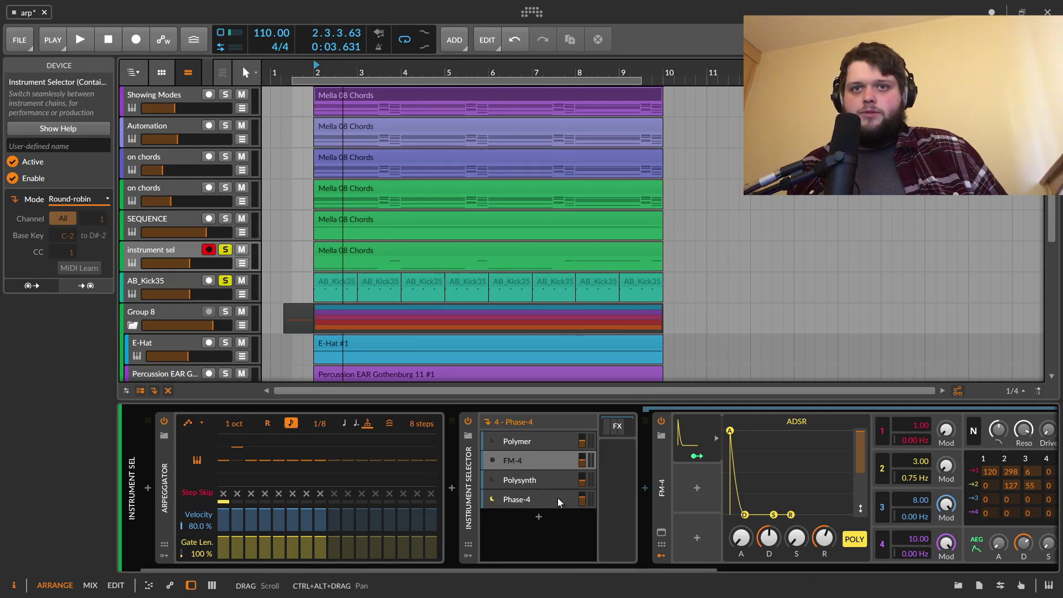
Step: Duplicate the Polysynth layer in the Instrument Selector and play the track with the copy selected
{"action": "left_click", "coordinate": [541, 484]}
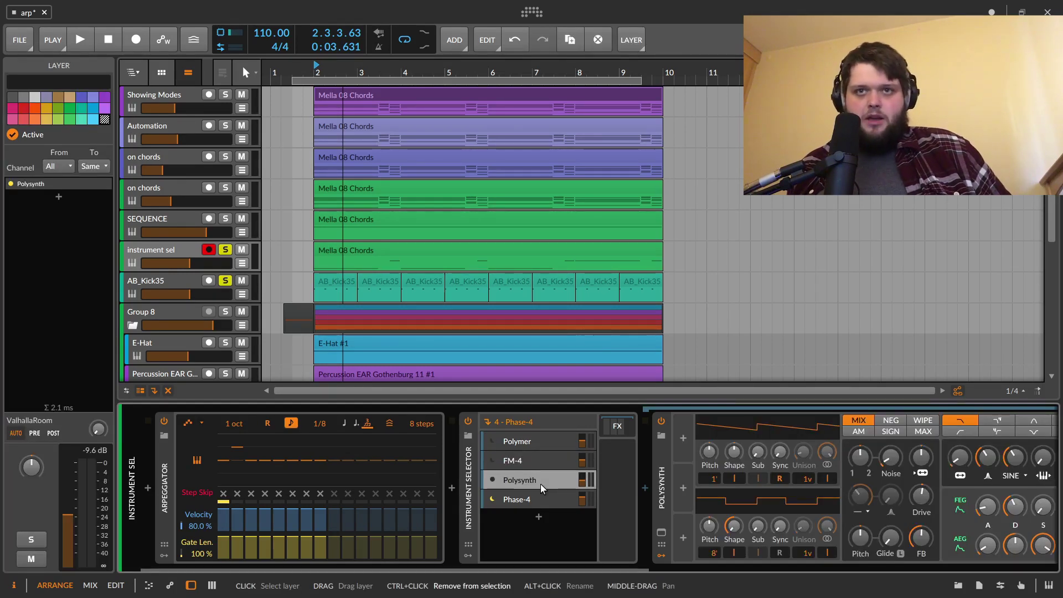
{"action": "key", "text": "ctrl+d"}
{"action": "left_click", "coordinate": [532, 504]}
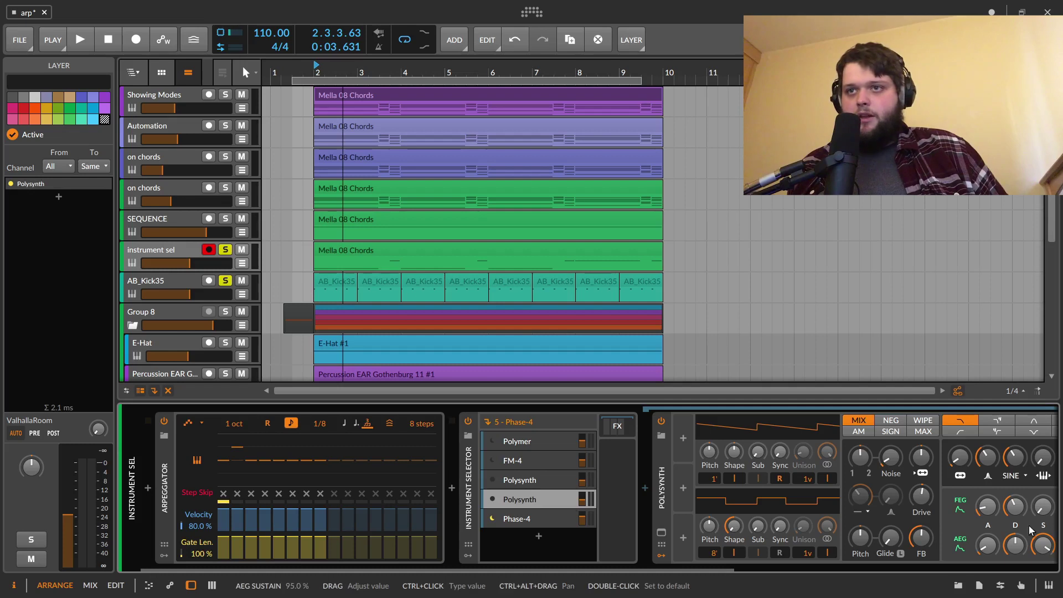
{"action": "key", "text": "space"}
{"action": "key", "text": "space"}
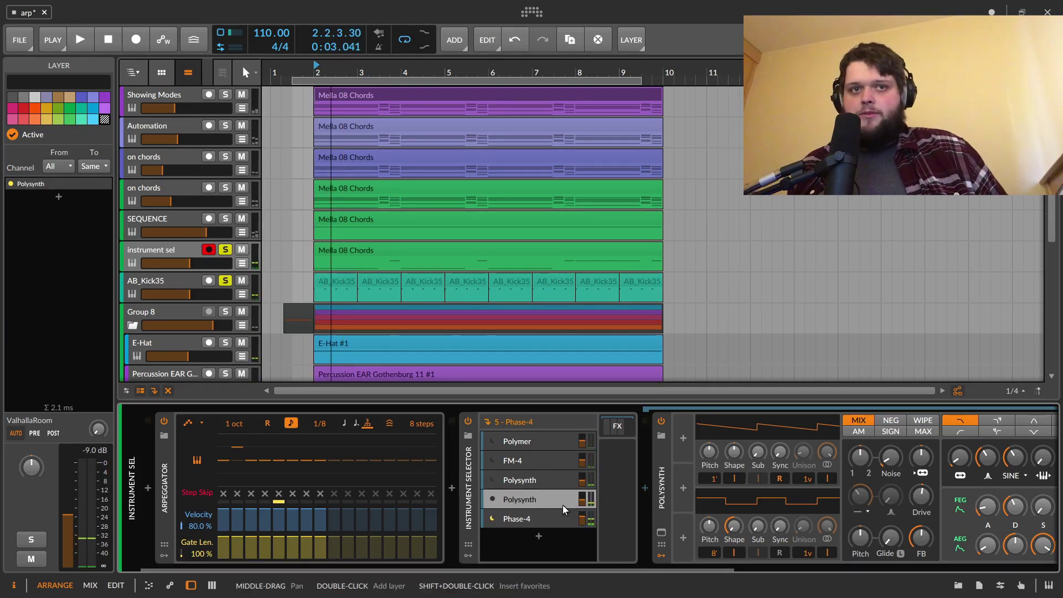
{"action": "scroll", "coordinate": [596, 568], "scroll_direction": "right", "scroll_amount": 5}
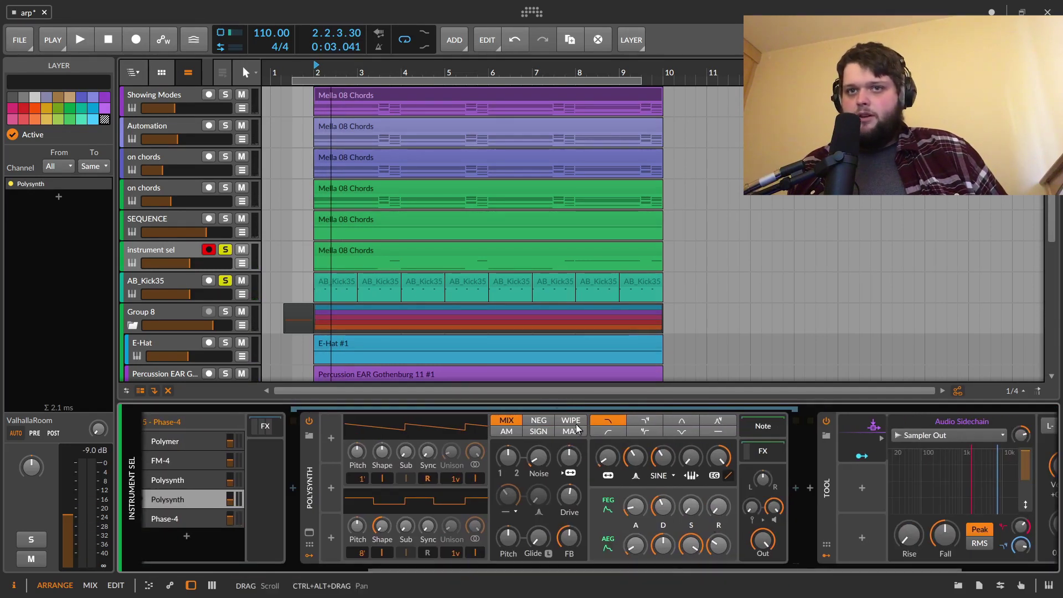
{"action": "key", "text": "space"}
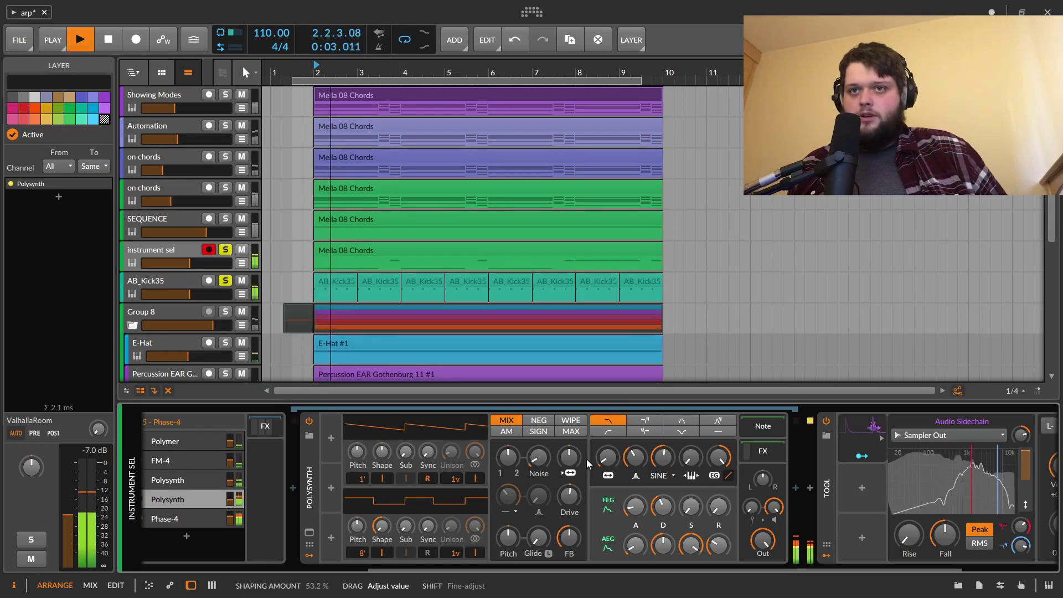
Step: Vary the duplicated Polysynth's sound by raising its first filter-section control and changing the Noise amount
{"action": "left_click_drag", "start_coordinate": [606, 463], "coordinate": [605, 432]}
{"action": "left_click_drag", "start_coordinate": [535, 460], "coordinate": [536, 450]}
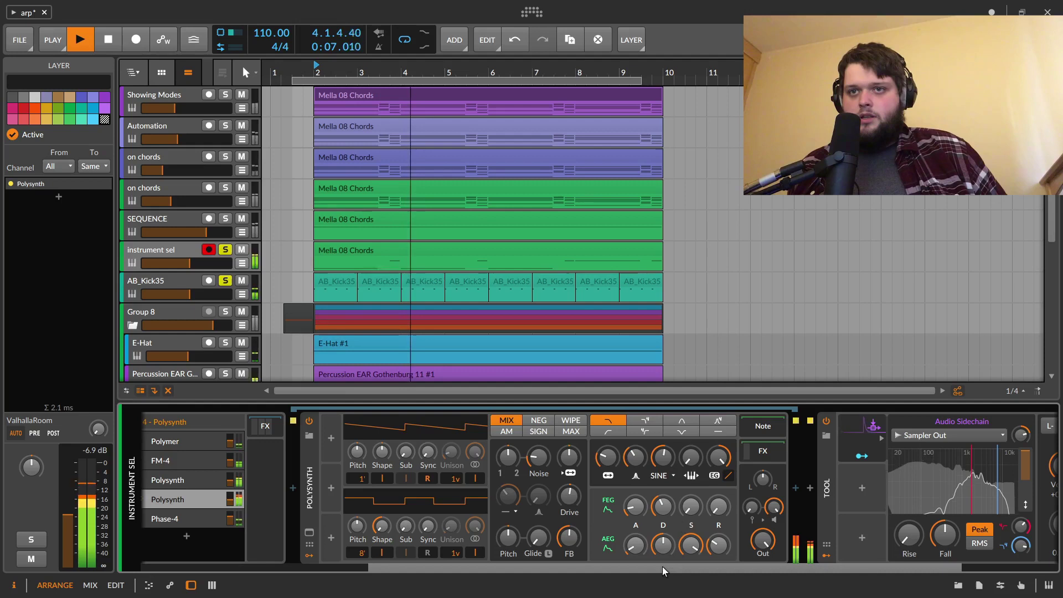
{"action": "left_click_drag", "start_coordinate": [651, 567], "coordinate": [469, 563]}
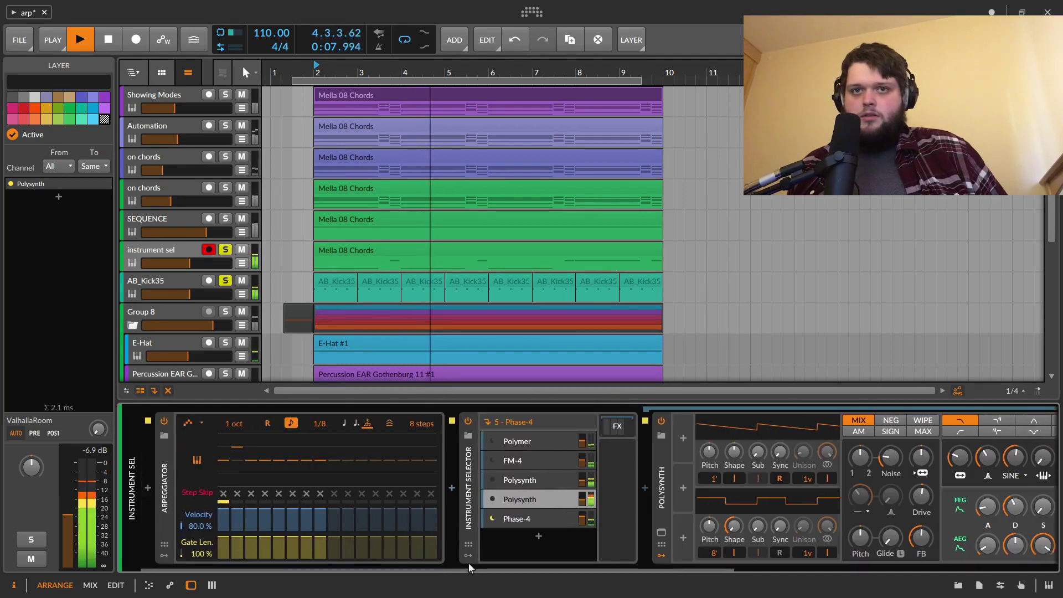
Step: Duplicate the Phase-4 layer in the Instrument Selector and move the copy between FM-4 and the first Polysynth
{"action": "left_click", "coordinate": [516, 519]}
{"action": "key", "text": "ctrl+d"}
{"action": "left_click", "coordinate": [522, 536]}
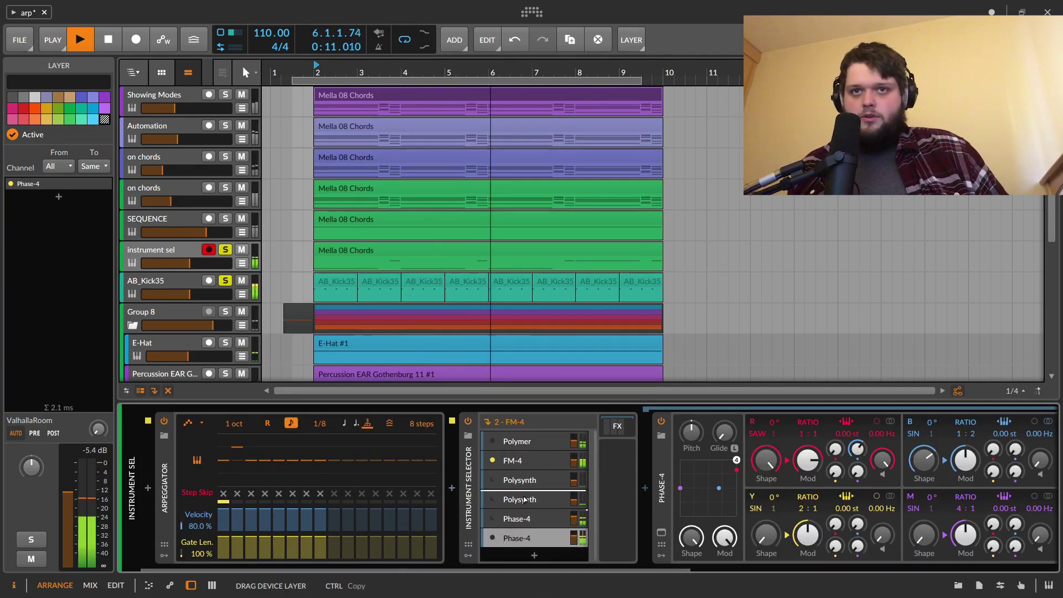
{"action": "left_click", "coordinate": [524, 468]}
{"action": "key", "text": "ctrl+d"}
{"action": "left_click", "coordinate": [529, 481]}
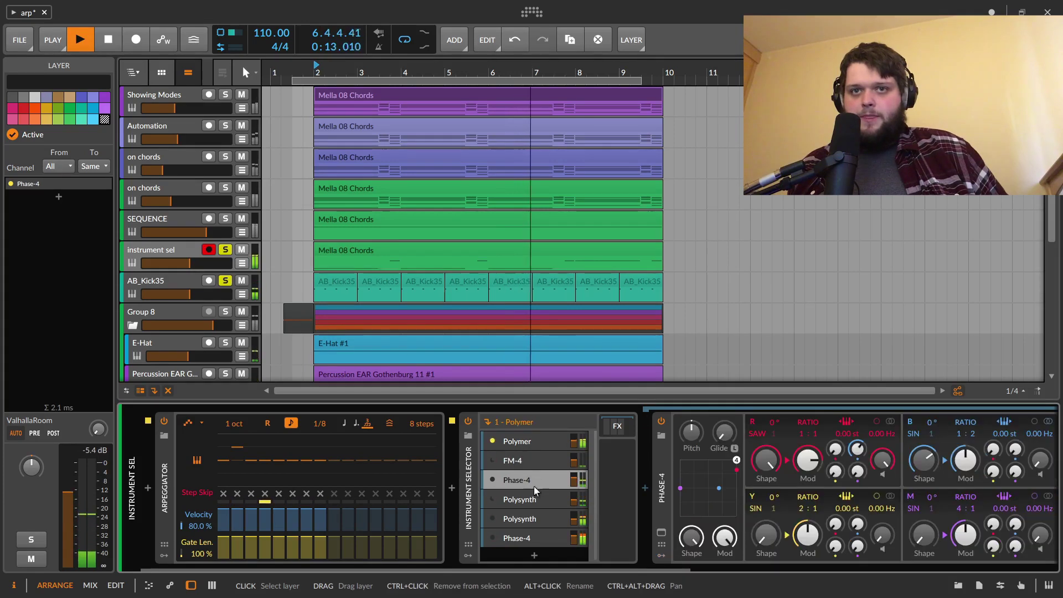
Step: Vary the third layer's Phase-4 oscillator and filter settings, including 24.0% filter feedback, and add another Phase-4 layer at the end of the list
{"action": "left_click_drag", "start_coordinate": [550, 563], "coordinate": [716, 561]}
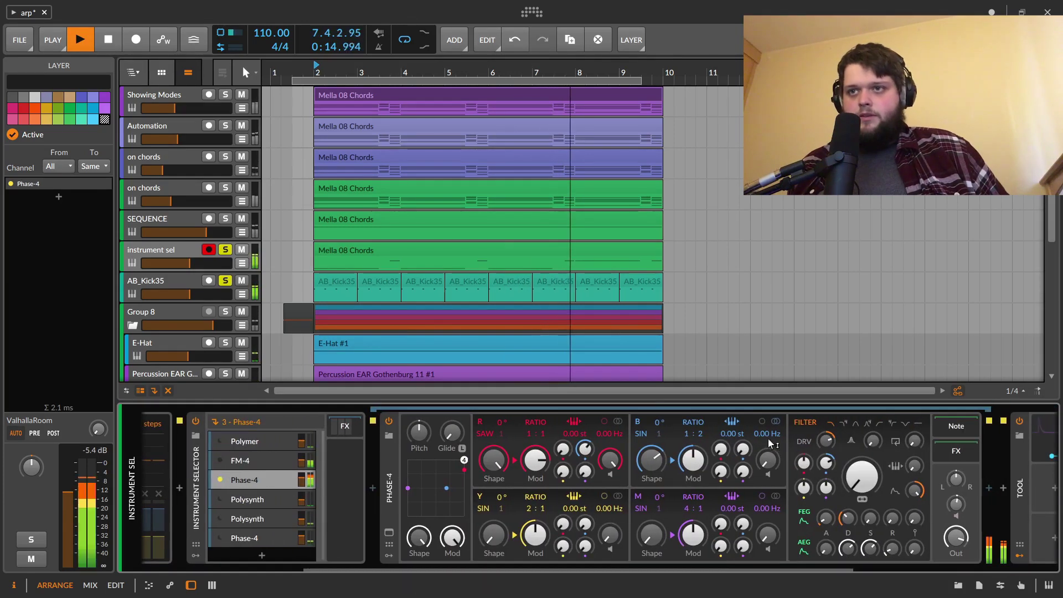
{"action": "left_click_drag", "start_coordinate": [853, 478], "coordinate": [853, 439]}
{"action": "left_click_drag", "start_coordinate": [652, 461], "coordinate": [693, 437]}
{"action": "left_click_drag", "start_coordinate": [536, 461], "coordinate": [536, 477]}
{"action": "left_click_drag", "start_coordinate": [863, 477], "coordinate": [862, 437]}
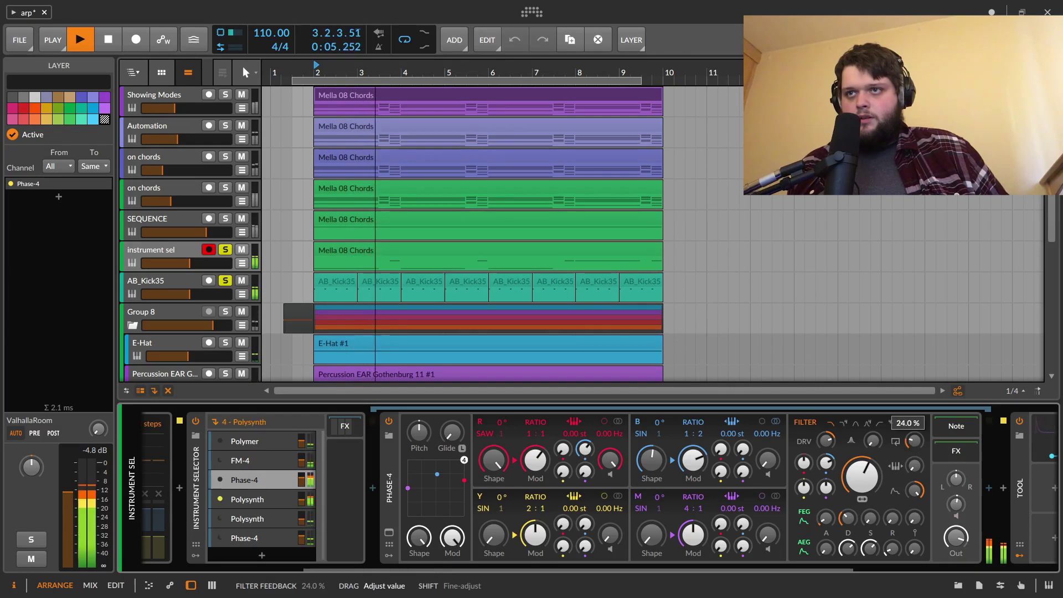
{"action": "left_click_drag", "start_coordinate": [862, 478], "coordinate": [874, 416]}
{"action": "left_click_drag", "start_coordinate": [792, 569], "coordinate": [601, 569]}
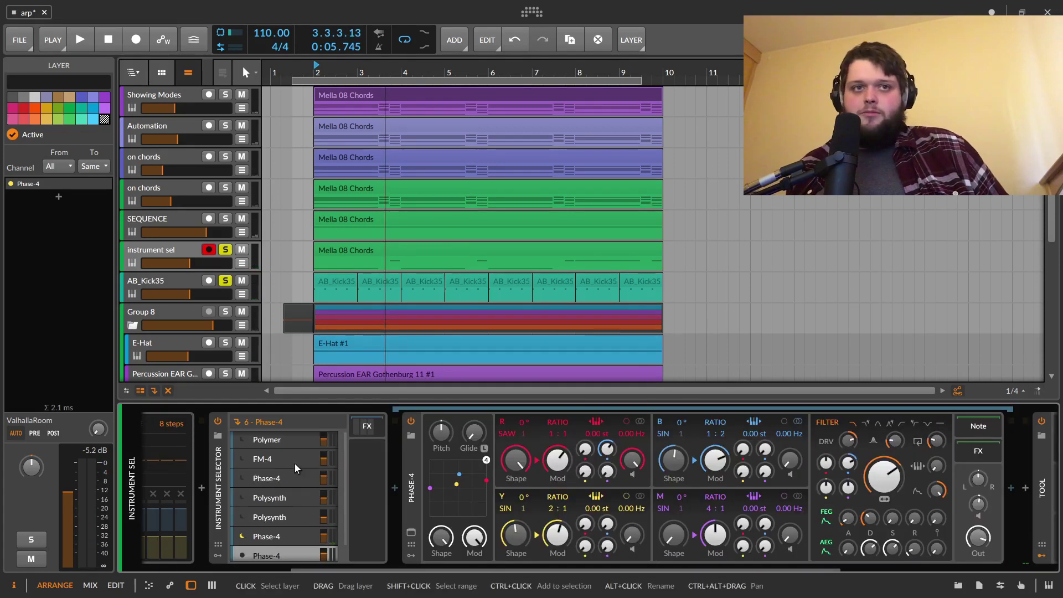
Step: Look through the Instrument Selector's extended layer list and play the track in Round-robin mode
{"action": "left_click_drag", "start_coordinate": [535, 570], "coordinate": [324, 564]}
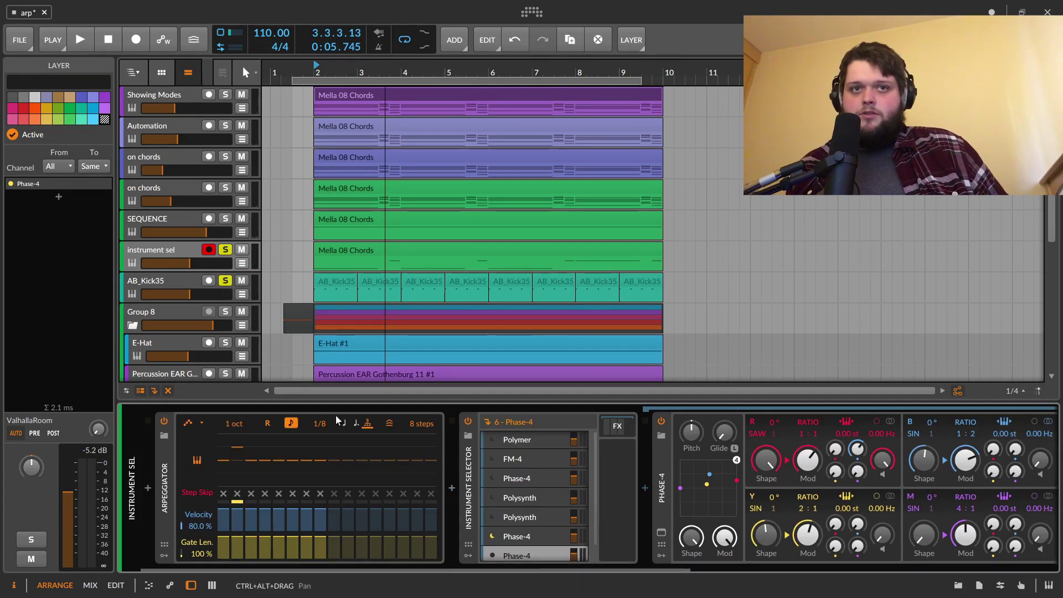
{"action": "scroll", "coordinate": [535, 500], "scroll_direction": "down", "scroll_amount": 1}
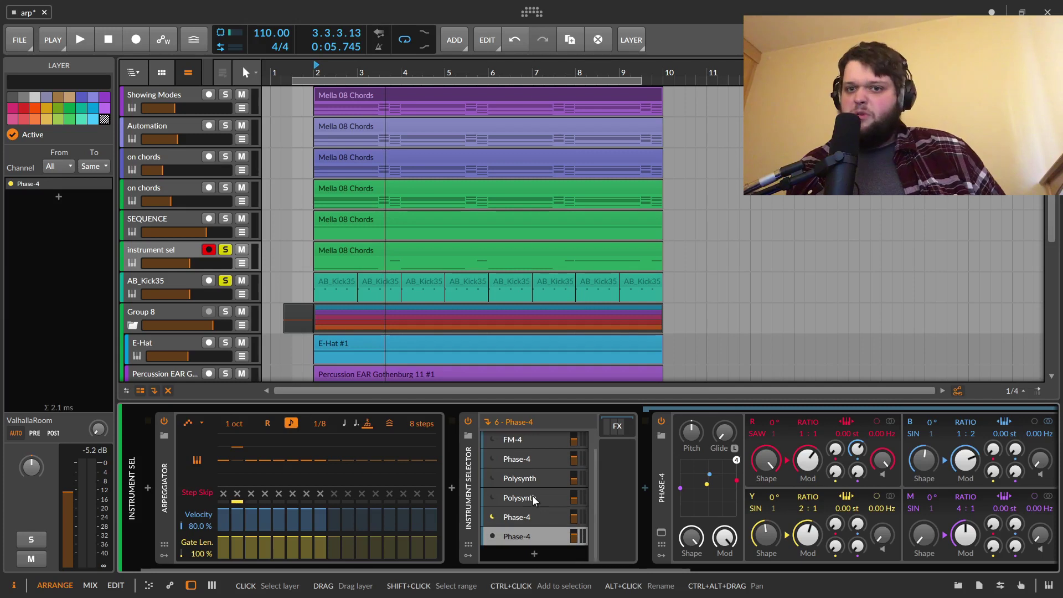
{"action": "scroll", "coordinate": [535, 501], "scroll_direction": "up", "scroll_amount": 1}
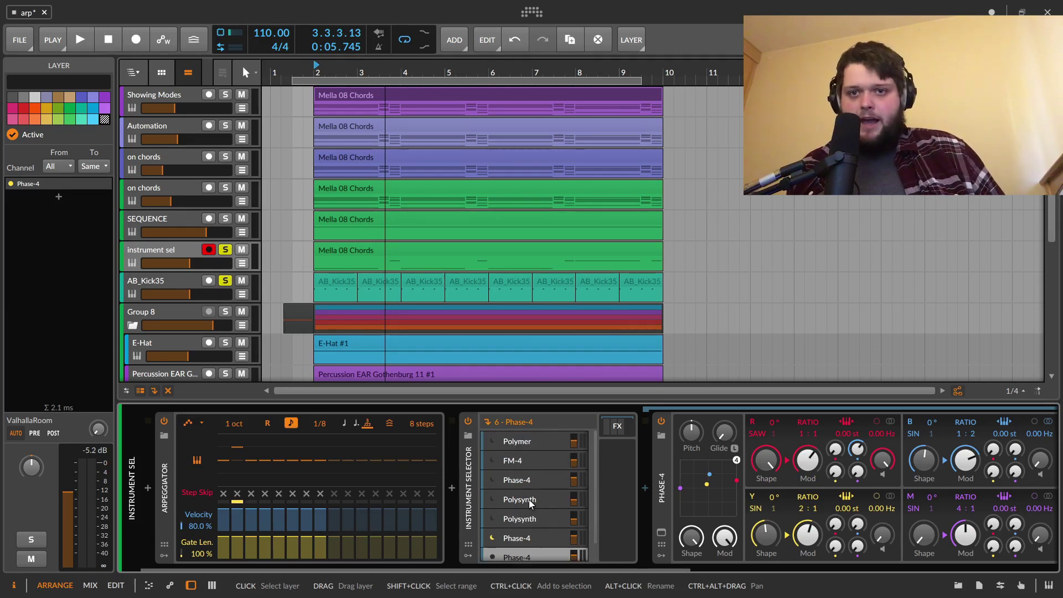
{"action": "key", "text": "space"}
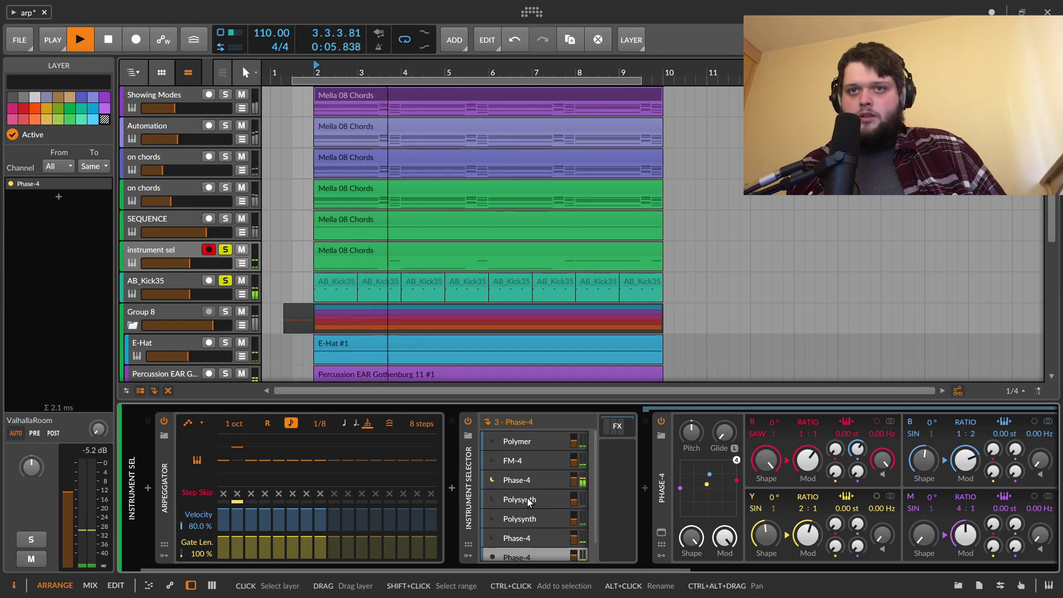
Step: Set the Instrument Selector's mode to Random and play the track with the extended layers
{"action": "left_click", "coordinate": [468, 476]}
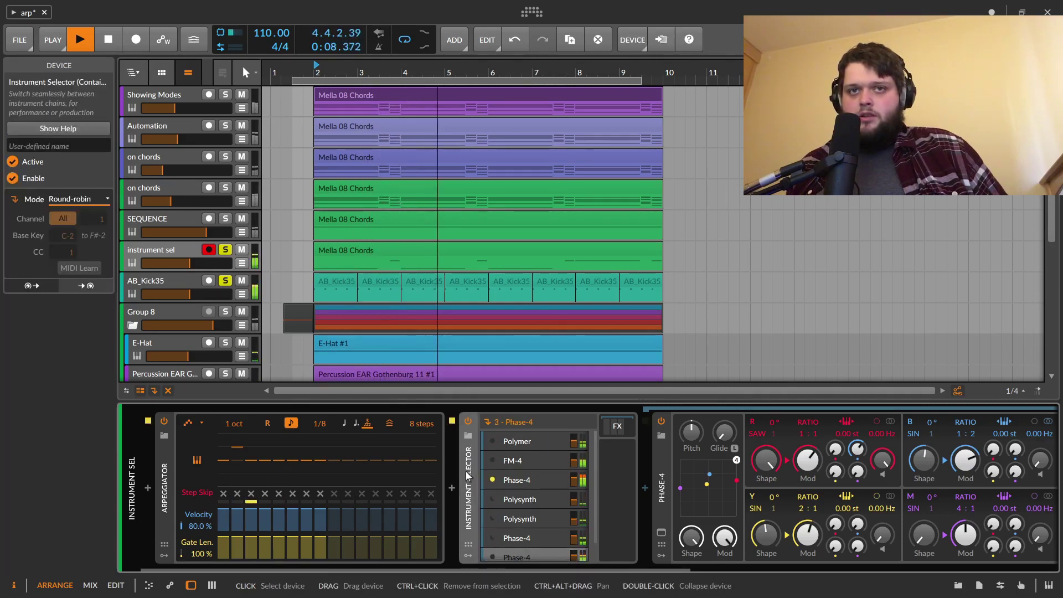
{"action": "key", "text": "space"}
{"action": "left_click", "coordinate": [70, 200]}
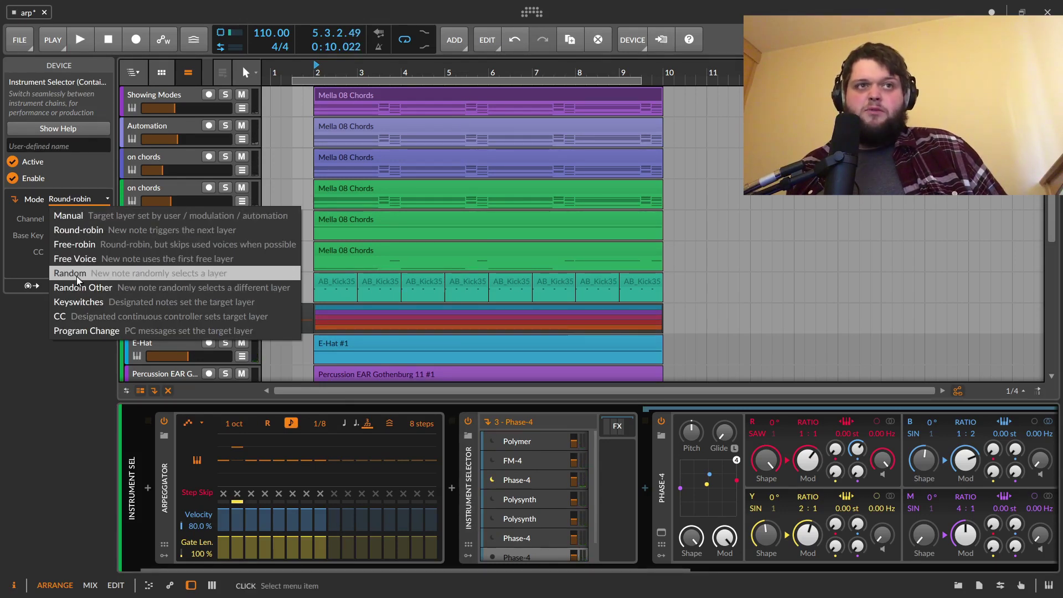
{"action": "left_click", "coordinate": [77, 275]}
{"action": "key", "text": "space"}
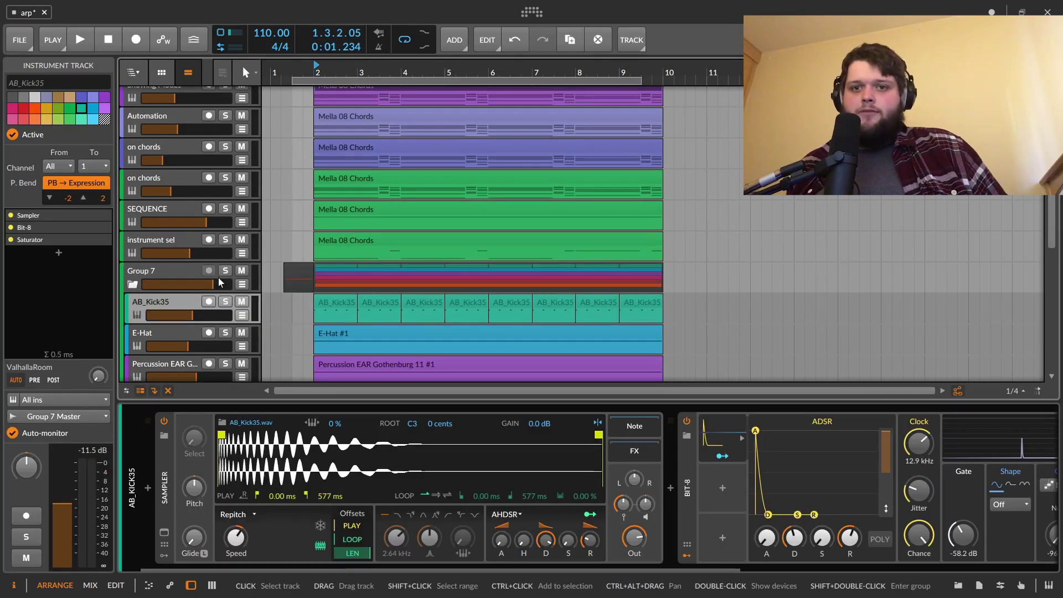
Step: Solo Group 7, look over its drum tracks and the snare track's Arpeggiator, and play the group
{"action": "left_click", "coordinate": [225, 270]}
{"action": "scroll", "coordinate": [250, 321], "scroll_direction": "down", "scroll_amount": 2}
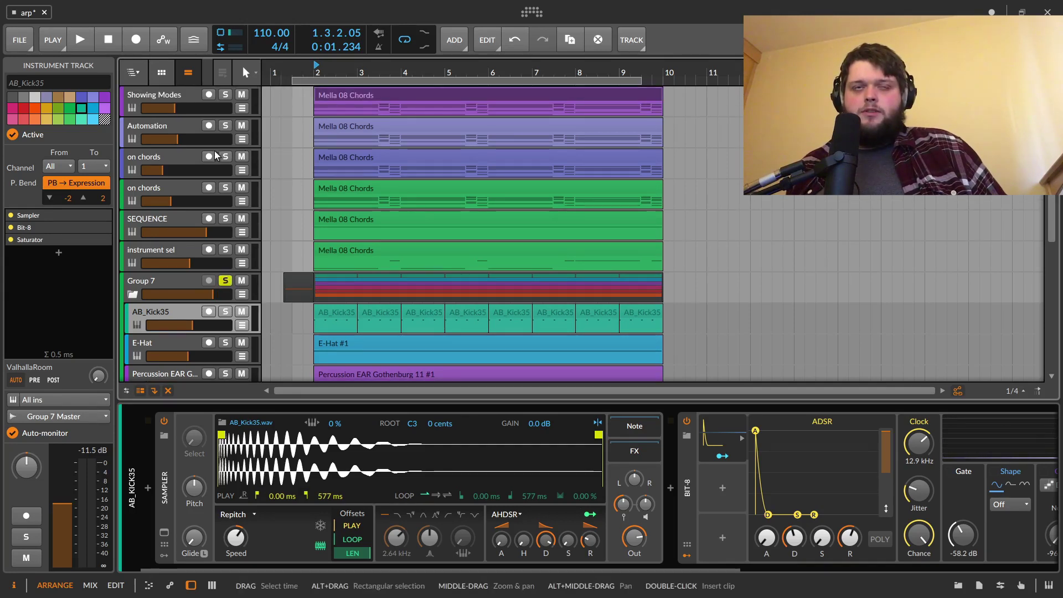
{"action": "left_click", "coordinate": [165, 262]}
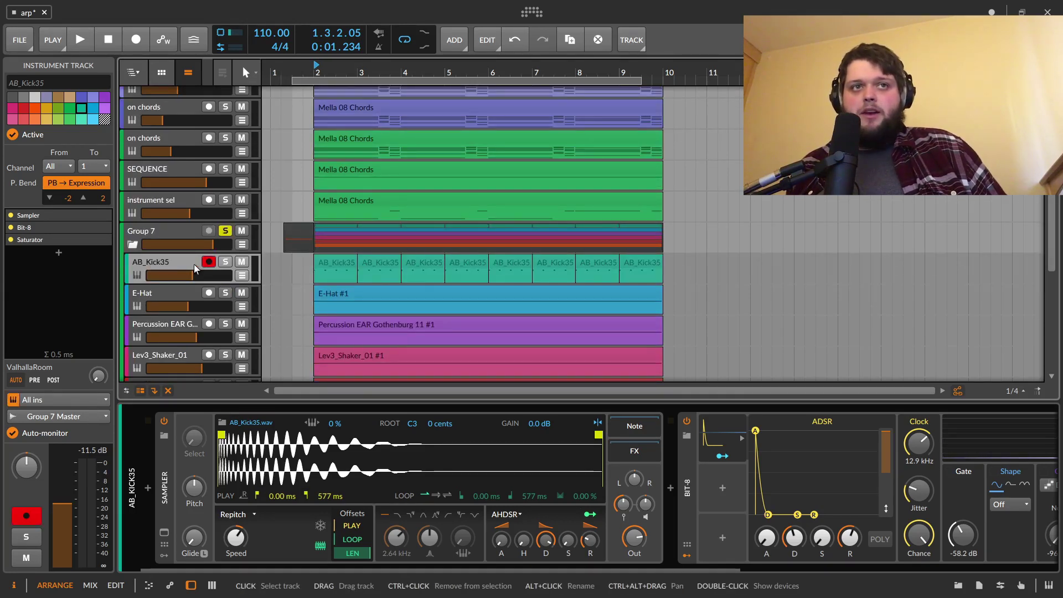
{"action": "left_click", "coordinate": [158, 231]}
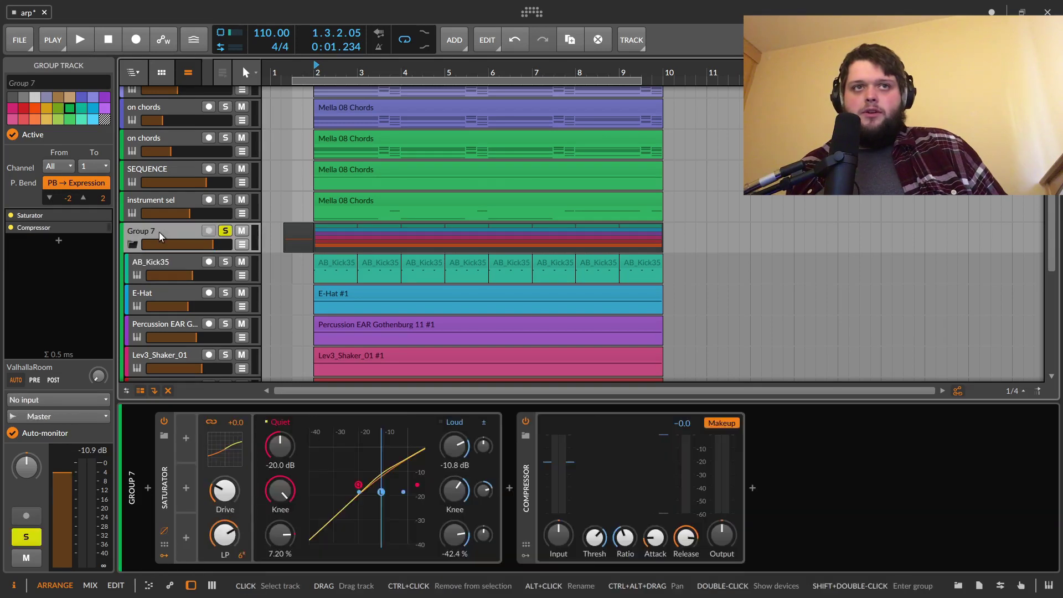
{"action": "scroll", "coordinate": [448, 219], "scroll_direction": "down", "scroll_amount": 3}
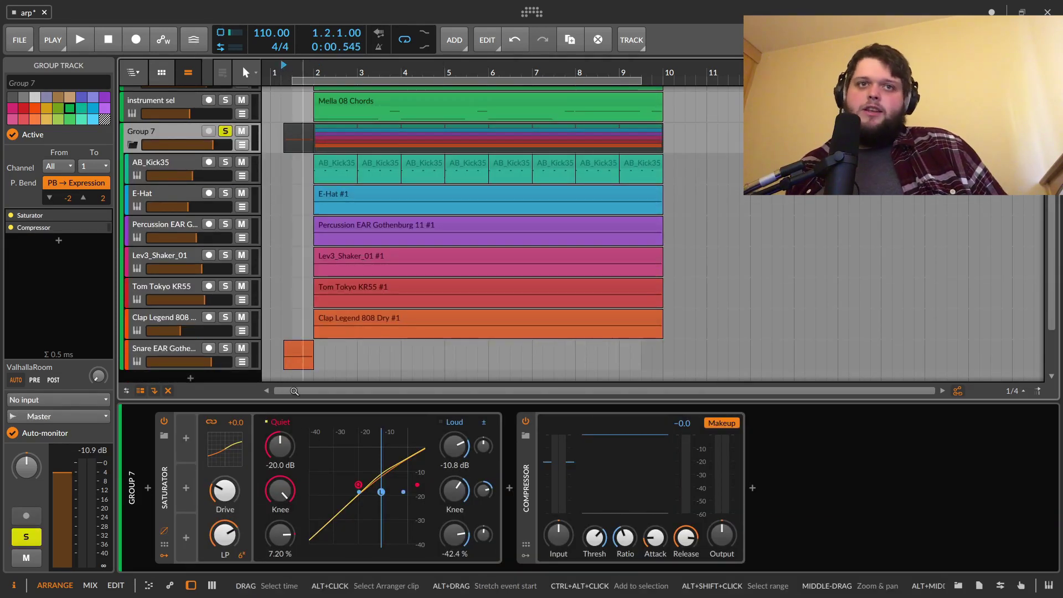
{"action": "left_click", "coordinate": [188, 360]}
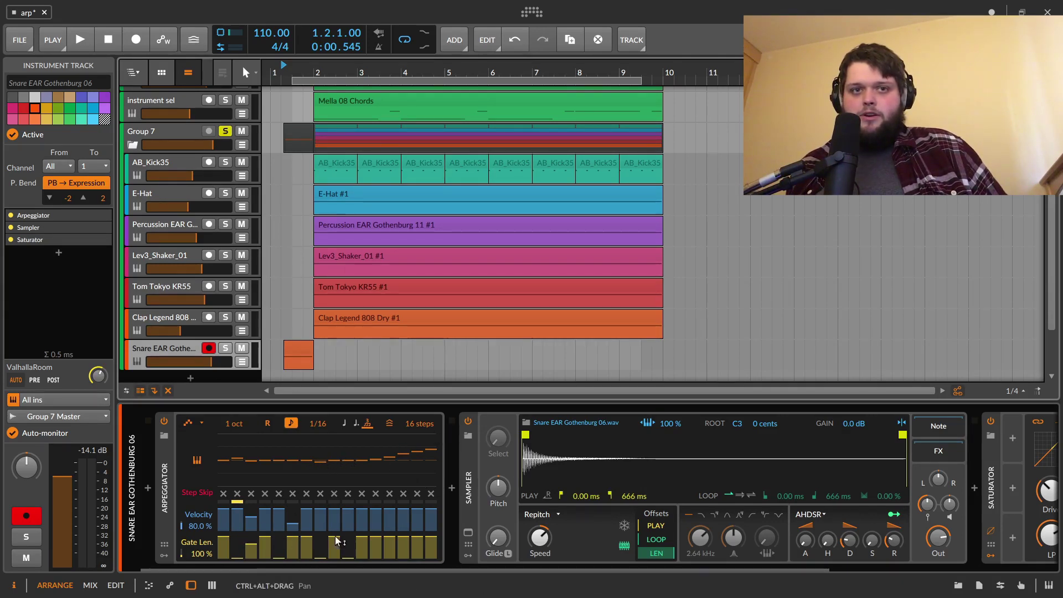
{"action": "key", "text": "space"}
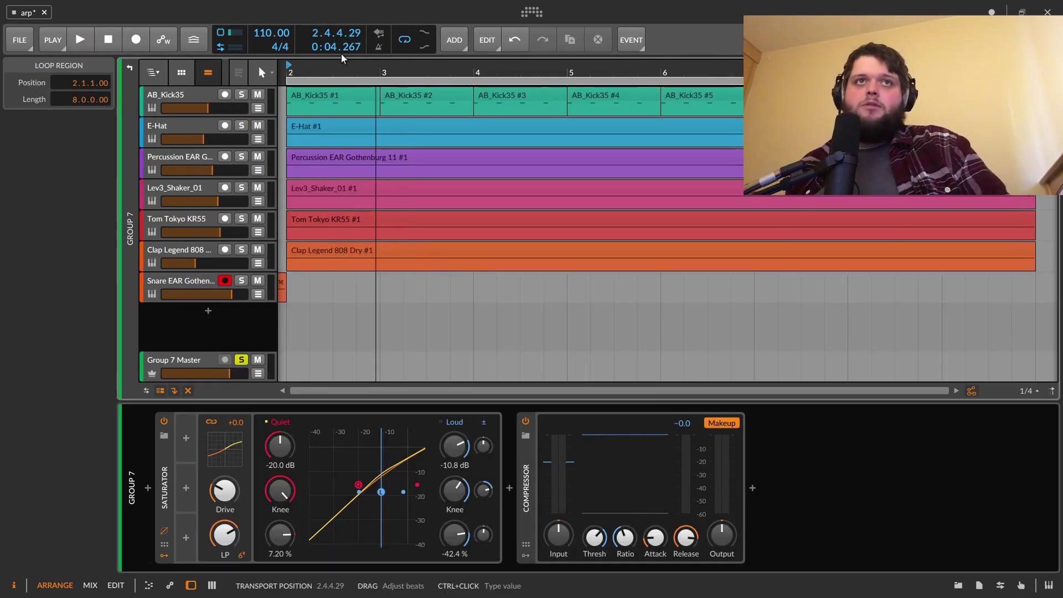
Step: Examine the Arpeggiator patterns on the E-Hat, Percussion, Tom Tokyo and Clap Legend tracks
{"action": "left_click", "coordinate": [200, 123]}
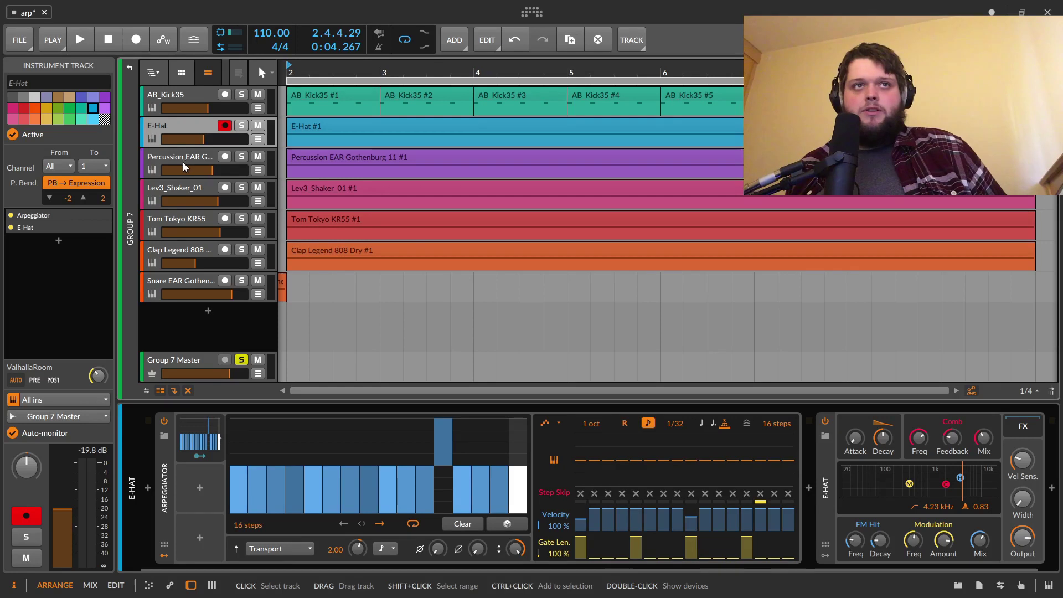
{"action": "left_click", "coordinate": [183, 162]}
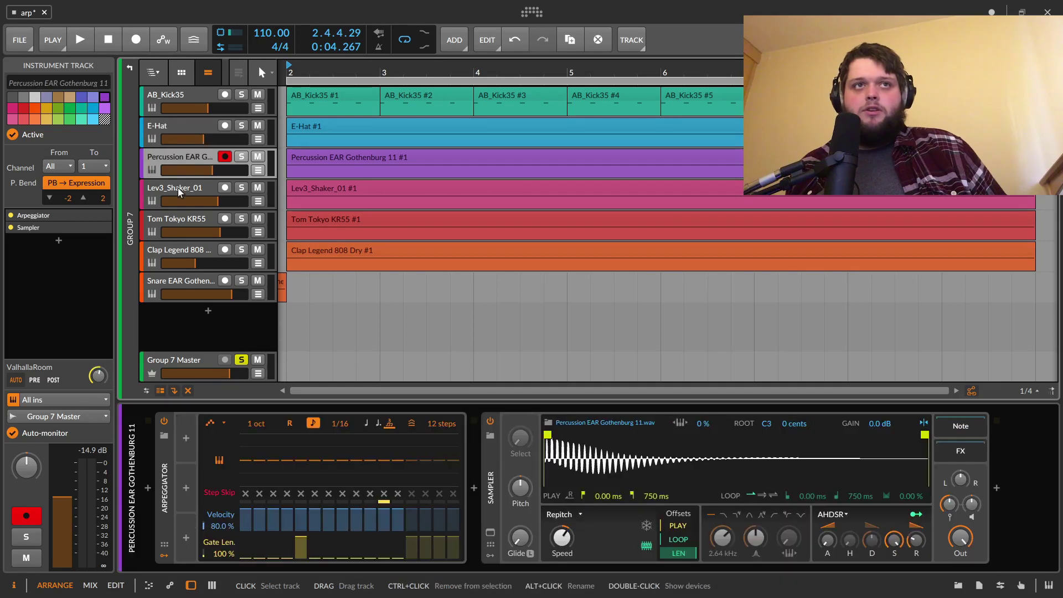
{"action": "left_click", "coordinate": [171, 220]}
{"action": "left_click", "coordinate": [173, 253]}
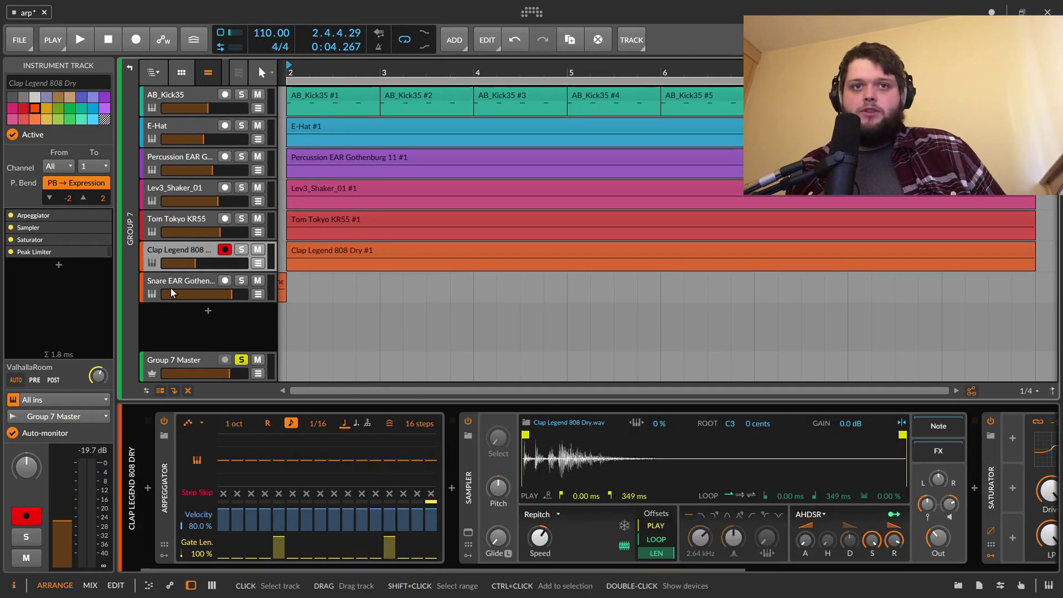
Step: Play the drum group and raise the AB_Kick35 track's volume
{"action": "key", "text": "space"}
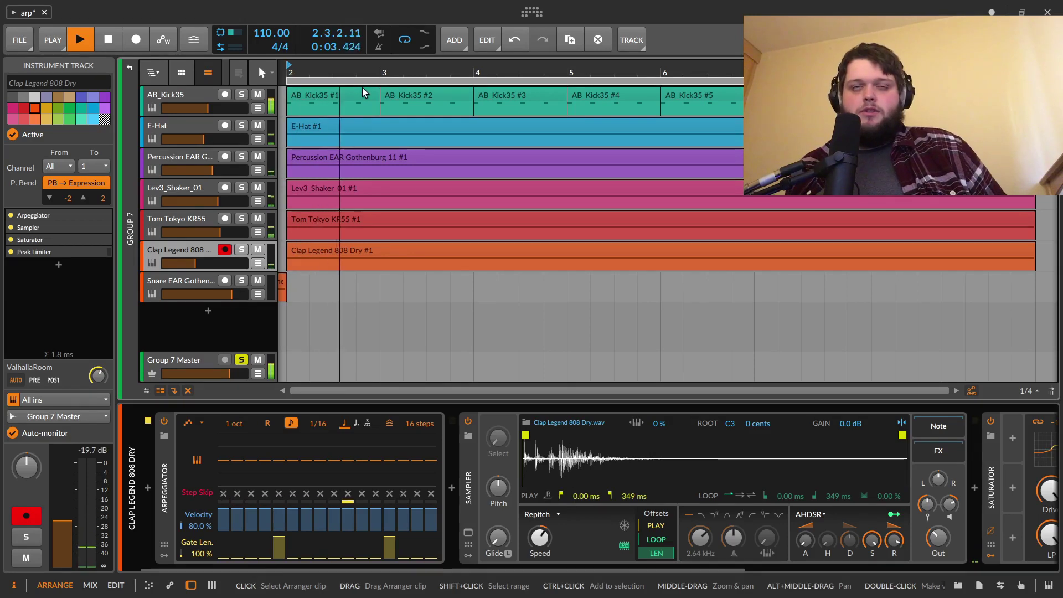
{"action": "left_click_drag", "start_coordinate": [209, 108], "coordinate": [217, 108]}
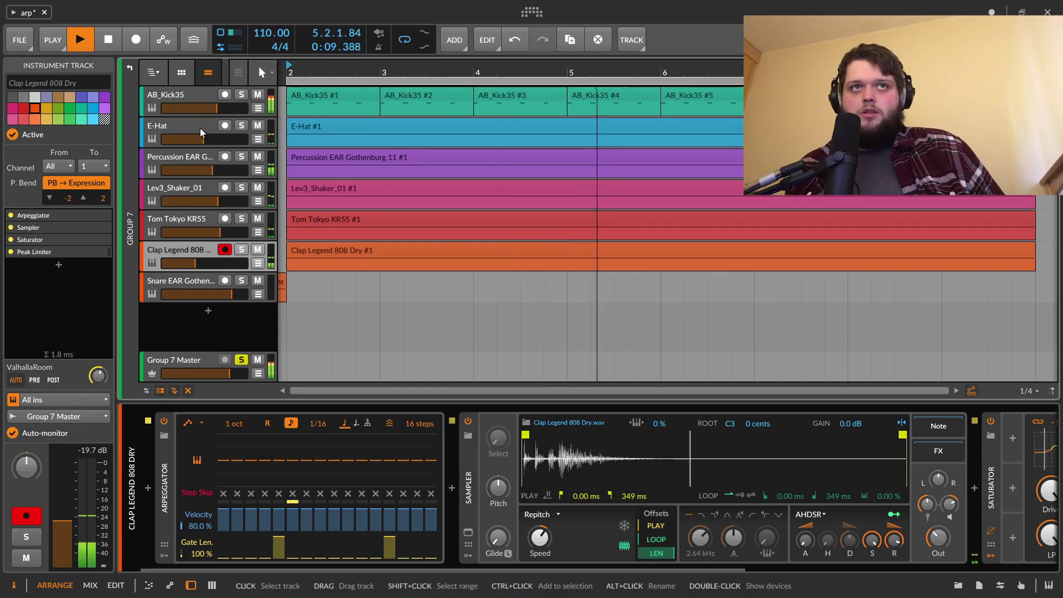
{"action": "key", "text": "space"}
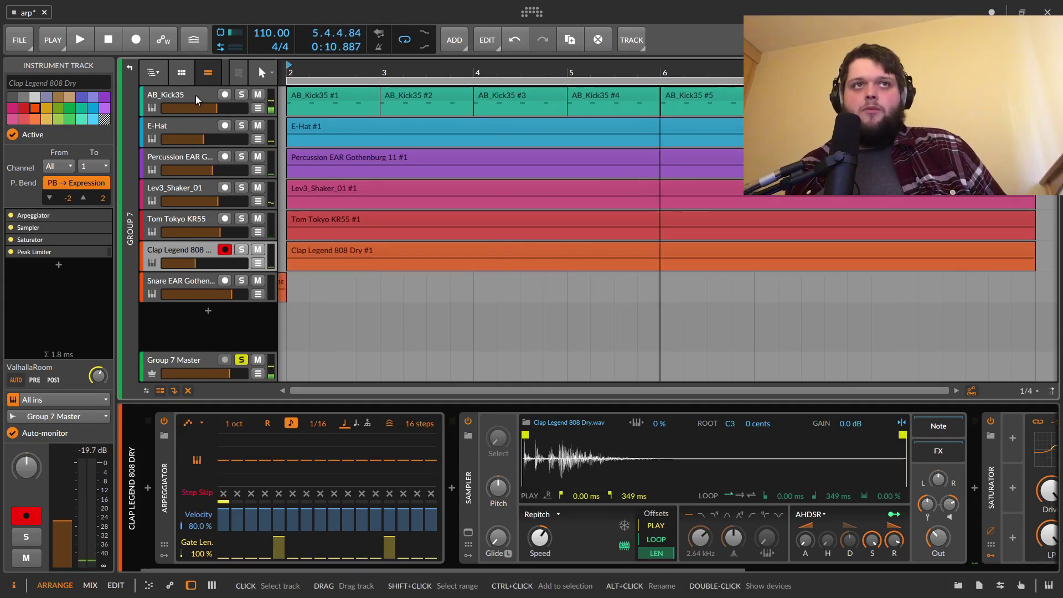
Step: Show the E-Hat track's Arpeggiator with its 16-step modulator, and solo the track during playback
{"action": "left_click", "coordinate": [195, 96]}
{"action": "left_click", "coordinate": [188, 124]}
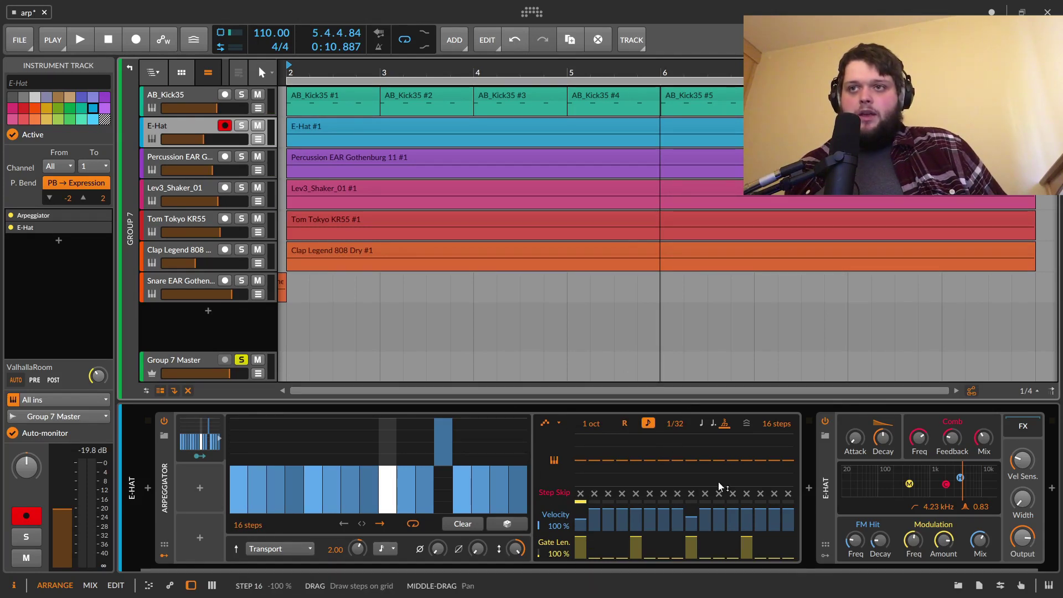
{"action": "left_click_drag", "start_coordinate": [697, 569], "coordinate": [921, 569]}
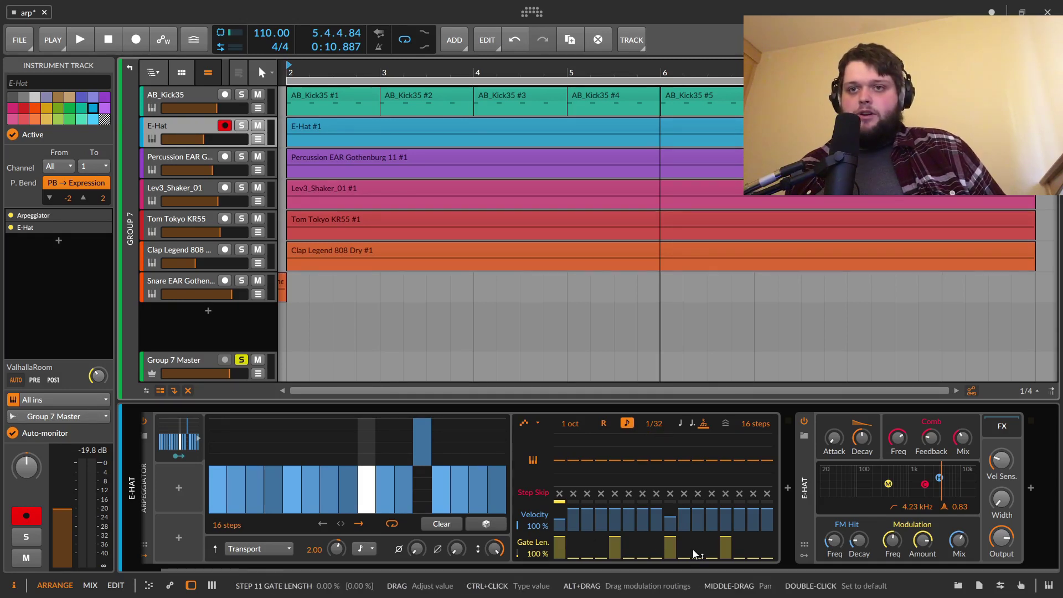
{"action": "key", "text": "space"}
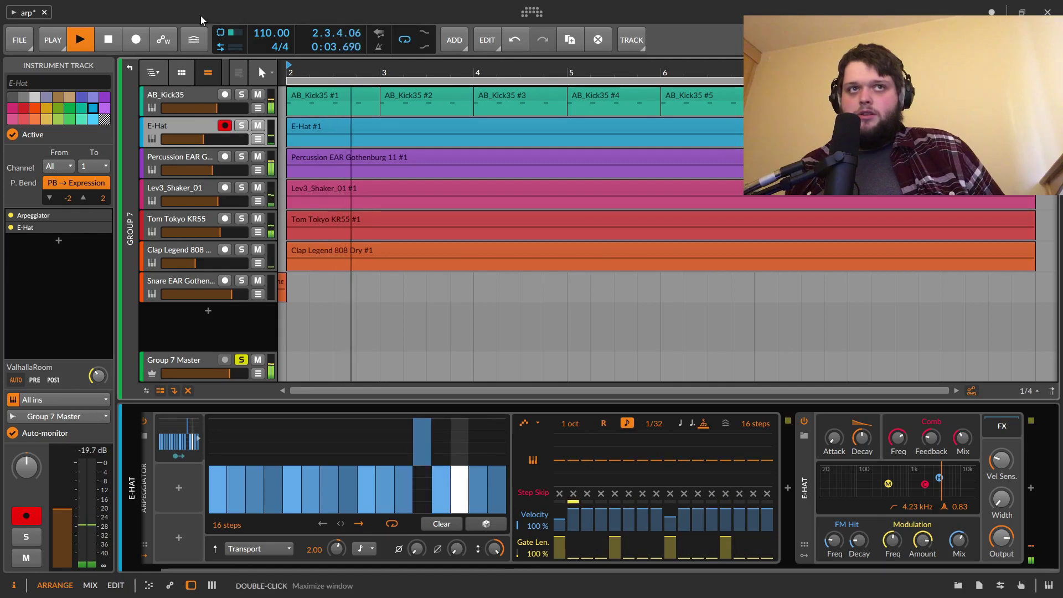
{"action": "left_click", "coordinate": [26, 536]}
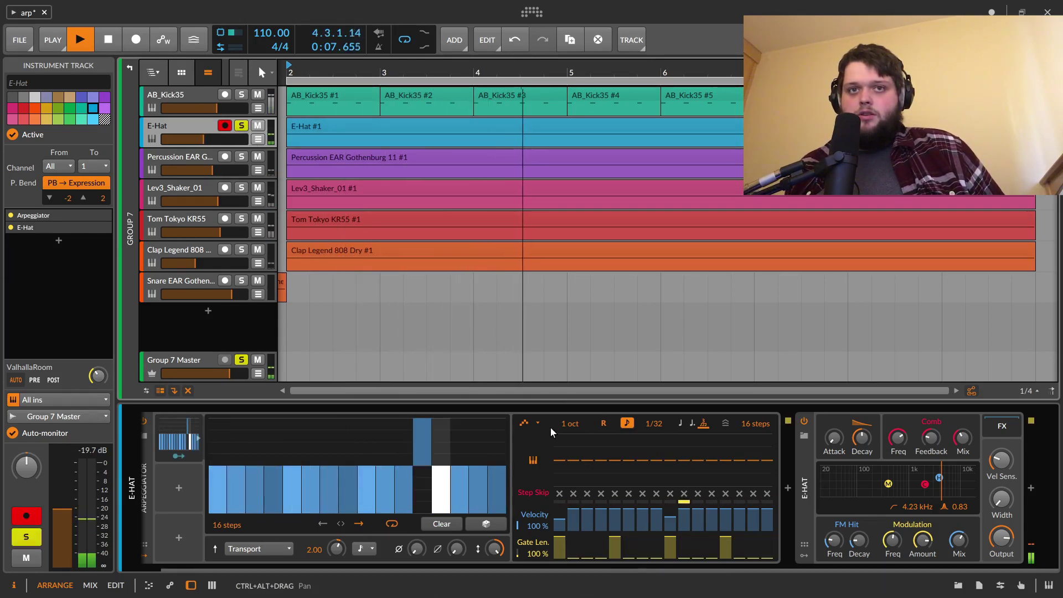
{"action": "key", "text": "space"}
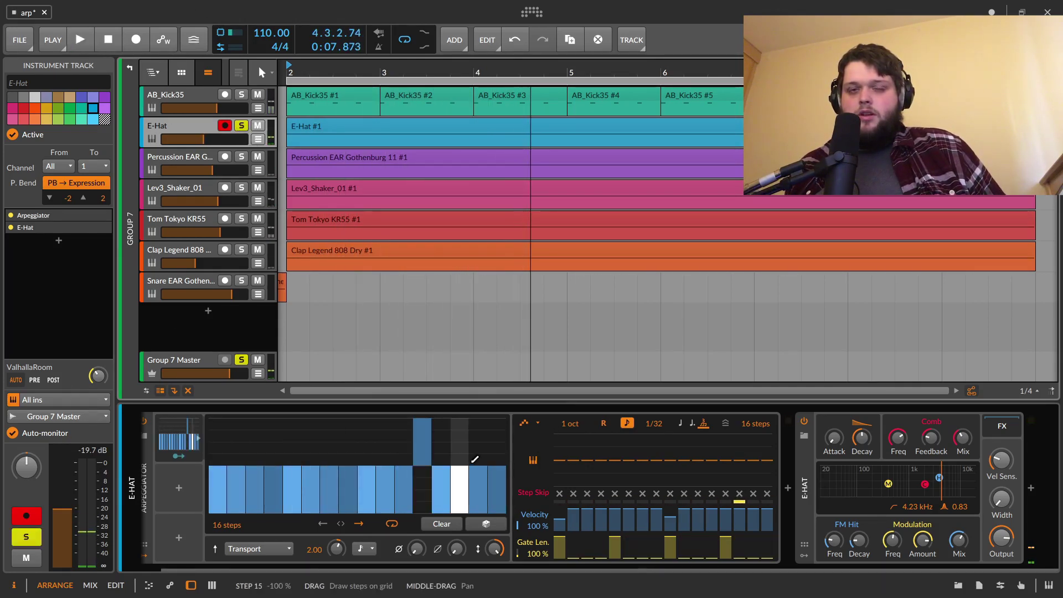
Step: Show the step modulator's gate-length targets on E-Hat, raise modulator step 8 to 100%, and play the track
{"action": "left_click", "coordinate": [176, 457]}
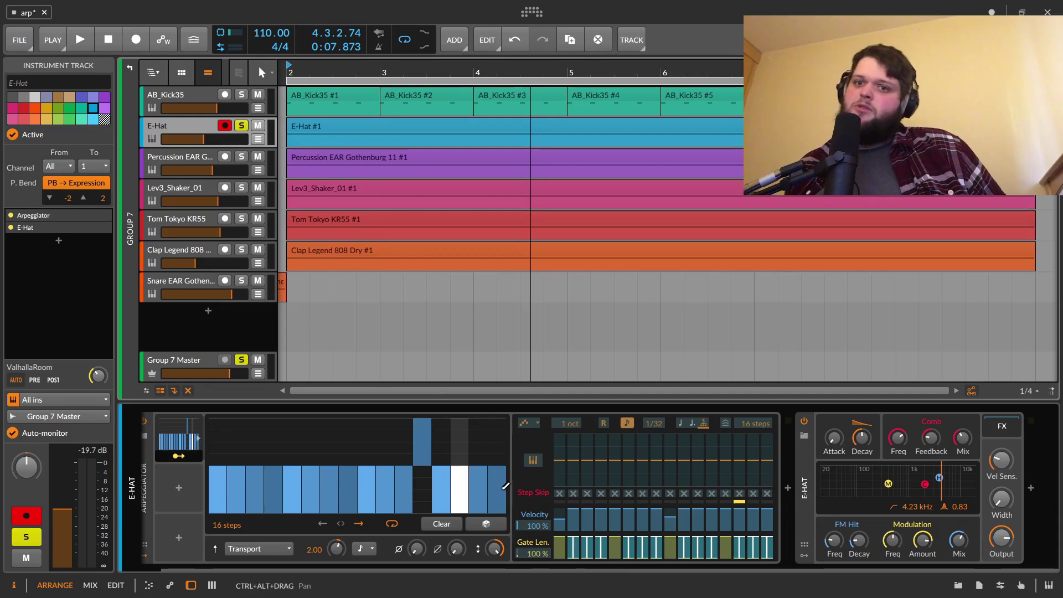
{"action": "key", "text": "space"}
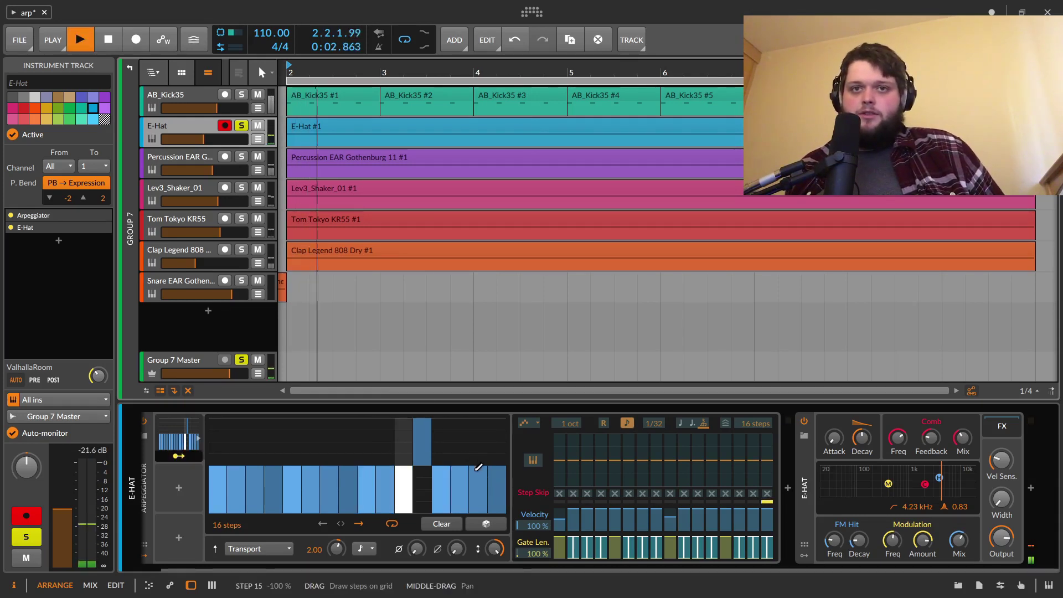
{"action": "key", "text": "space"}
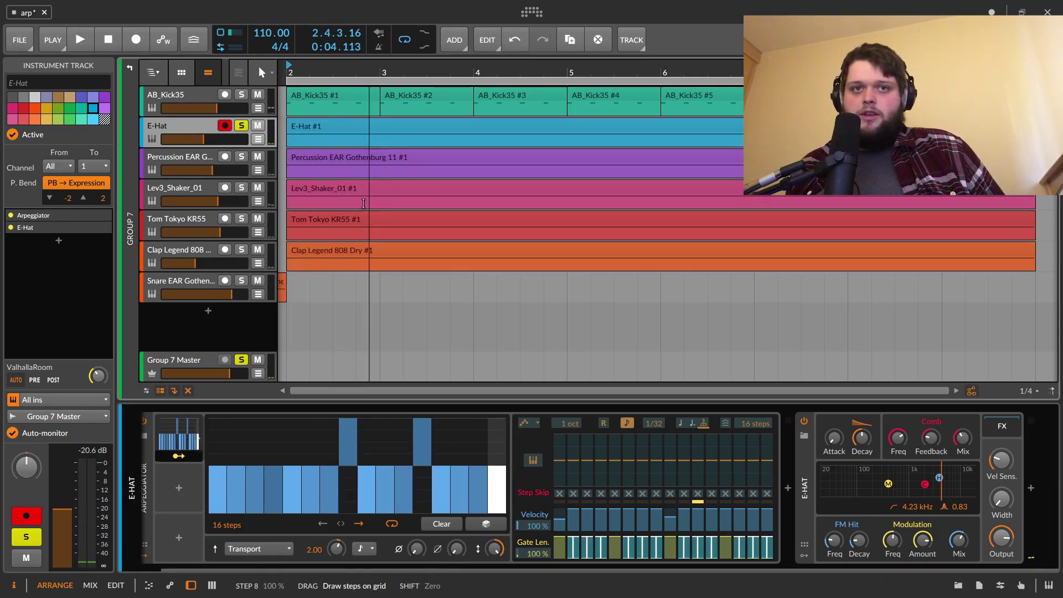
{"action": "key", "text": "space"}
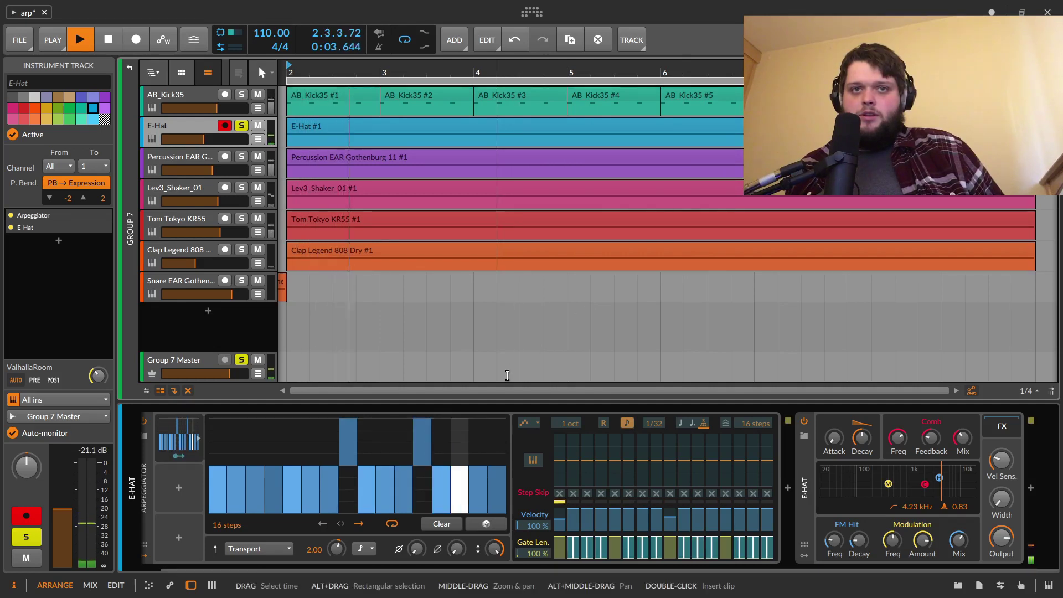
Step: Map the Velocity expression to E-Hat's Decay (+1.218), FM C Freq (+13.20), FM Mix (+0.192) and FM M Freq (+21.60), and start playback
{"action": "left_click", "coordinate": [255, 437]}
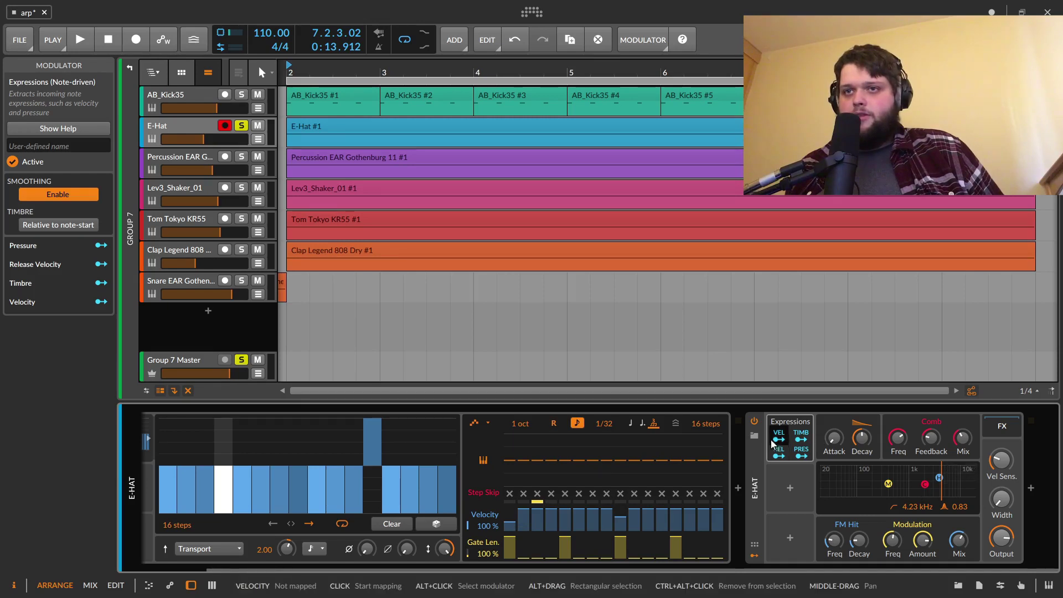
{"action": "left_click_drag", "start_coordinate": [849, 439], "coordinate": [862, 461]}
{"action": "left_click_drag", "start_coordinate": [834, 541], "coordinate": [835, 532]}
{"action": "left_click_drag", "start_coordinate": [961, 544], "coordinate": [960, 539]}
{"action": "left_click_drag", "start_coordinate": [893, 542], "coordinate": [893, 535]}
{"action": "key", "text": "space"}
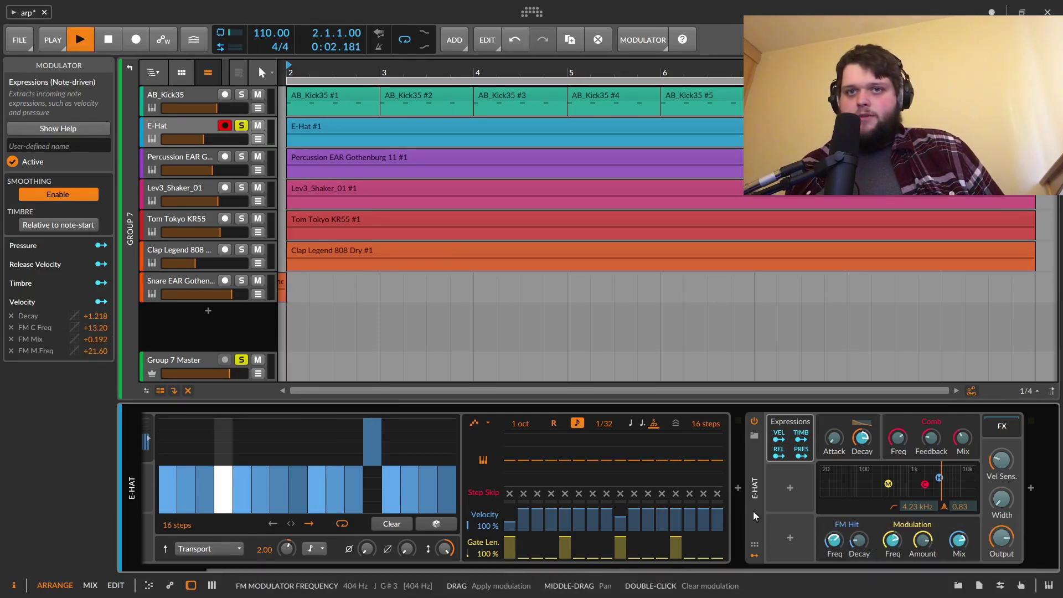
Step: Lower the velocity of Arpeggiator step 2 on E-Hat and set the instrument's Velocity Sensitivity to 0.0 dB
{"action": "left_click_drag", "start_coordinate": [524, 513], "coordinate": [525, 526]}
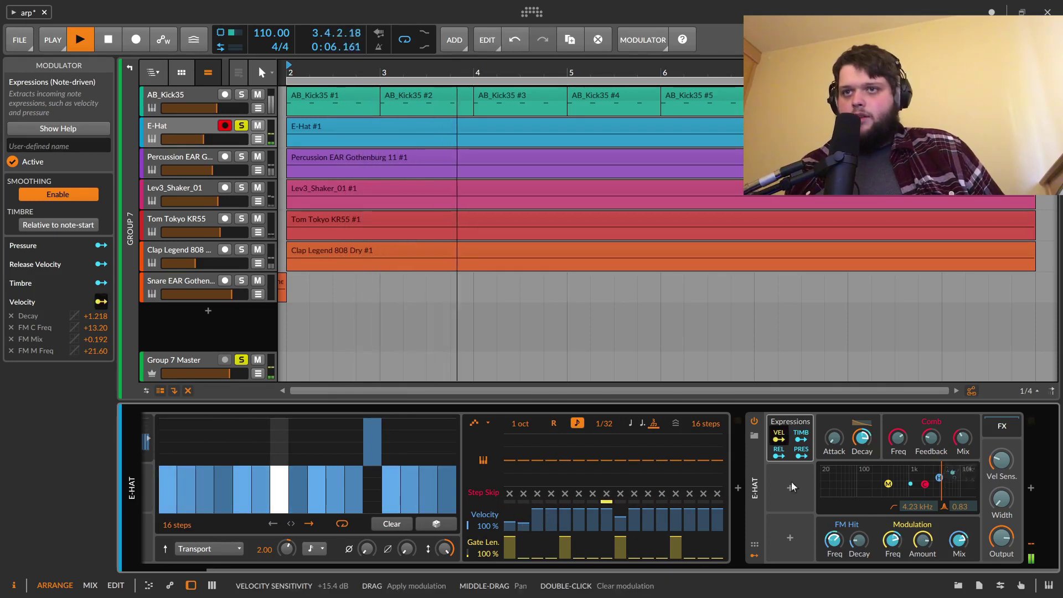
{"action": "left_click", "coordinate": [779, 440]}
{"action": "left_click_drag", "start_coordinate": [1003, 465], "coordinate": [1003, 482]}
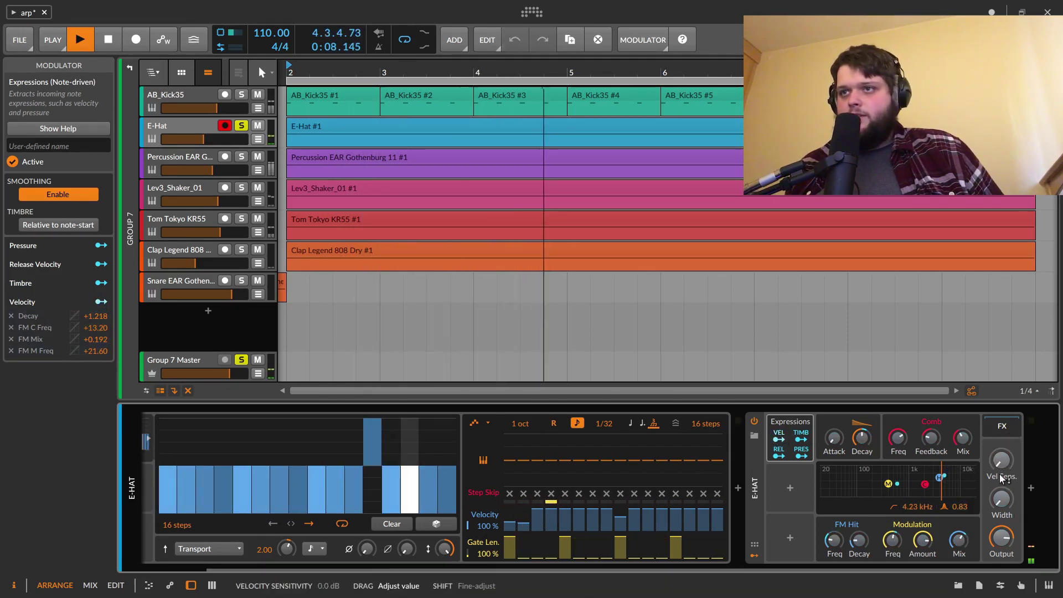
Step: Vary the E-Hat Arpeggiator's step velocities from step 3 to step 13, accenting steps 5, 9 and 13
{"action": "mouse_move", "coordinate": [537, 513]}
{"action": "left_mouse_down"}
{"action": "mouse_move", "coordinate": [537, 523]}
{"action": "mouse_move", "coordinate": [565, 533]}
{"action": "mouse_move", "coordinate": [577, 521]}
{"action": "left_mouse_up"}
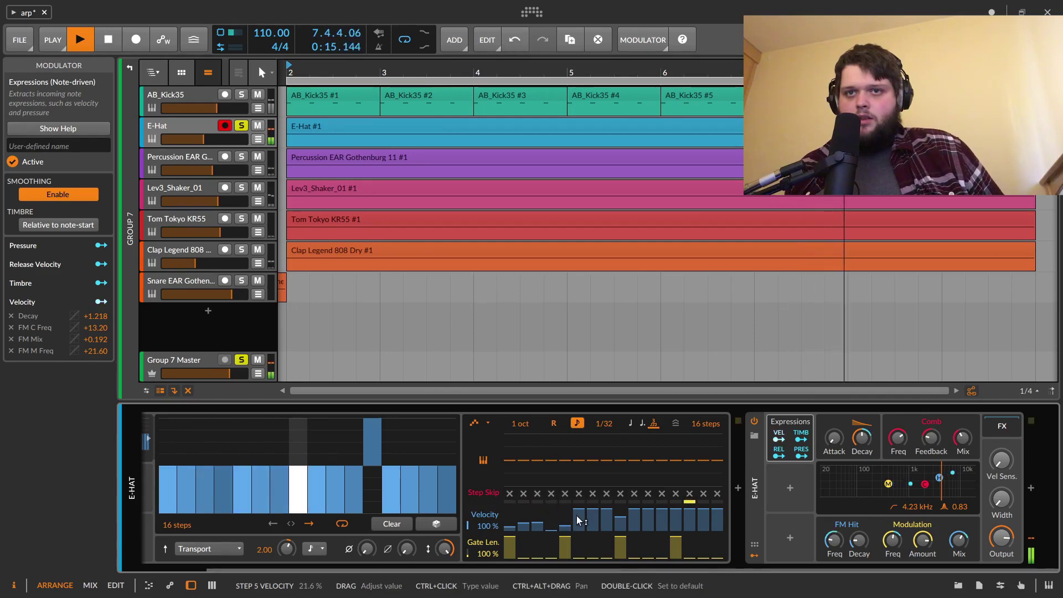
{"action": "mouse_move", "coordinate": [647, 521]}
{"action": "left_mouse_down"}
{"action": "mouse_move", "coordinate": [676, 521]}
{"action": "mouse_move", "coordinate": [637, 512]}
{"action": "mouse_move", "coordinate": [613, 529]}
{"action": "mouse_move", "coordinate": [578, 530]}
{"action": "left_mouse_up"}
{"action": "double_click", "coordinate": [622, 526]}
{"action": "left_click_drag", "start_coordinate": [675, 525], "coordinate": [674, 512]}
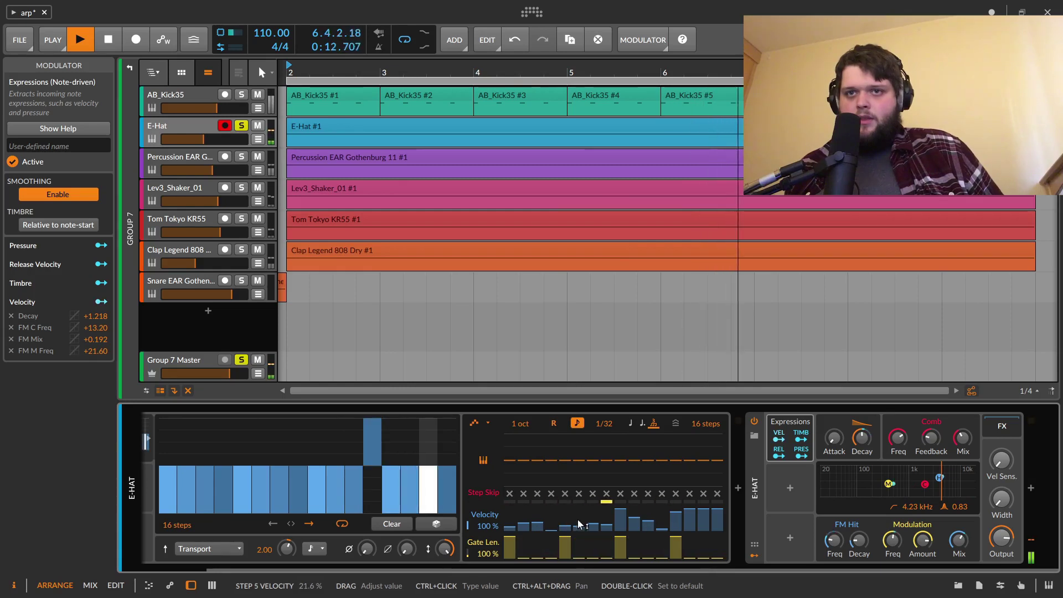
{"action": "left_click_drag", "start_coordinate": [565, 527], "coordinate": [565, 513]}
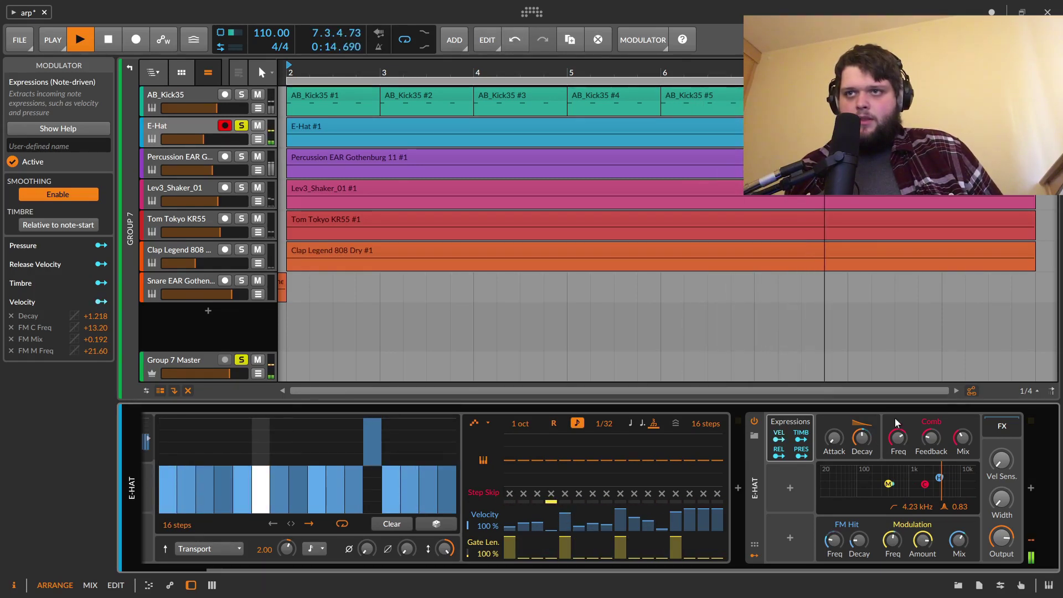
Step: Adjust E-Hat's Velocity modulation to FM C Freq +5.640, FM M Freq -4.320, FM Index -0.400, Lowcut +13.80 and Lowcut Q -0.858
{"action": "left_click_drag", "start_coordinate": [834, 540], "coordinate": [834, 551]}
{"action": "left_click_drag", "start_coordinate": [921, 544], "coordinate": [892, 556]}
{"action": "left_click_drag", "start_coordinate": [911, 507], "coordinate": [933, 510]}
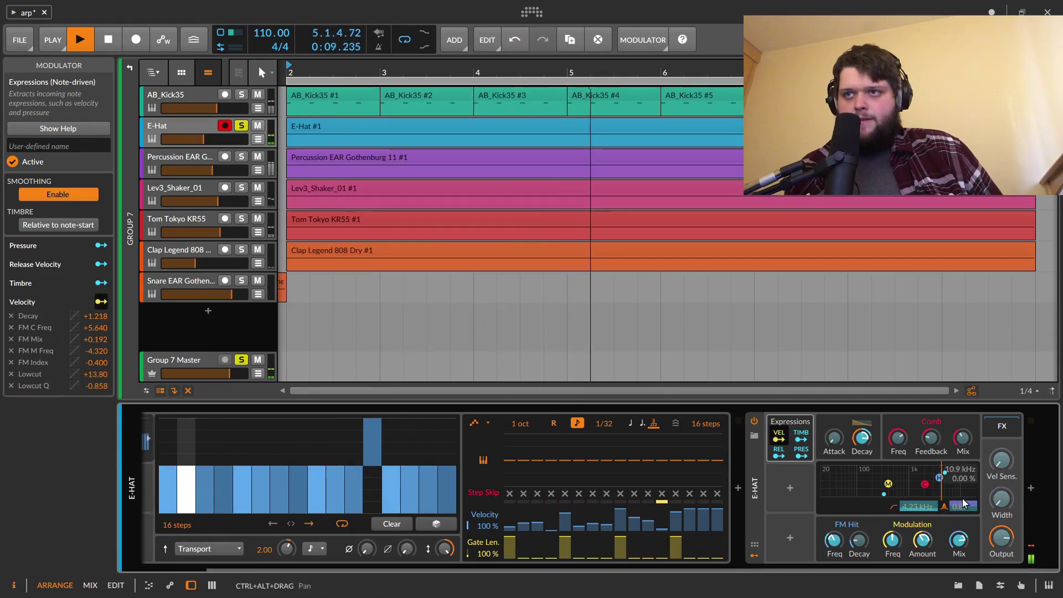
{"action": "key", "text": "Escape"}
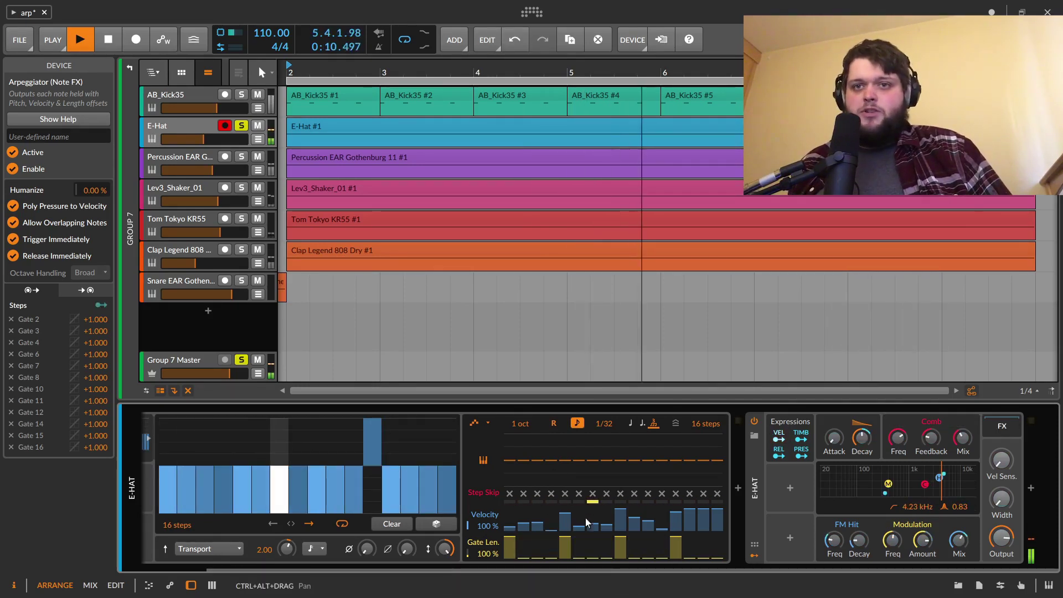
Step: Unsolo the E-Hat and Percussion EAR Gothenburg 11 tracks, and play the full drum group
{"action": "left_click", "coordinate": [241, 126]}
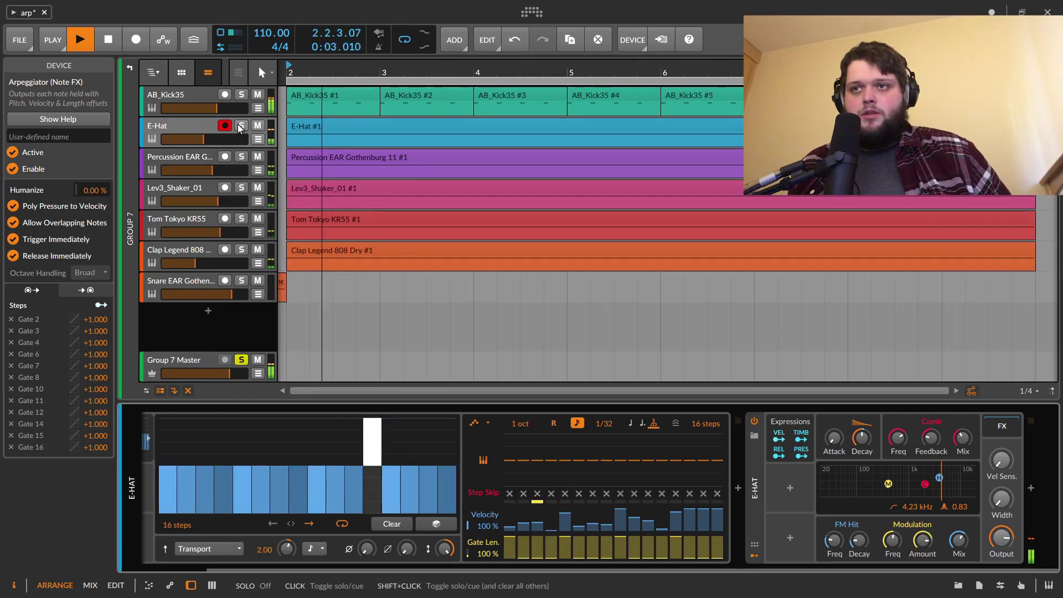
{"action": "key", "text": "space"}
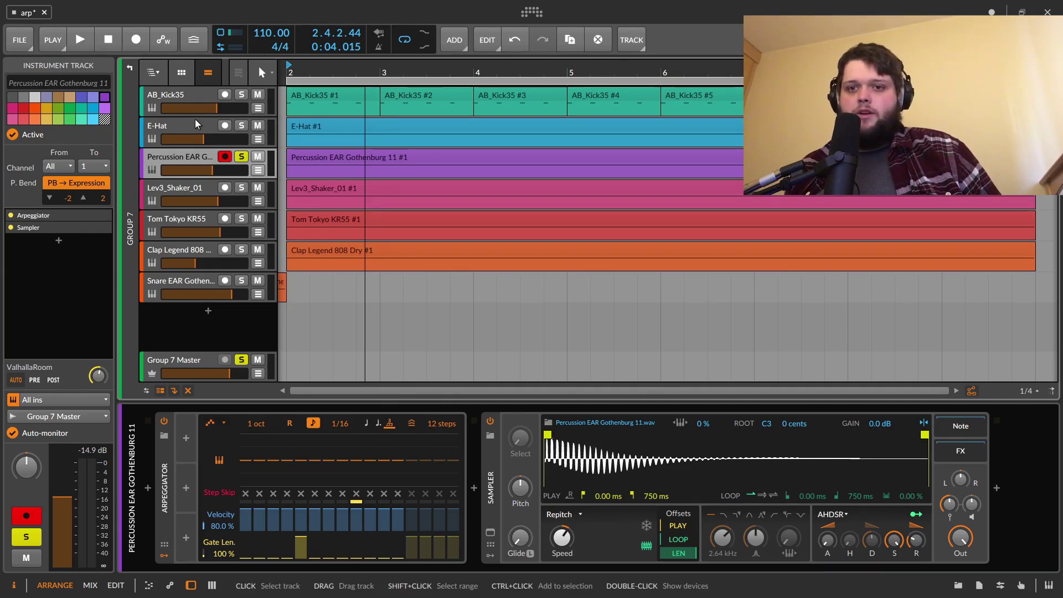
{"action": "left_click", "coordinate": [241, 157]}
{"action": "key", "text": "space"}
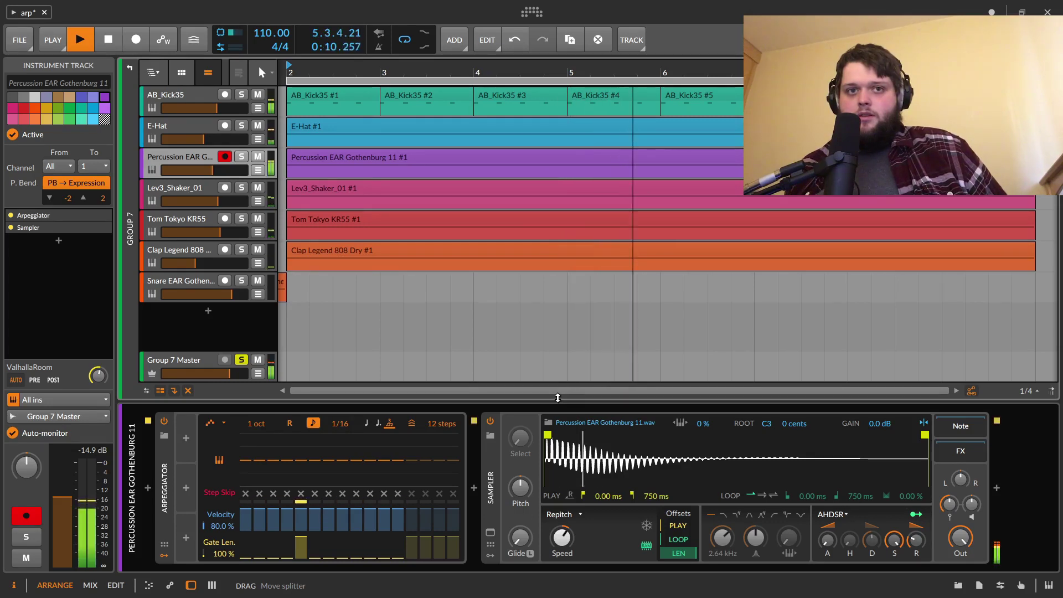
Step: Raise the gate length of step 9 in the Percussion Arpeggiator, leave step 12 at 0%, and stop playback
{"action": "left_click_drag", "start_coordinate": [356, 558], "coordinate": [358, 549]}
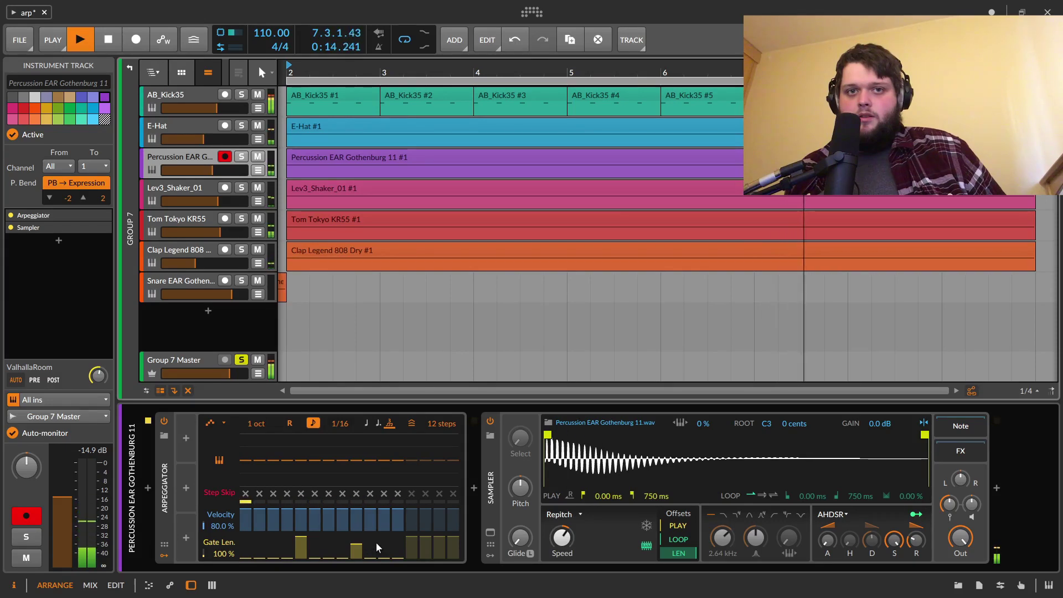
{"action": "left_click_drag", "start_coordinate": [395, 556], "coordinate": [351, 596]}
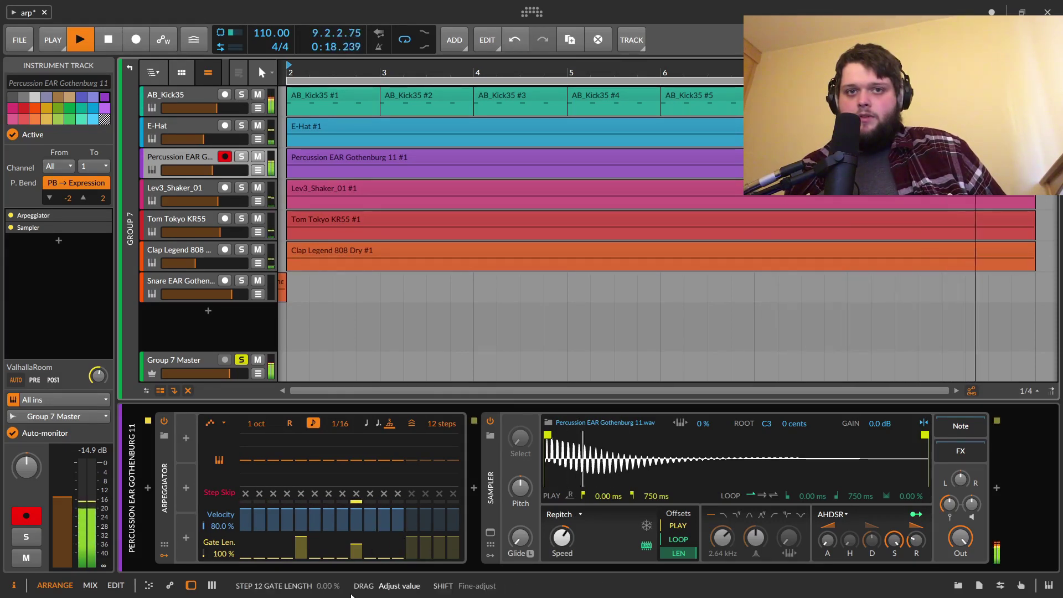
{"action": "key", "text": "space"}
Step: Show the gate-length targets of both Steps modulators on the Lev3_Shaker_01 Arpeggiator, and play the track
{"action": "left_click", "coordinate": [225, 188]}
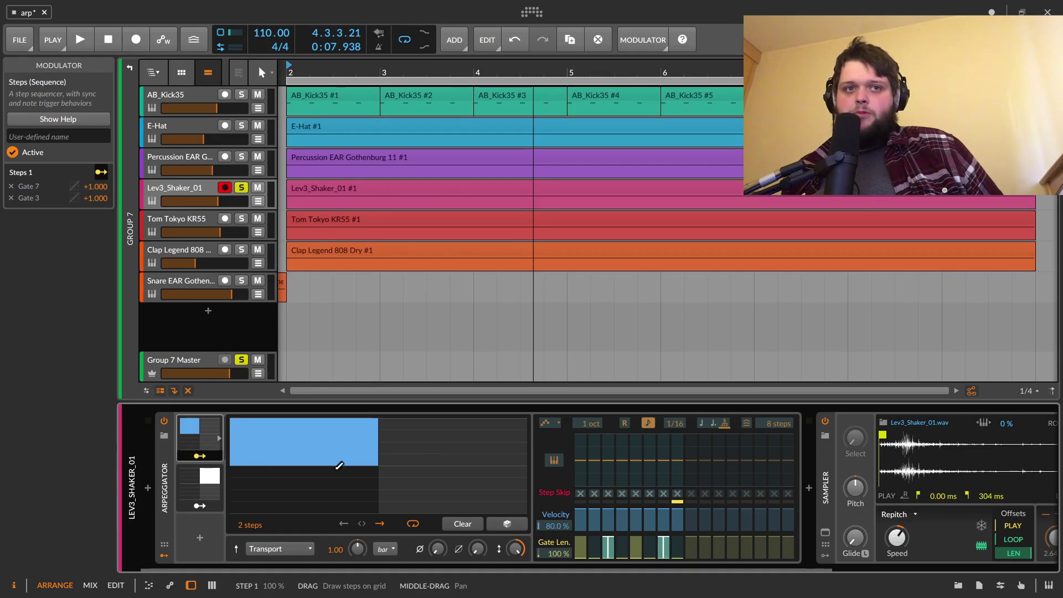
{"action": "left_click", "coordinate": [197, 459]}
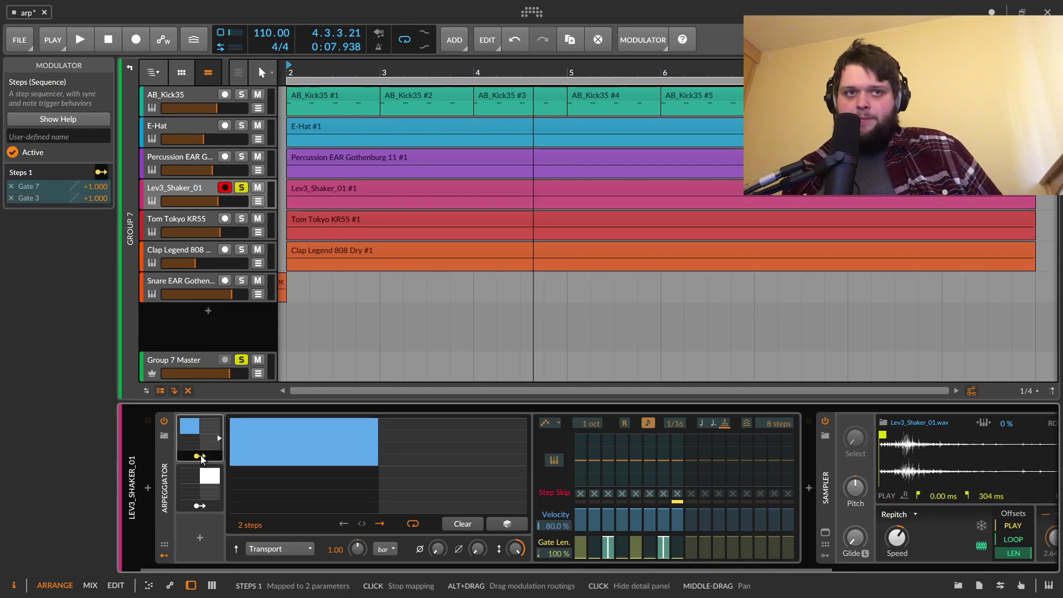
{"action": "left_click", "coordinate": [203, 508]}
{"action": "left_click", "coordinate": [199, 456]}
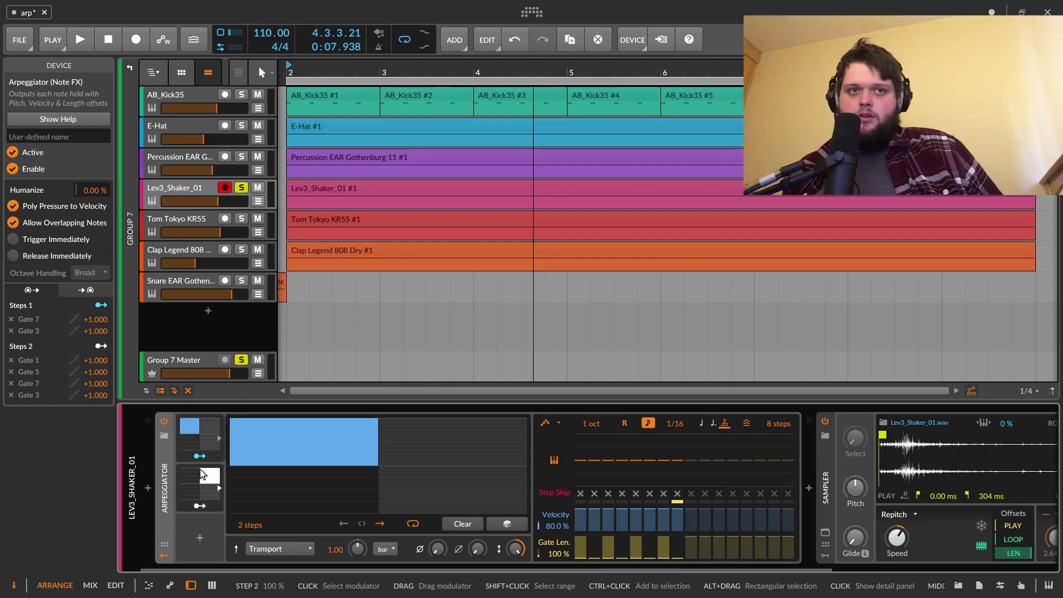
{"action": "key", "text": "space"}
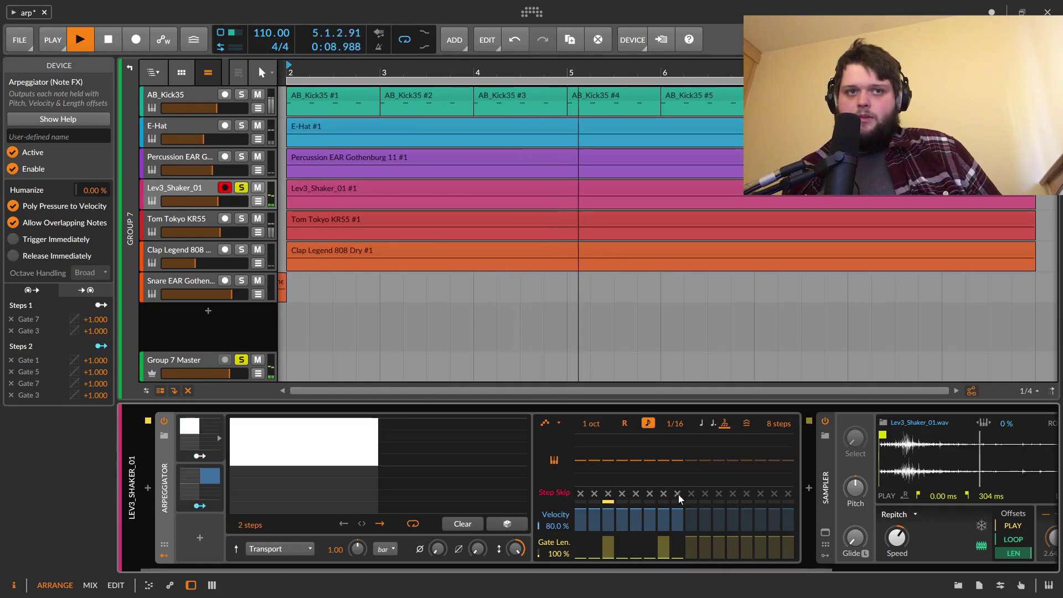
Step: Add a third Steps modulator to the Lev3_Shaker_01 Arpeggiator and set it to 8 steps
{"action": "left_click", "coordinate": [194, 538]}
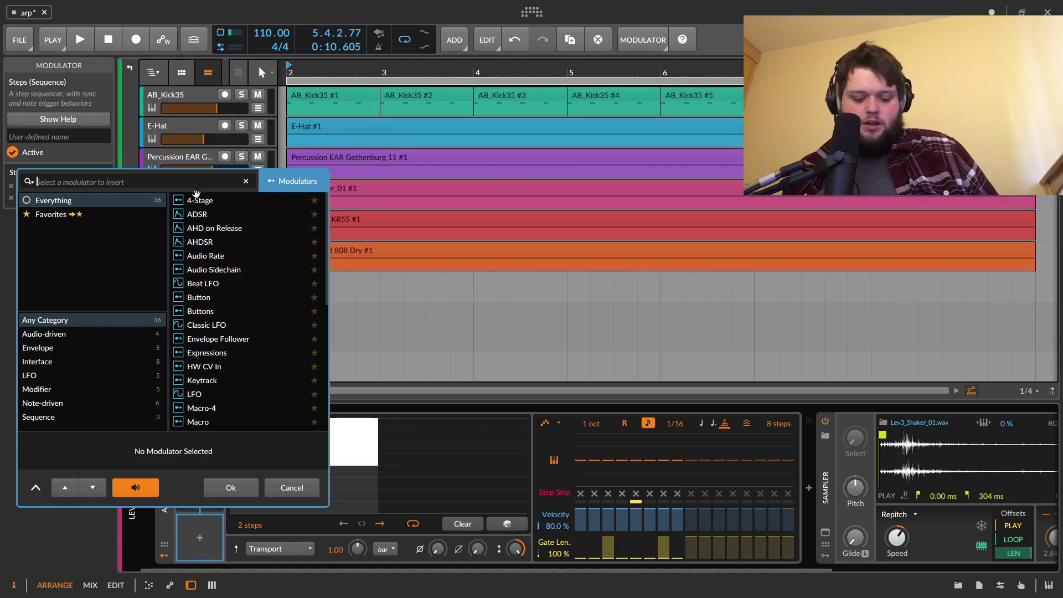
{"action": "type", "text": "str"}
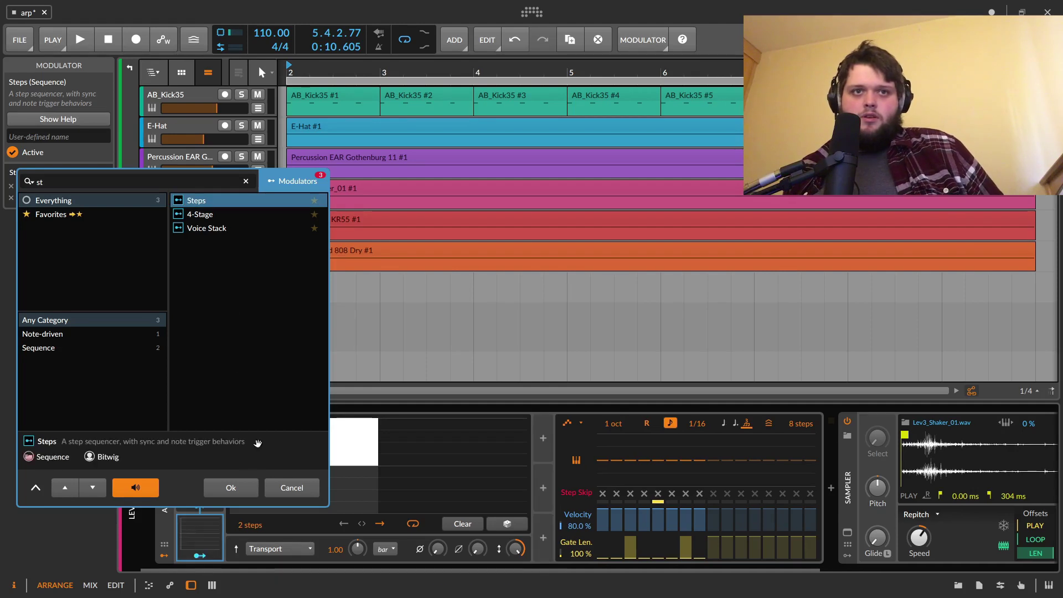
{"action": "left_click", "coordinate": [231, 487]}
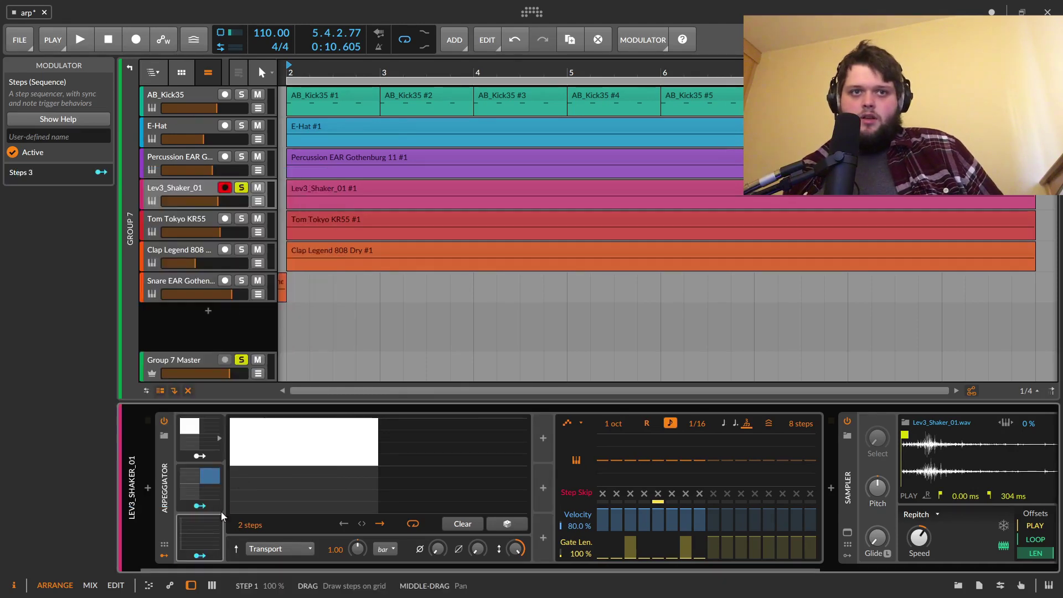
{"action": "left_click", "coordinate": [196, 541]}
{"action": "mouse_move", "coordinate": [250, 525]}
{"action": "left_mouse_down"}
{"action": "mouse_move", "coordinate": [249, 539]}
{"action": "mouse_move", "coordinate": [250, 519]}
{"action": "left_mouse_up"}
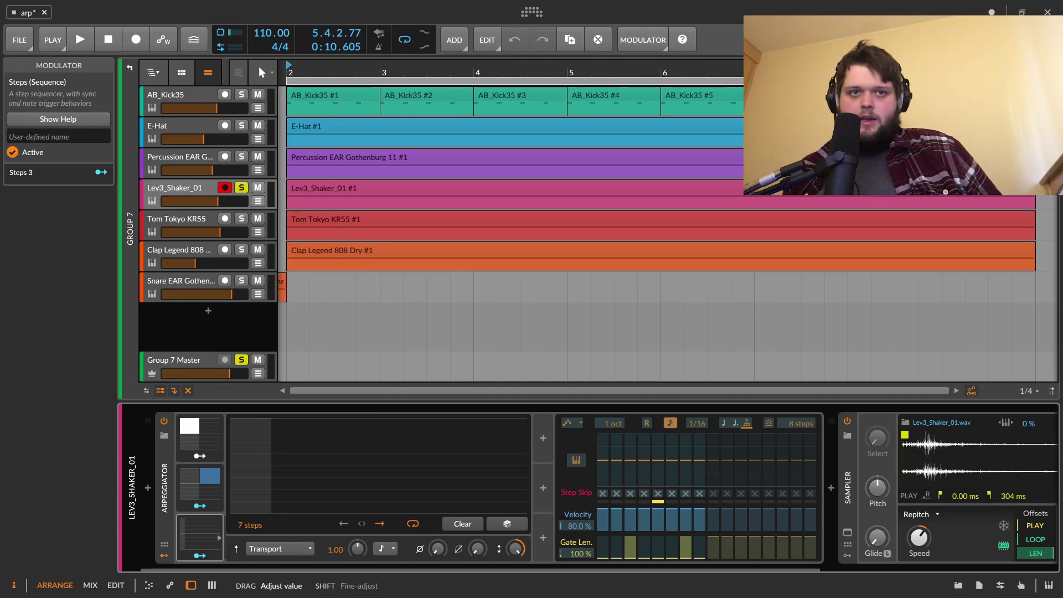
Step: Map the third Steps modulator to the gate lengths of steps 1, 2, 4, 5, 6 and 8, each at +1.000
{"action": "left_click", "coordinate": [200, 555]}
{"action": "left_click", "coordinate": [199, 555]}
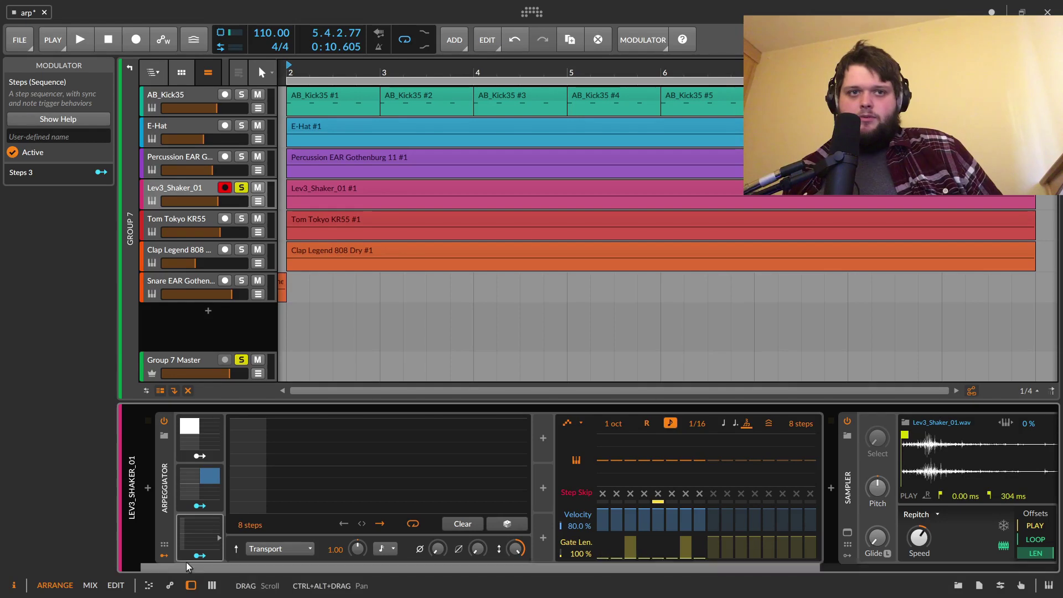
{"action": "left_click", "coordinate": [200, 555]}
{"action": "left_click", "coordinate": [615, 549]}
{"action": "left_click", "coordinate": [643, 550]}
{"action": "left_click", "coordinate": [658, 547]}
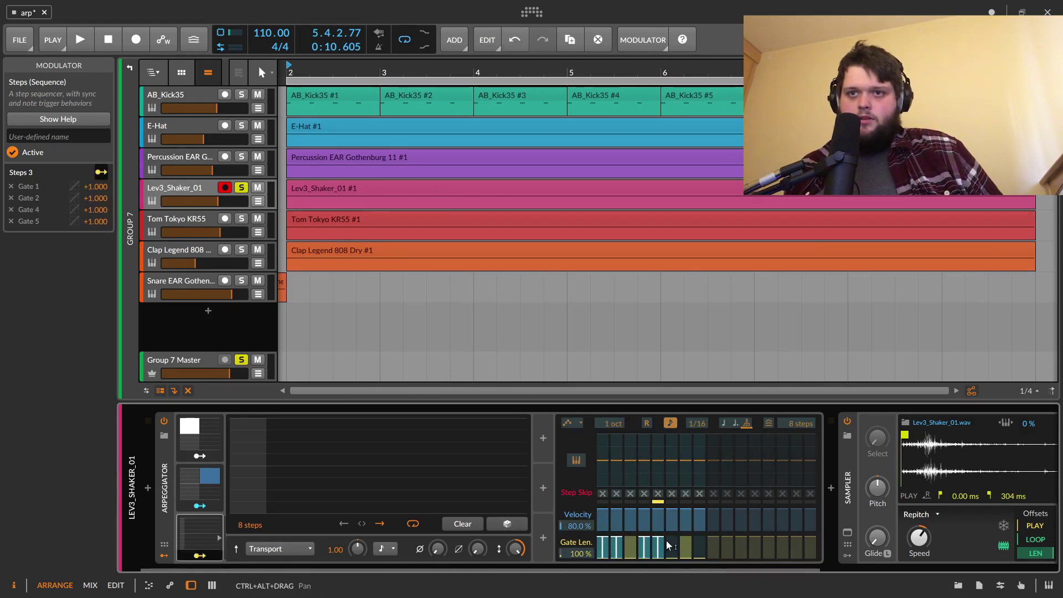
{"action": "left_click", "coordinate": [672, 548]}
{"action": "key", "text": "Escape"}
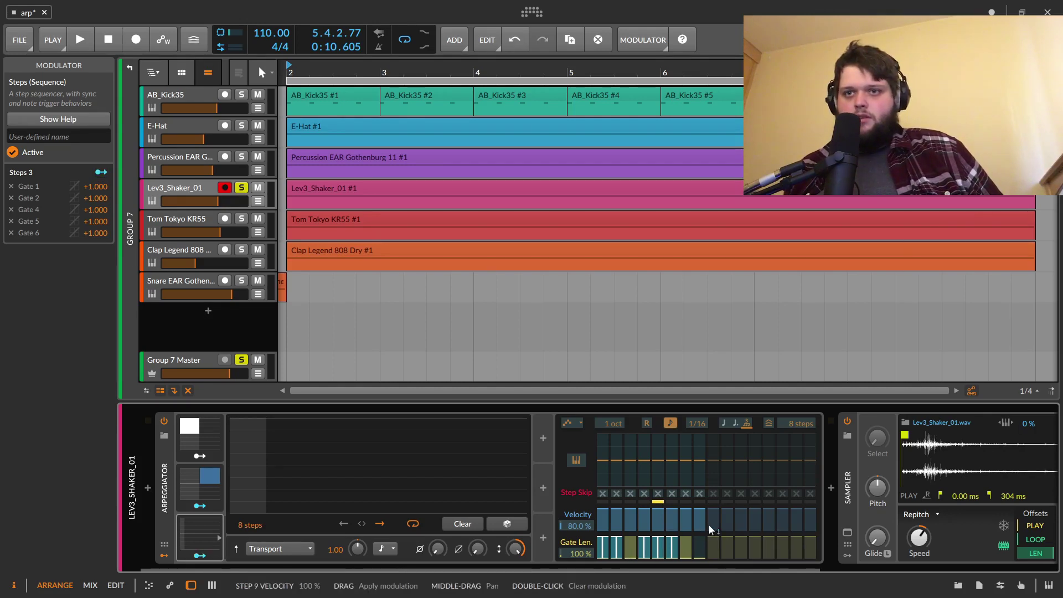
{"action": "left_click", "coordinate": [701, 546]}
{"action": "key", "text": "Escape"}
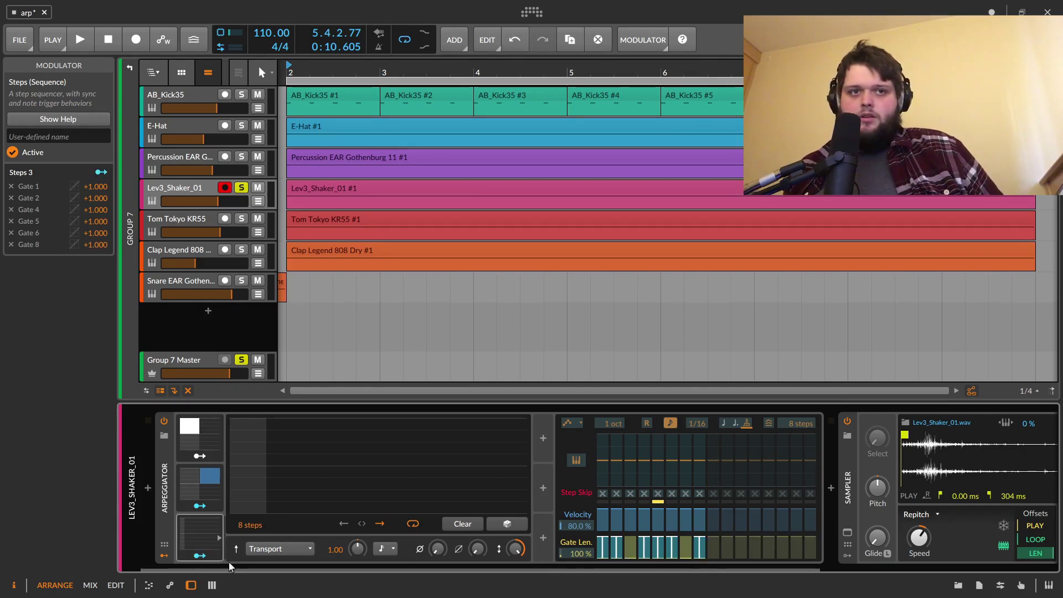
Step: Raise steps 3 and 4 of the third Steps modulator to full height and play the shaker track
{"action": "left_click", "coordinate": [164, 553]}
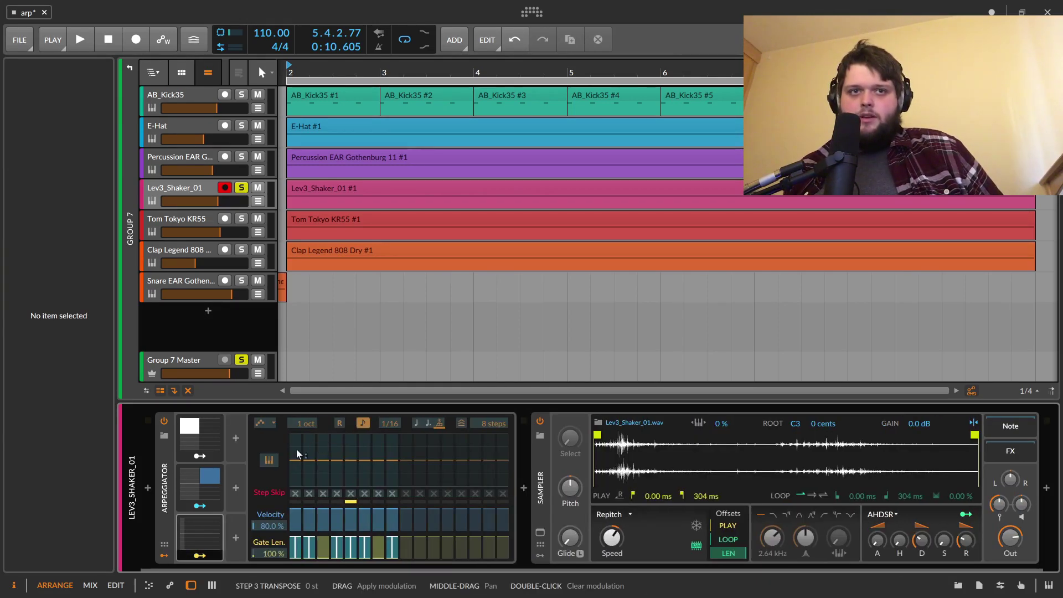
{"action": "left_click", "coordinate": [182, 553]}
{"action": "mouse_move", "coordinate": [368, 428]}
{"action": "left_mouse_down"}
{"action": "mouse_move", "coordinate": [348, 339]}
{"action": "mouse_move", "coordinate": [333, 341]}
{"action": "left_mouse_up"}
{"action": "key", "text": "space"}
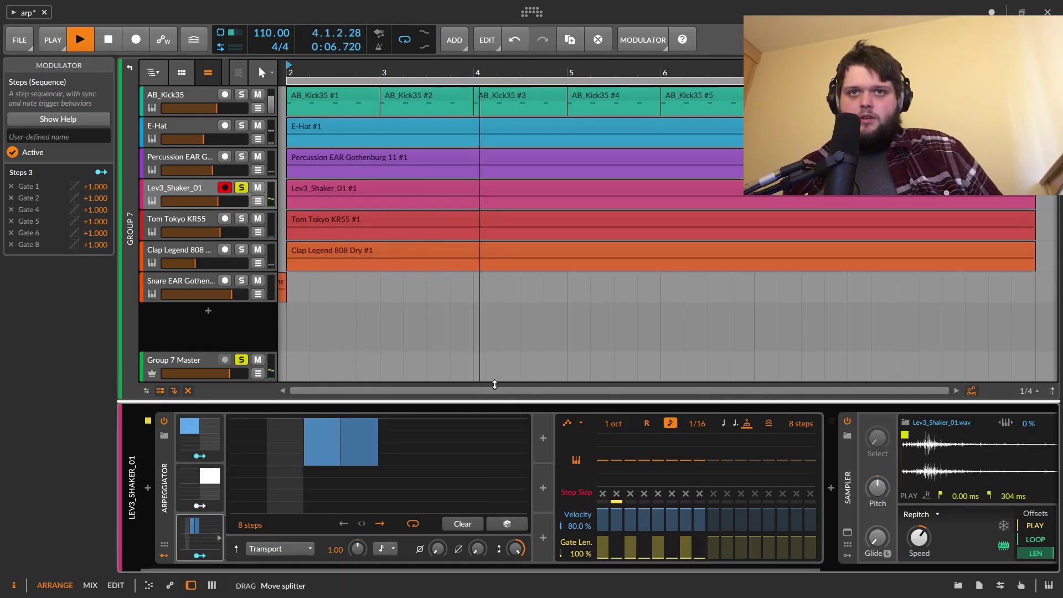
Step: Redraw the third Steps modulator with steps 6 and 8 raised, steps 3 and 5 at -100% and step 4 near zero, and stop playback
{"action": "left_click", "coordinate": [471, 428]}
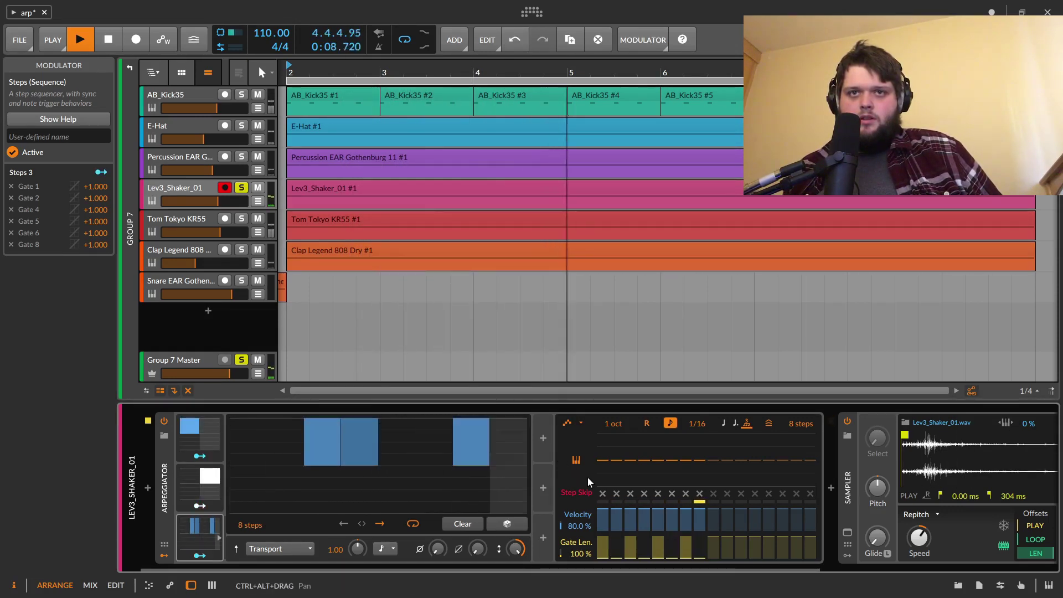
{"action": "left_click", "coordinate": [446, 424]}
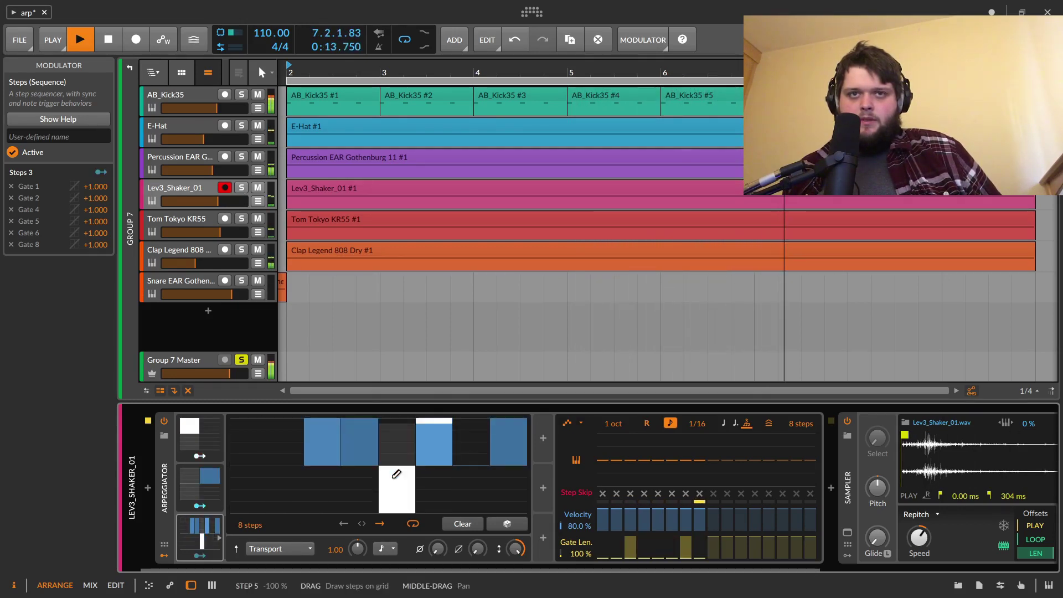
{"action": "key", "text": "space"}
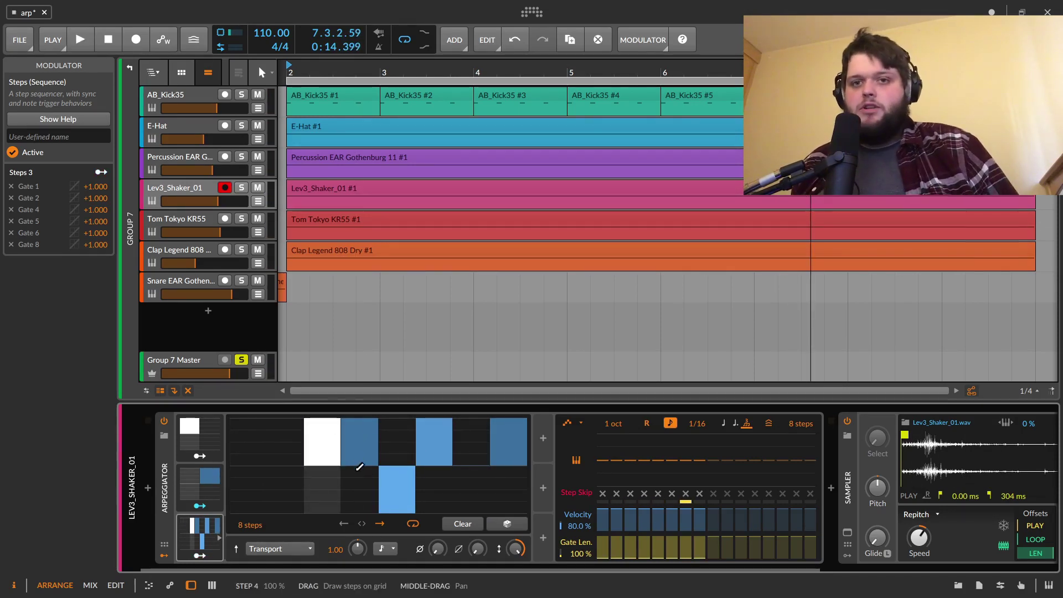
{"action": "left_click_drag", "start_coordinate": [366, 458], "coordinate": [366, 464]}
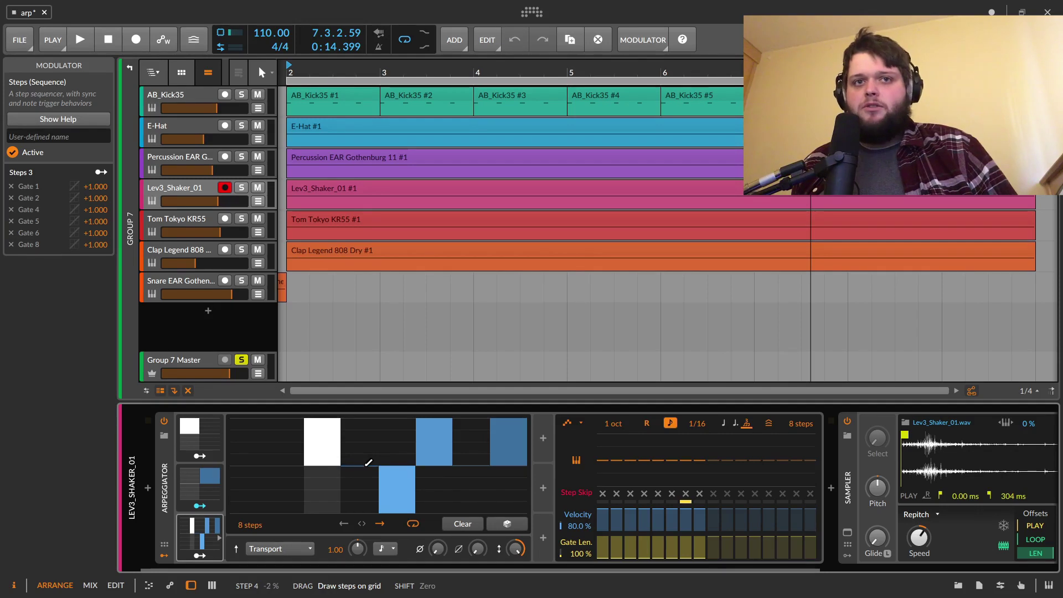
{"action": "left_click_drag", "start_coordinate": [322, 438], "coordinate": [332, 534]}
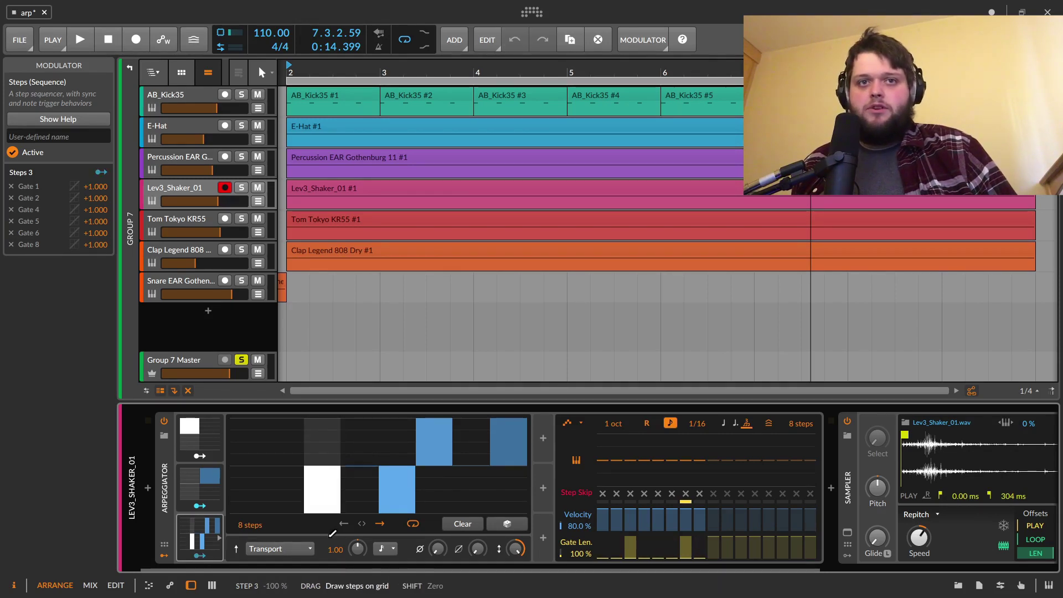
Step: Play the soloed Tom Tokyo KR55 track and show its Arpeggiator's second Steps modulator
{"action": "left_click", "coordinate": [202, 521]}
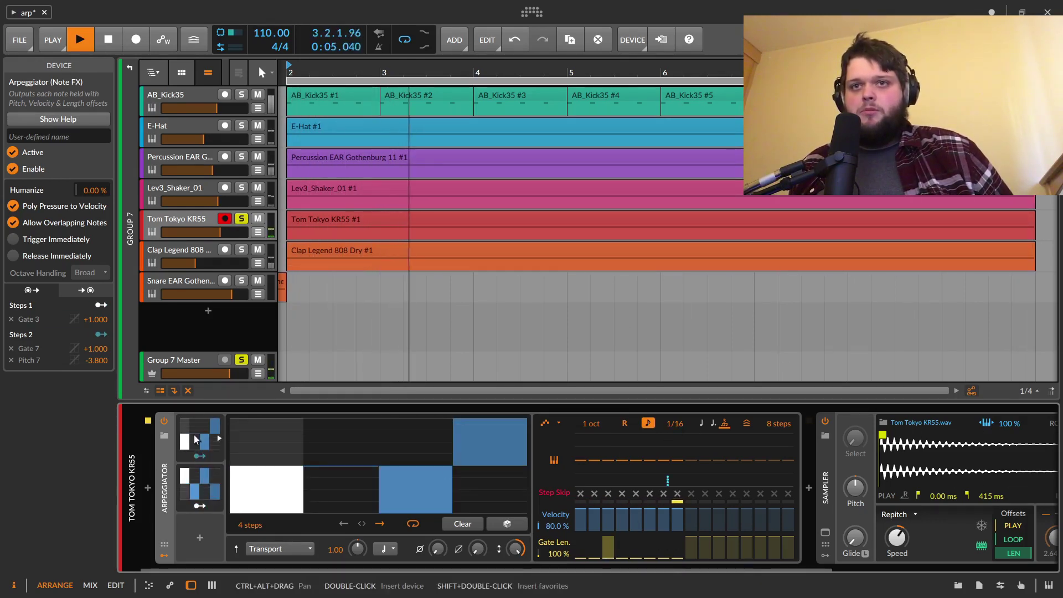
{"action": "left_click", "coordinate": [202, 490]}
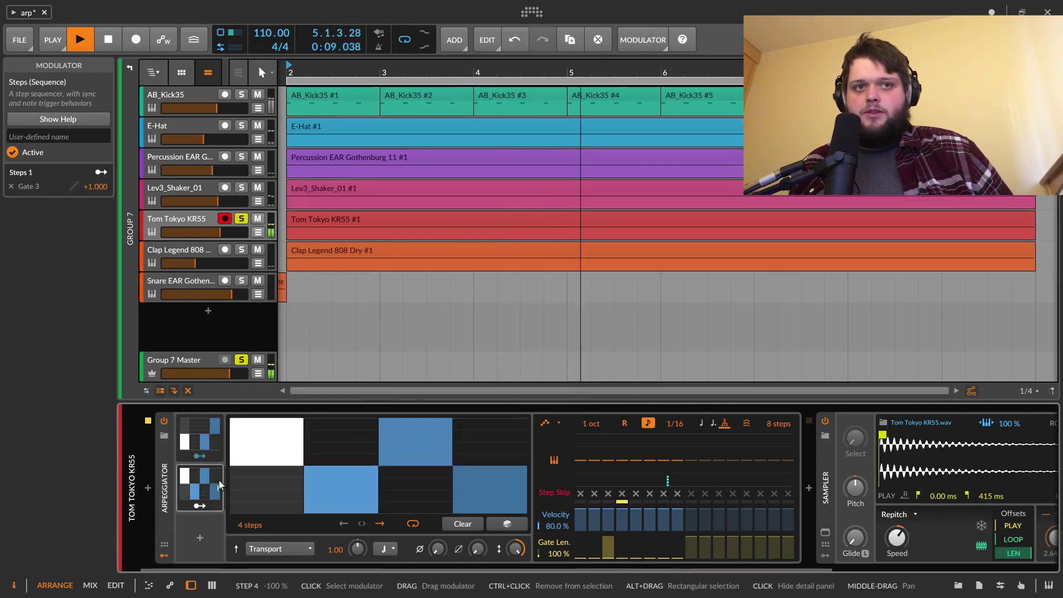
Step: Switch the solo from the Tom Tokyo KR55 track to Clap Legend 808 Dry and show the clap track's devices
{"action": "left_click", "coordinate": [199, 457]}
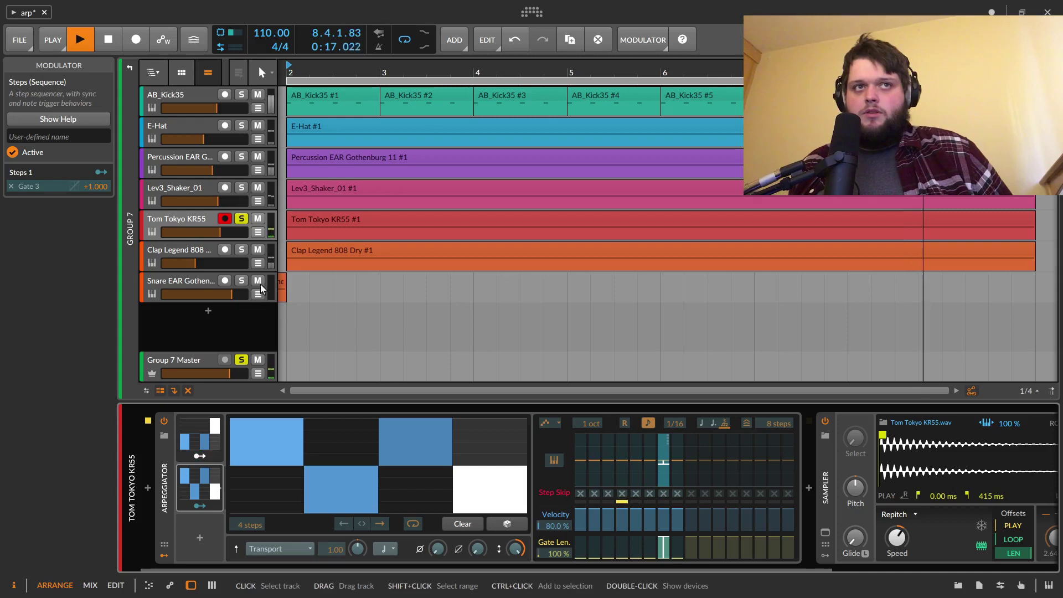
{"action": "left_click", "coordinate": [240, 218]}
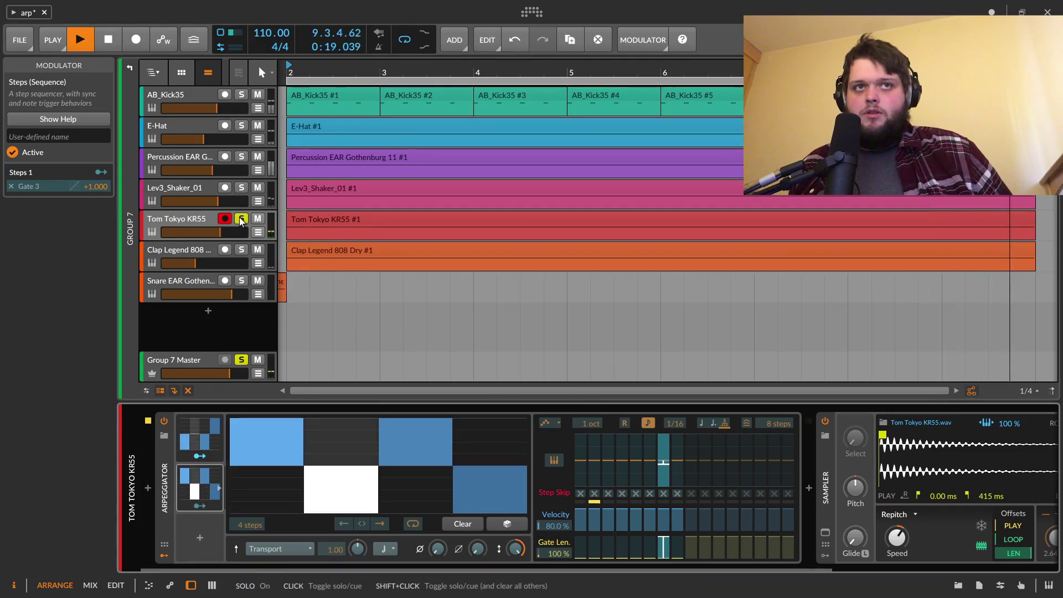
{"action": "left_click", "coordinate": [241, 252]}
{"action": "left_click", "coordinate": [194, 250]}
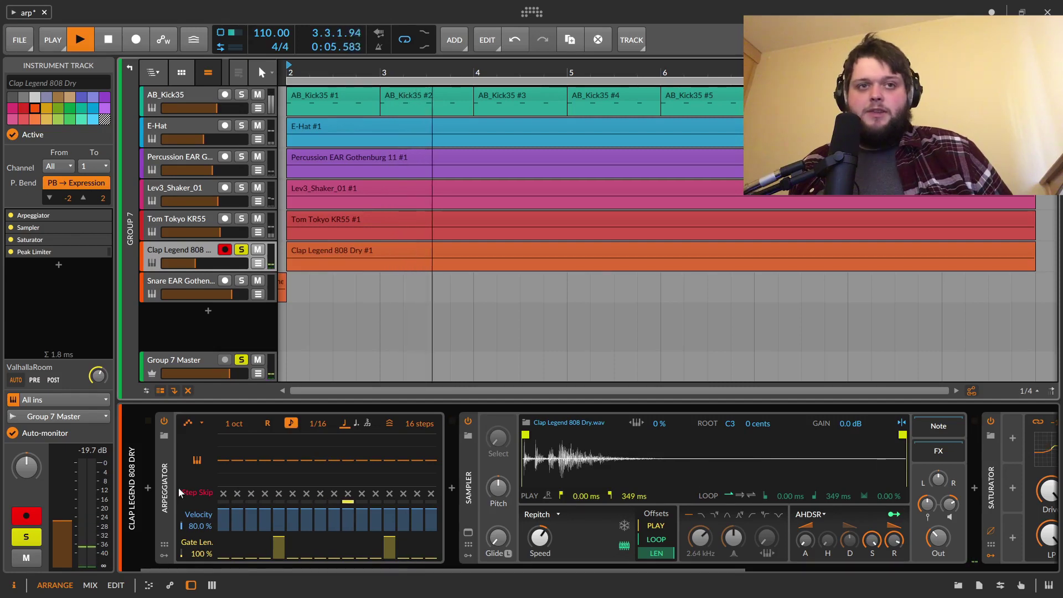
Step: Add softer claps on Arpeggiator steps 3 and 10 by raising their gate lengths, step 10's to full height, and lowering their velocities
{"action": "left_click", "coordinate": [279, 544]}
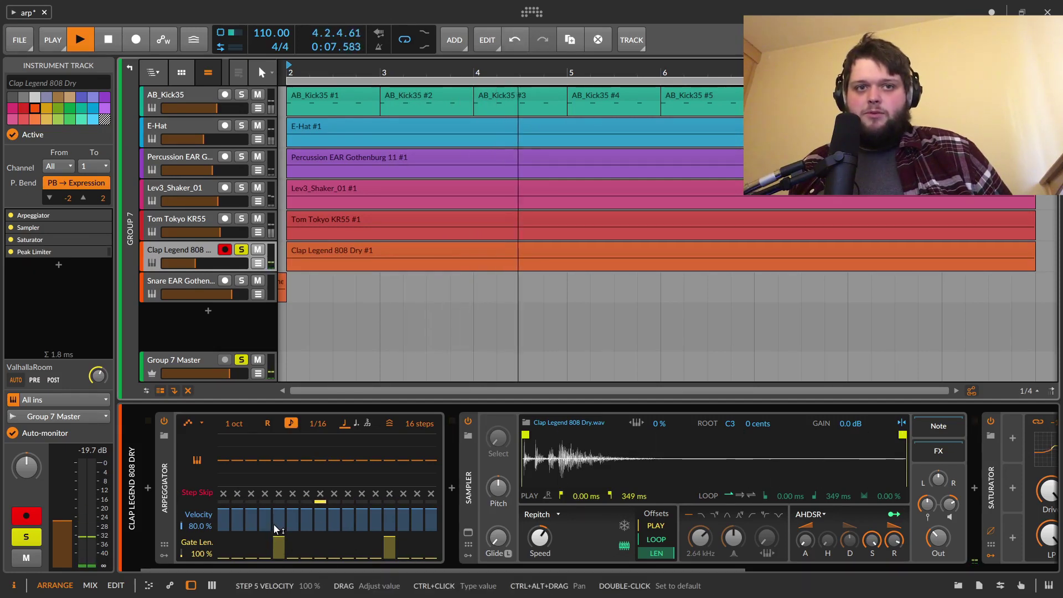
{"action": "left_click", "coordinate": [252, 555]}
{"action": "left_click_drag", "start_coordinate": [246, 508], "coordinate": [247, 519]}
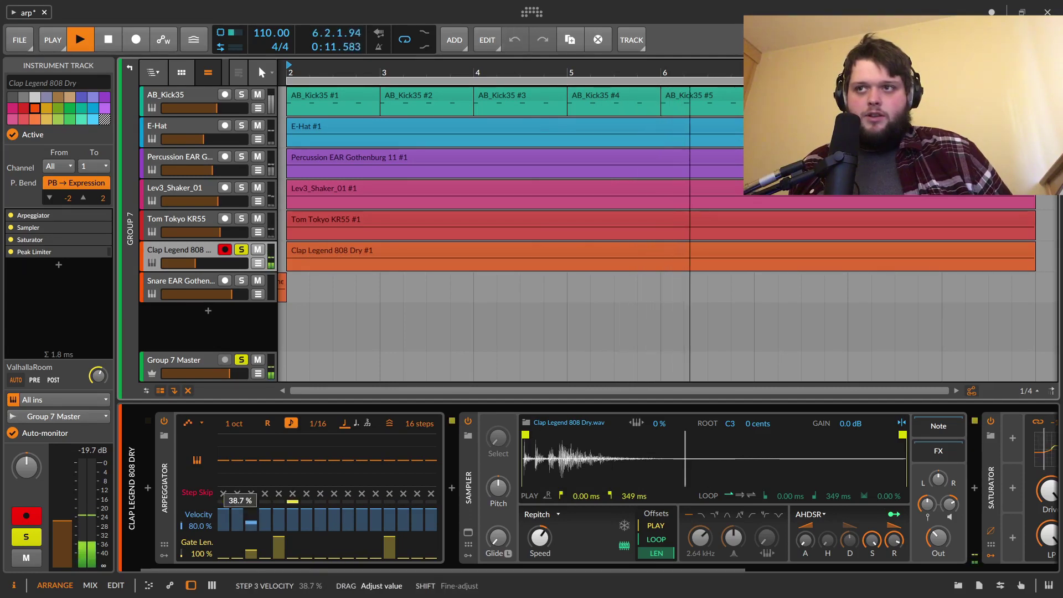
{"action": "left_click", "coordinate": [348, 556]}
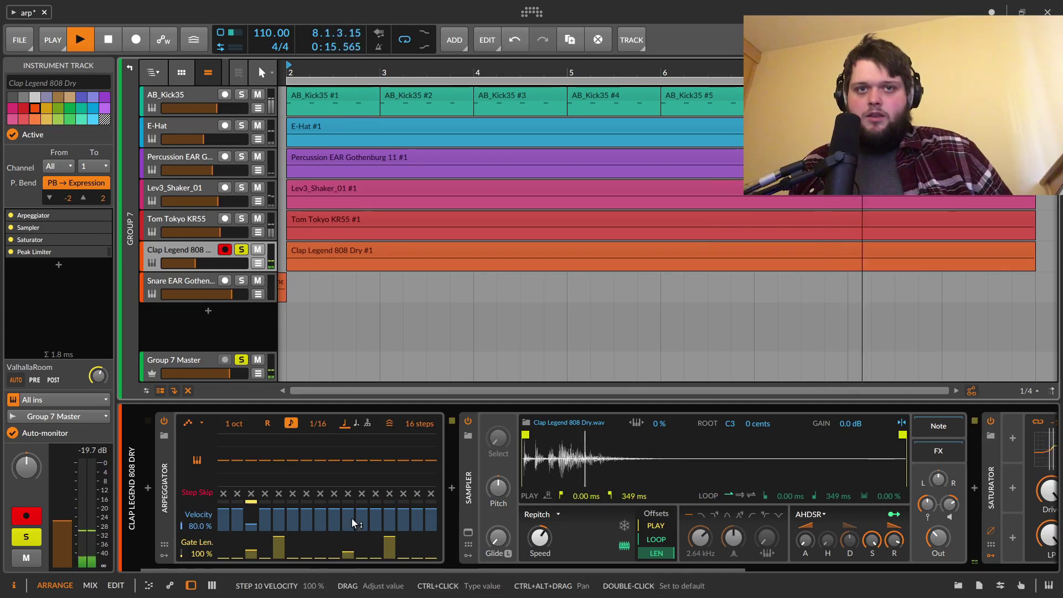
{"action": "left_click_drag", "start_coordinate": [348, 510], "coordinate": [347, 520]}
{"action": "left_click_drag", "start_coordinate": [347, 556], "coordinate": [348, 536]}
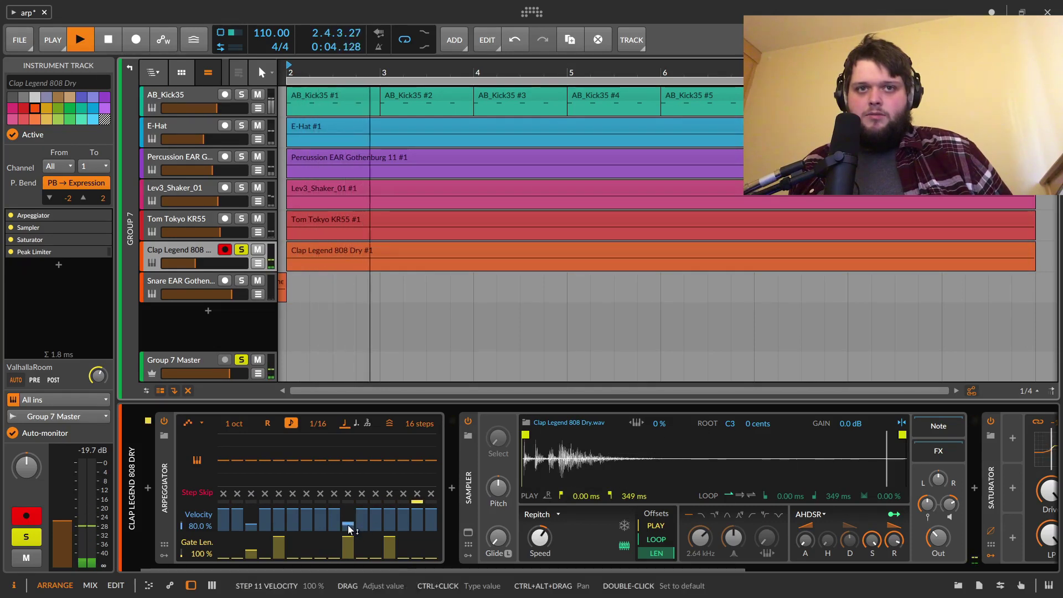
{"action": "left_click_drag", "start_coordinate": [252, 526], "coordinate": [252, 530]}
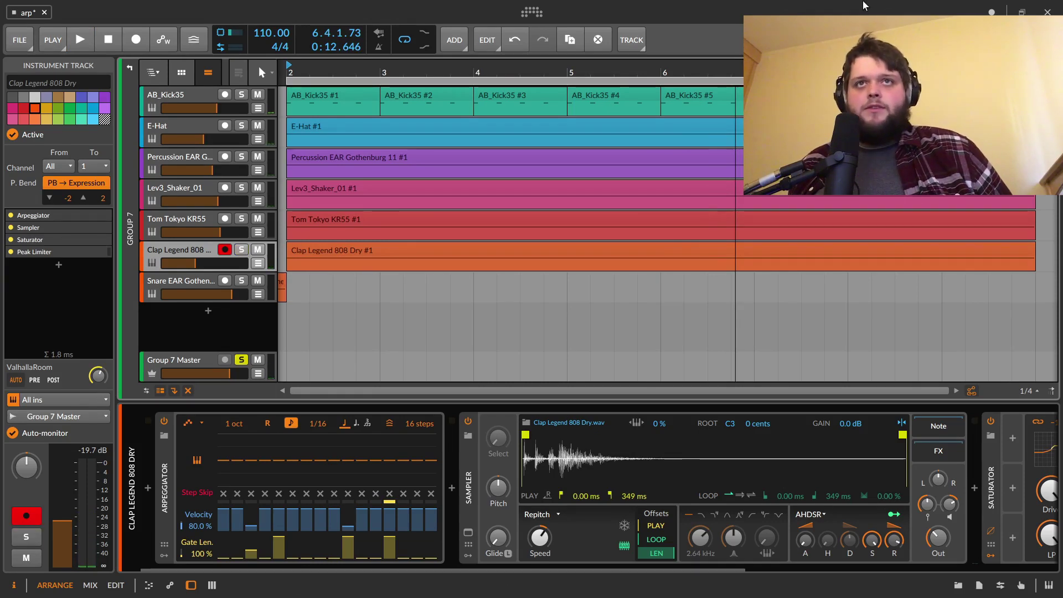
Step: While auditioning the whole drum group, set the gate lengths of clap steps 3 and 10 to 0% and add a softer clap on step 11
{"action": "key", "text": "space"}
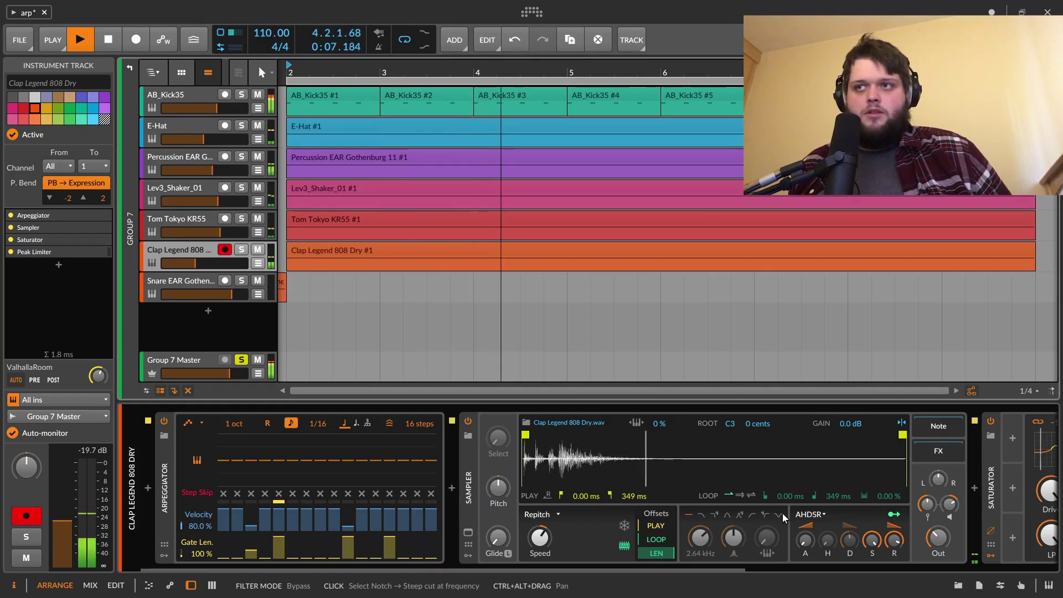
{"action": "left_click_drag", "start_coordinate": [251, 553], "coordinate": [250, 562]}
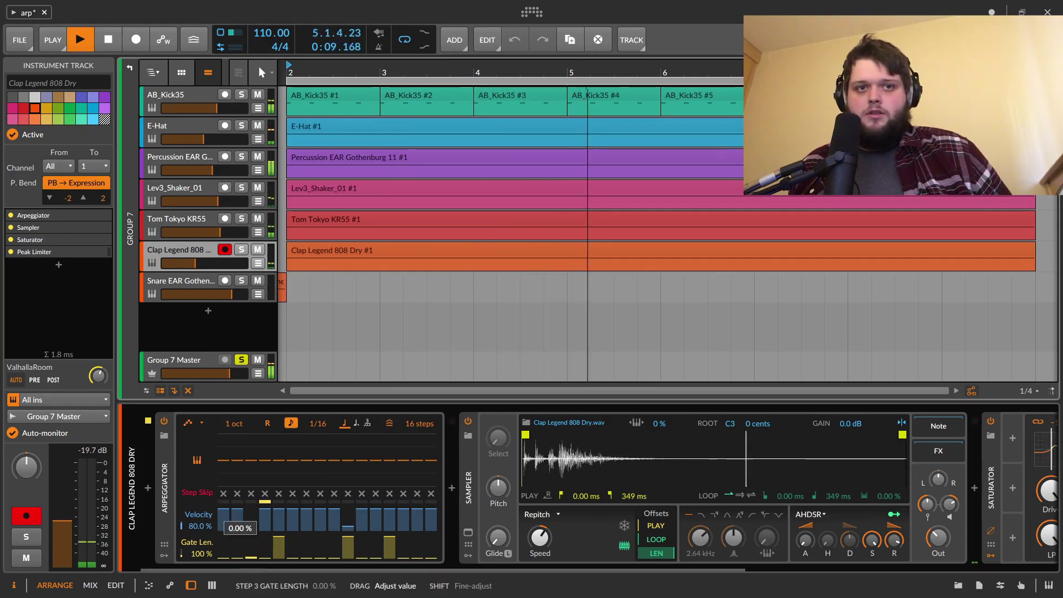
{"action": "left_click_drag", "start_coordinate": [347, 543], "coordinate": [353, 573]}
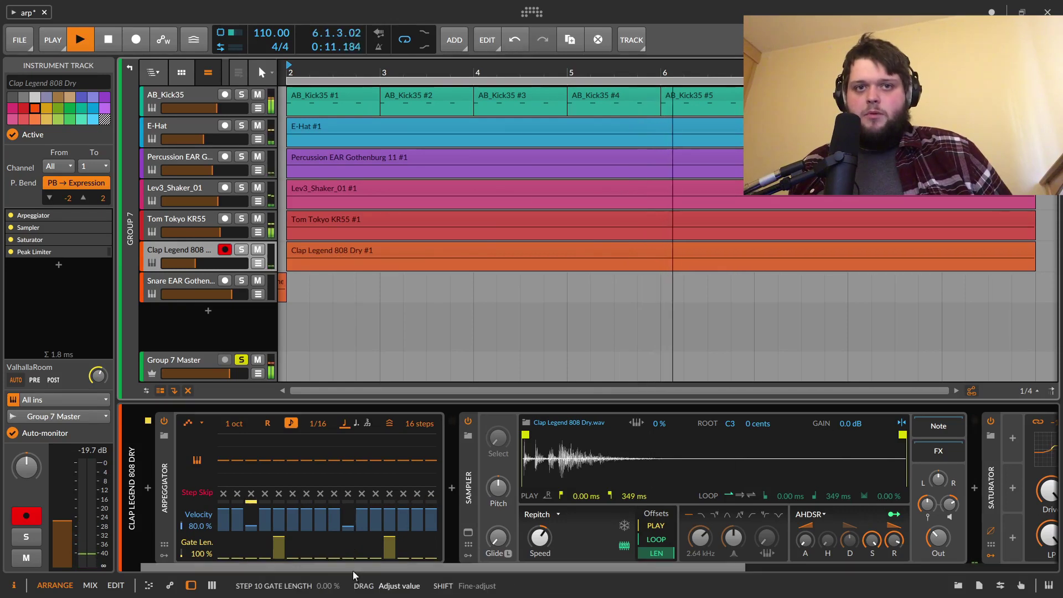
{"action": "left_click_drag", "start_coordinate": [362, 514], "coordinate": [361, 522]}
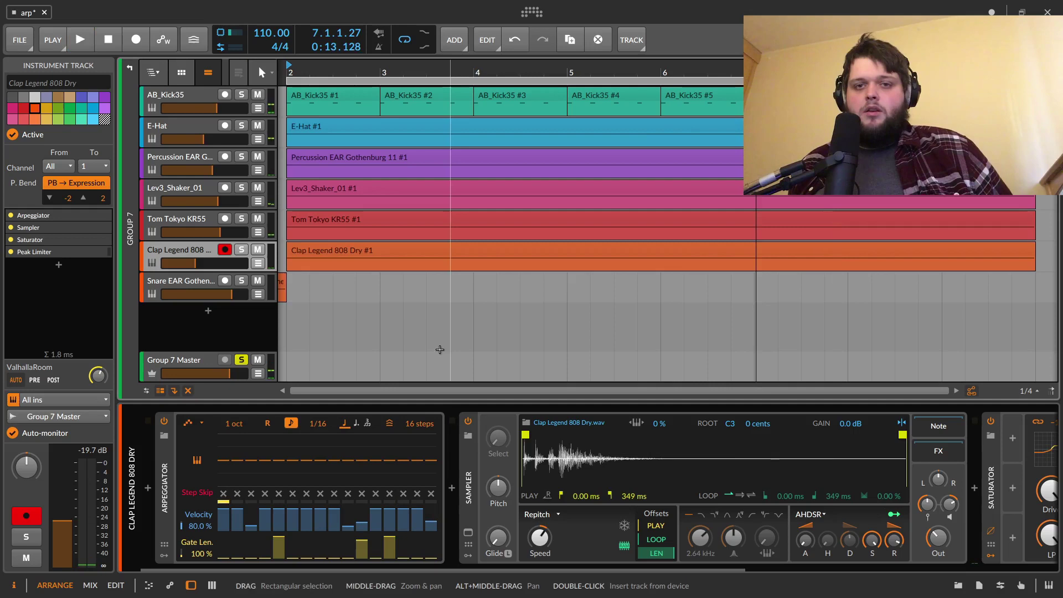
{"action": "key", "text": "space"}
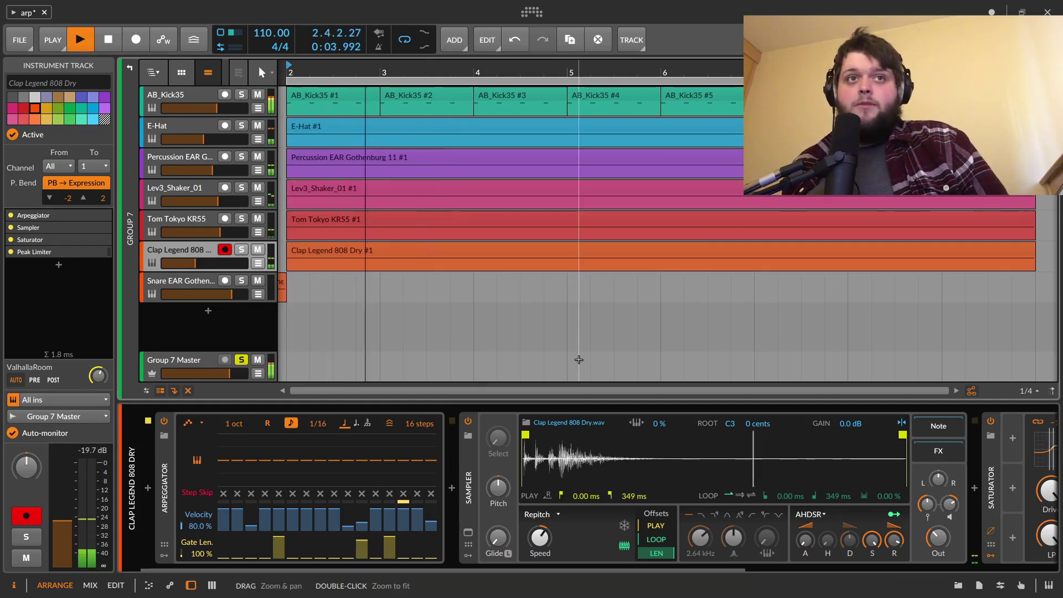